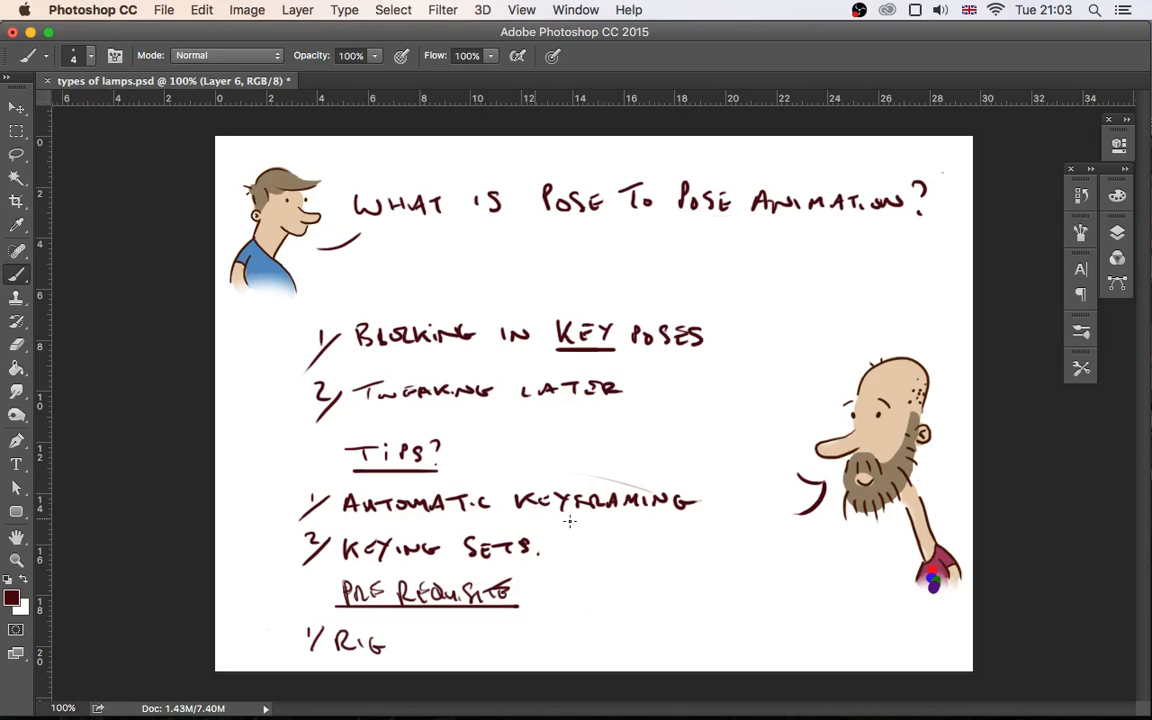
Circle the "Automatic keyframing" tip with the brush and underline "Pose to Pose" in the handwritten title
{"action": "left_click_drag", "start_coordinate": [615, 481], "coordinate": [554, 540]}
{"action": "left_click_drag", "start_coordinate": [657, 543], "coordinate": [215, 555]}
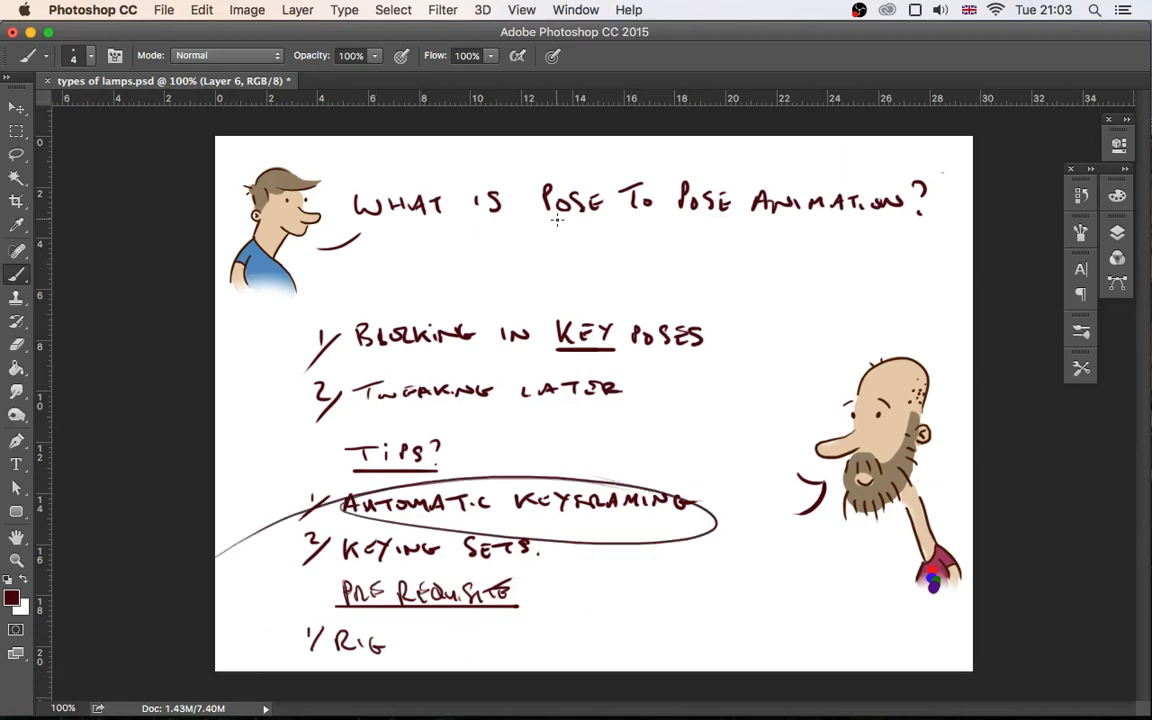
{"action": "left_click_drag", "start_coordinate": [541, 212], "coordinate": [730, 212]}
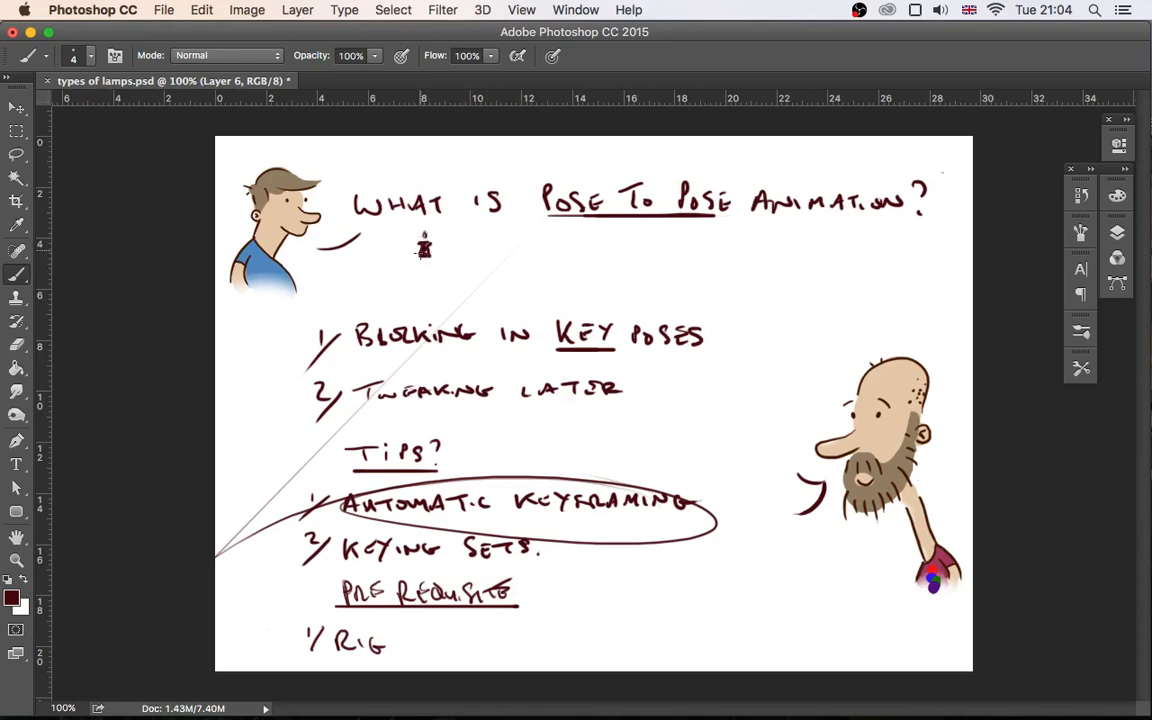
Brush in the legs and arms of the small stick figure beneath the word "What" in the title
{"action": "left_click_drag", "start_coordinate": [422, 256], "coordinate": [417, 296]}
{"action": "left_click_drag", "start_coordinate": [427, 253], "coordinate": [440, 292]}
{"action": "mouse_move", "coordinate": [423, 245]}
{"action": "left_mouse_down"}
{"action": "mouse_move", "coordinate": [404, 278]}
{"action": "mouse_move", "coordinate": [452, 283]}
{"action": "left_mouse_up"}
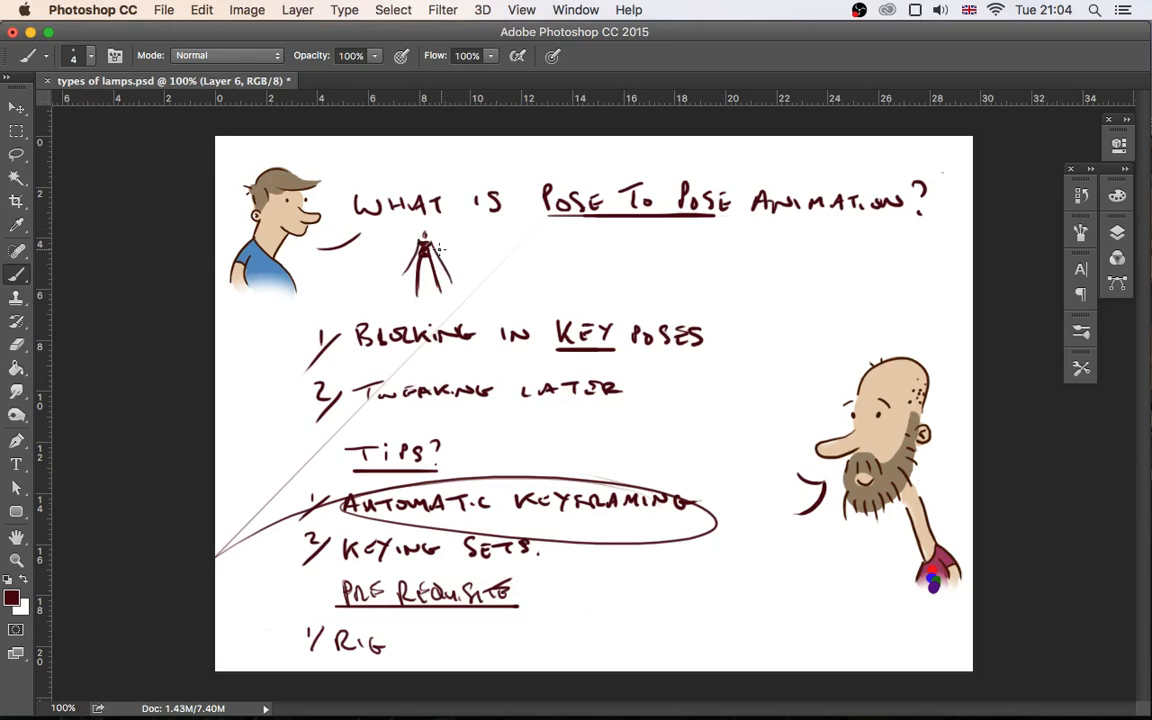
Select the stick figure with a rectangular marquee, place a copy just to its right and deselect it
{"action": "key", "text": "m"}
{"action": "left_click_drag", "start_coordinate": [397, 221], "coordinate": [461, 309]}
{"action": "key", "text": "v"}
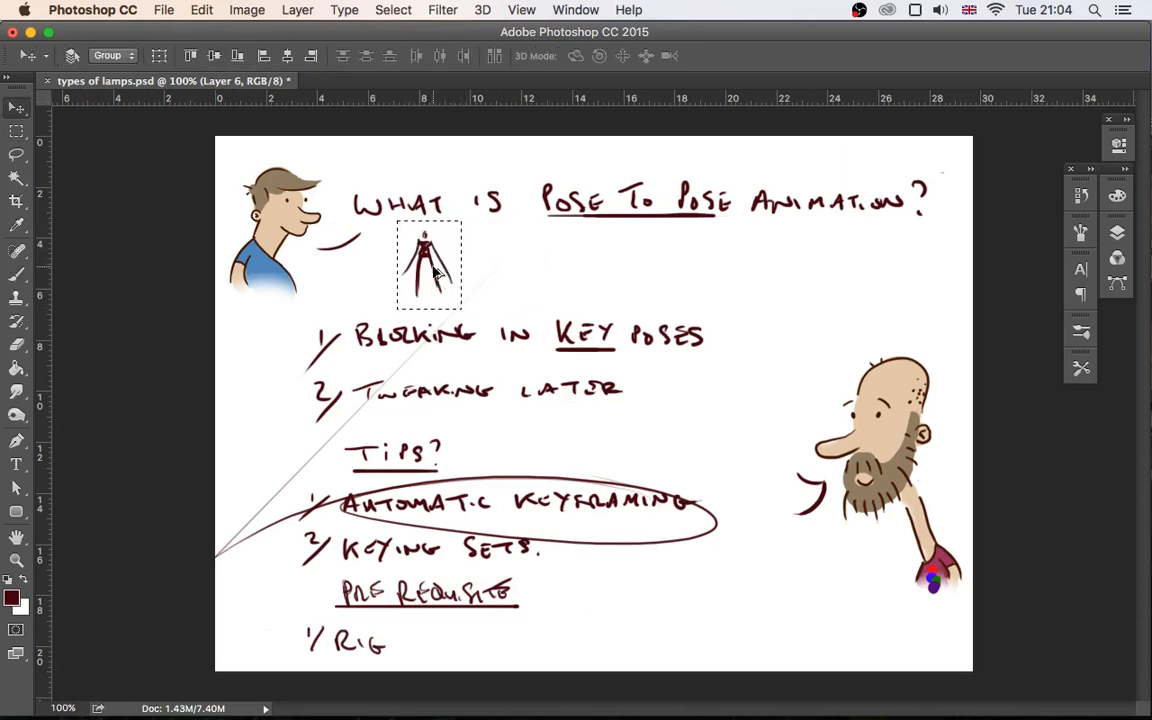
{"action": "left_click_drag", "start_coordinate": [429, 265], "coordinate": [497, 268], "text": "alt"}
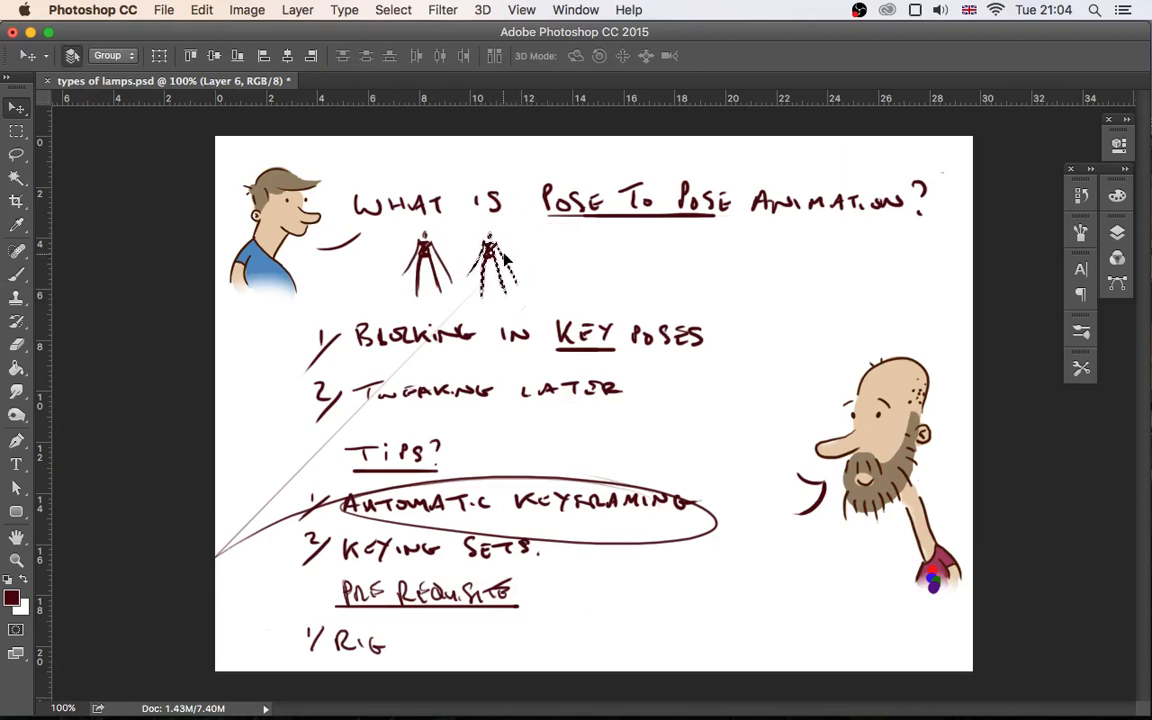
{"action": "key", "text": "super+d"}
Erase the right-hand arm of the copied stick figure and redraw it bent upward with the brush
{"action": "key", "text": "e"}
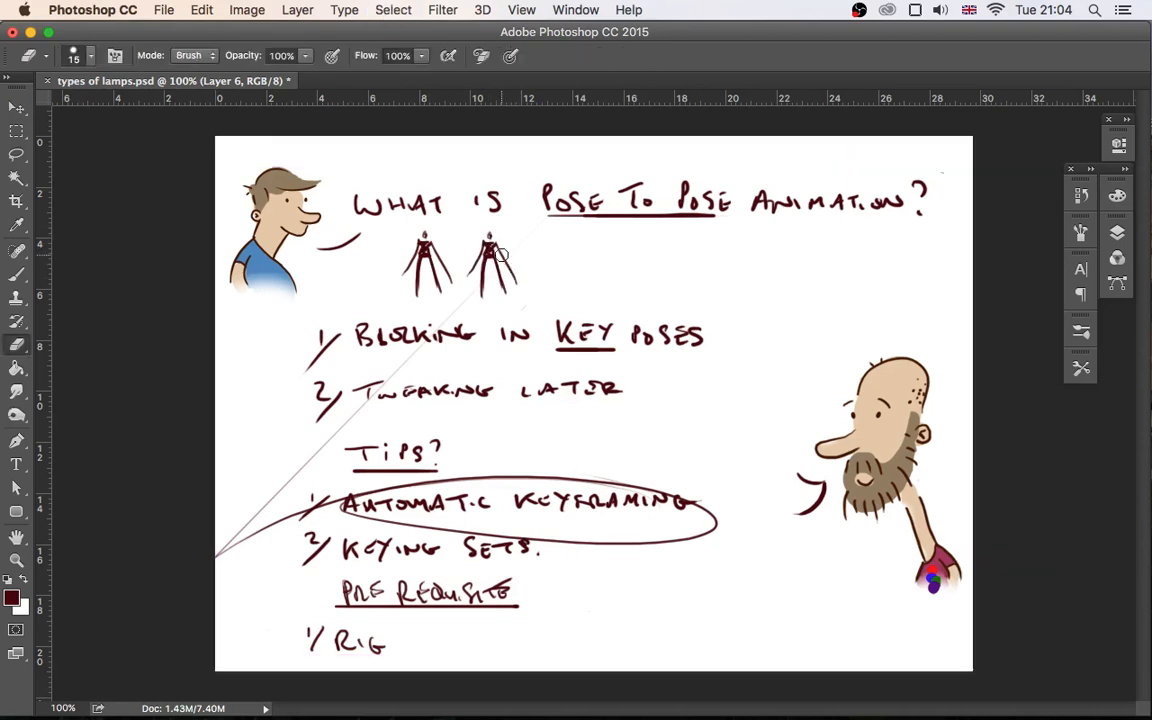
{"action": "key", "text": "b"}
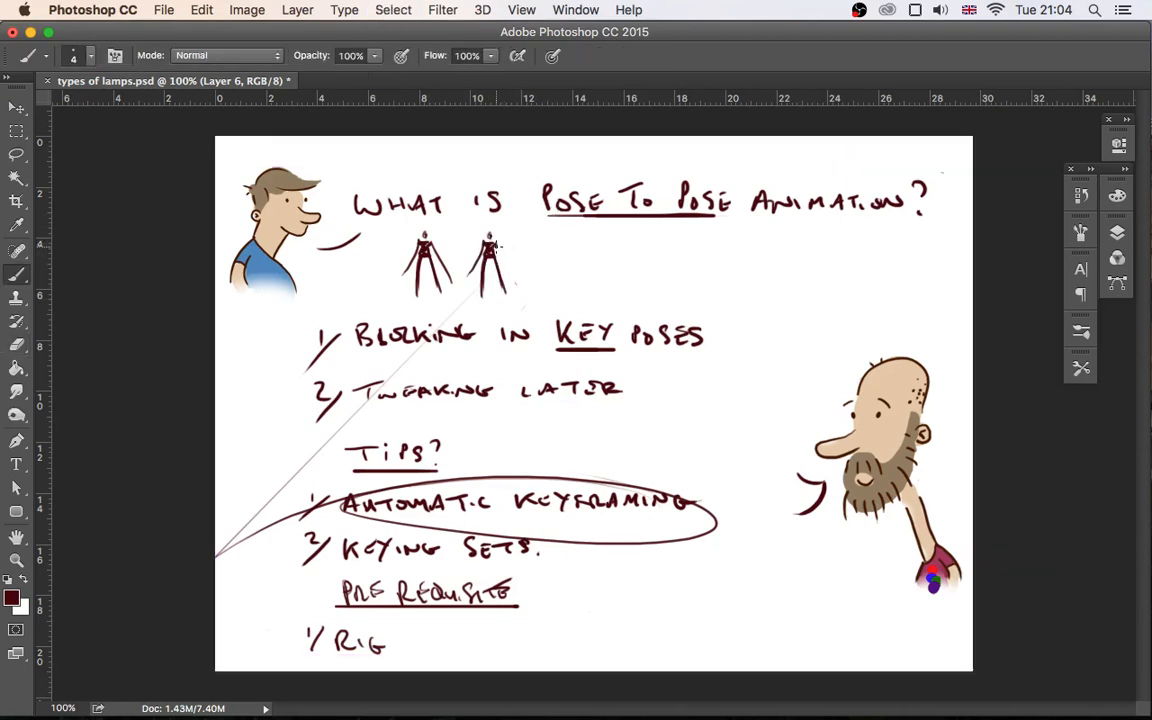
{"action": "mouse_move", "coordinate": [506, 249]}
{"action": "left_mouse_down"}
{"action": "mouse_move", "coordinate": [511, 258]}
{"action": "mouse_move", "coordinate": [520, 243]}
{"action": "left_mouse_up"}
{"action": "left_click_drag", "start_coordinate": [424, 236], "coordinate": [465, 237]}
{"action": "left_click_drag", "start_coordinate": [503, 236], "coordinate": [570, 244]}
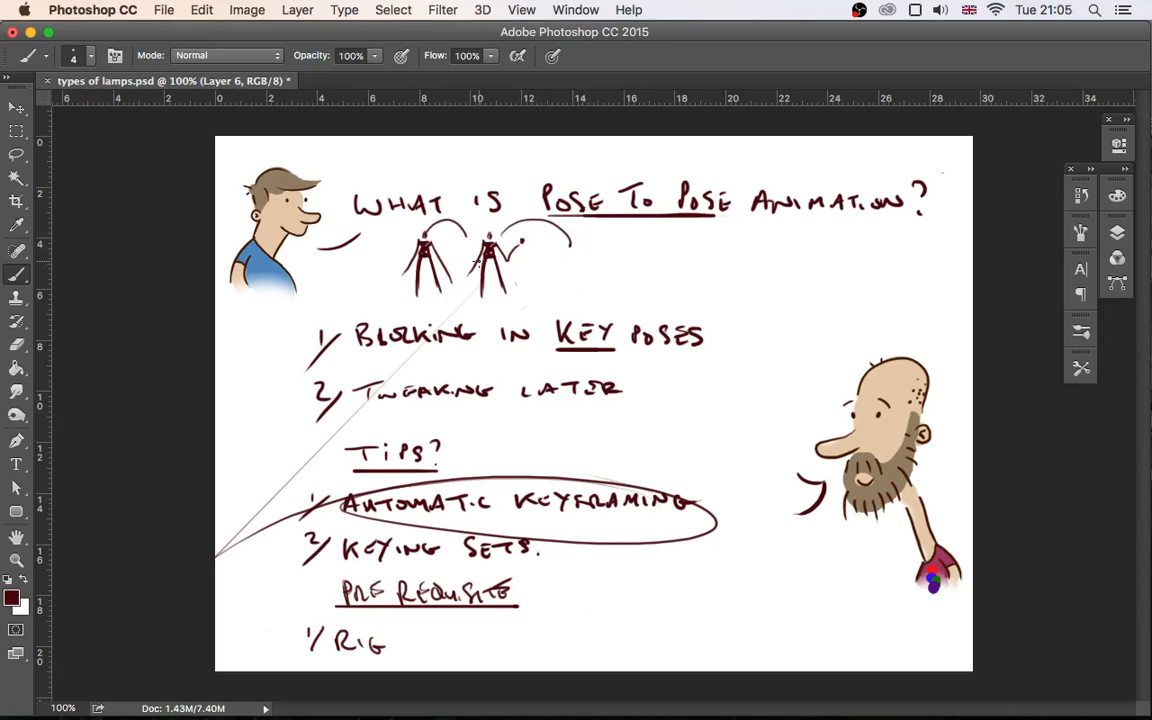
{"action": "key", "text": "super+alt+z"}
{"action": "key", "text": "super+alt+z"}
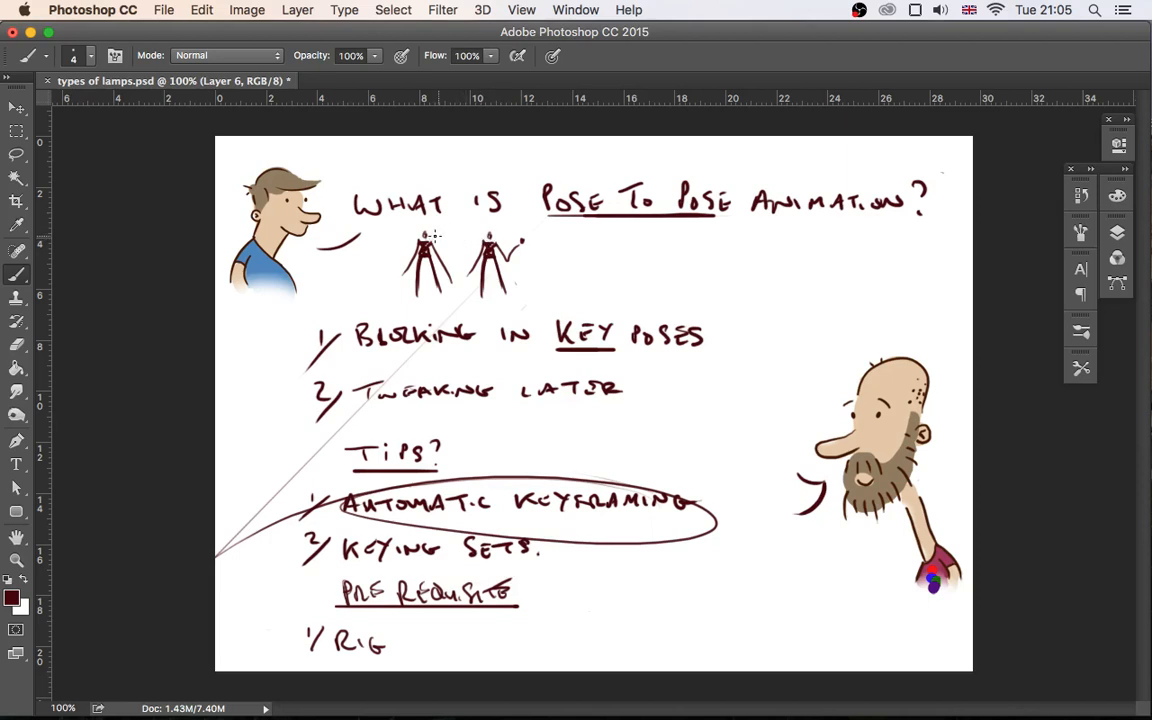
Draw a chain of three arcs rightward from the first figure's head and mark the middle of the first two with small ovals
{"action": "mouse_move", "coordinate": [432, 236]}
{"action": "left_mouse_down"}
{"action": "mouse_move", "coordinate": [490, 235]}
{"action": "mouse_move", "coordinate": [573, 258]}
{"action": "mouse_move", "coordinate": [648, 249]}
{"action": "left_mouse_up"}
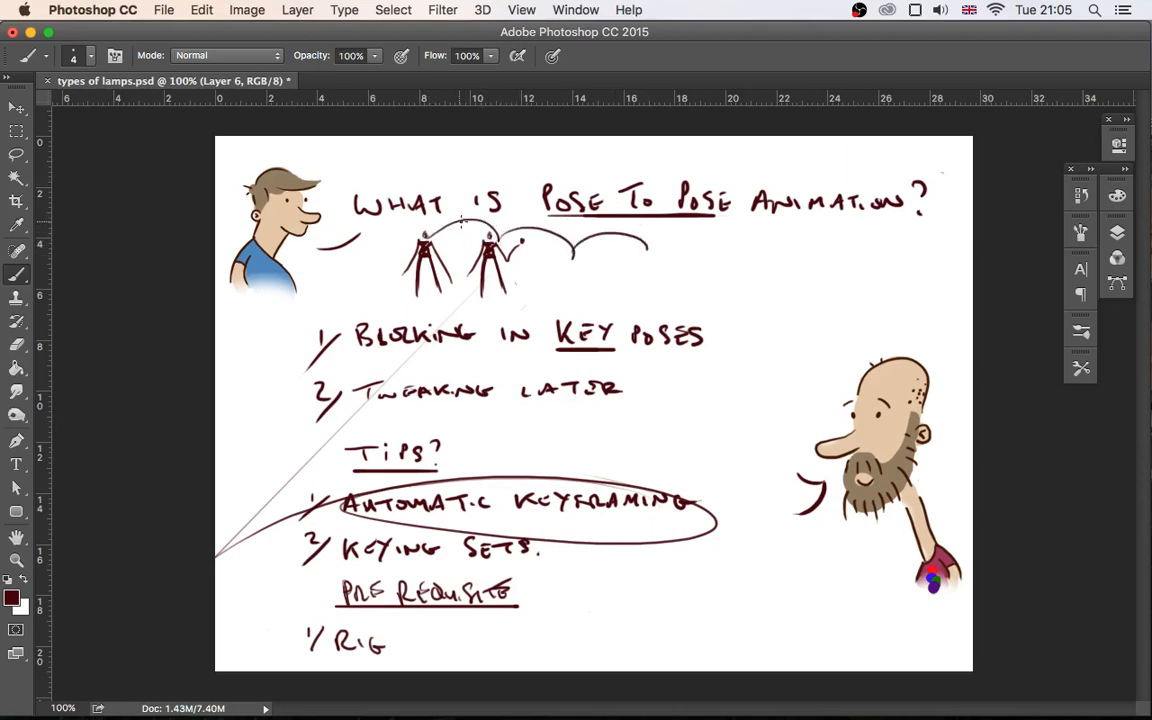
{"action": "left_click_drag", "start_coordinate": [469, 217], "coordinate": [547, 230]}
Underline "Automatic keyframing" with a thick straight line and circle "Keying sets" in the tips list
{"action": "mouse_move", "coordinate": [354, 517]}
{"action": "left_mouse_down", "text": "shift"}
{"action": "mouse_move", "coordinate": [645, 513]}
{"action": "mouse_move", "coordinate": [303, 530]}
{"action": "mouse_move", "coordinate": [707, 521]}
{"action": "left_mouse_up", "text": "shift"}
{"action": "key", "text": "super+z"}
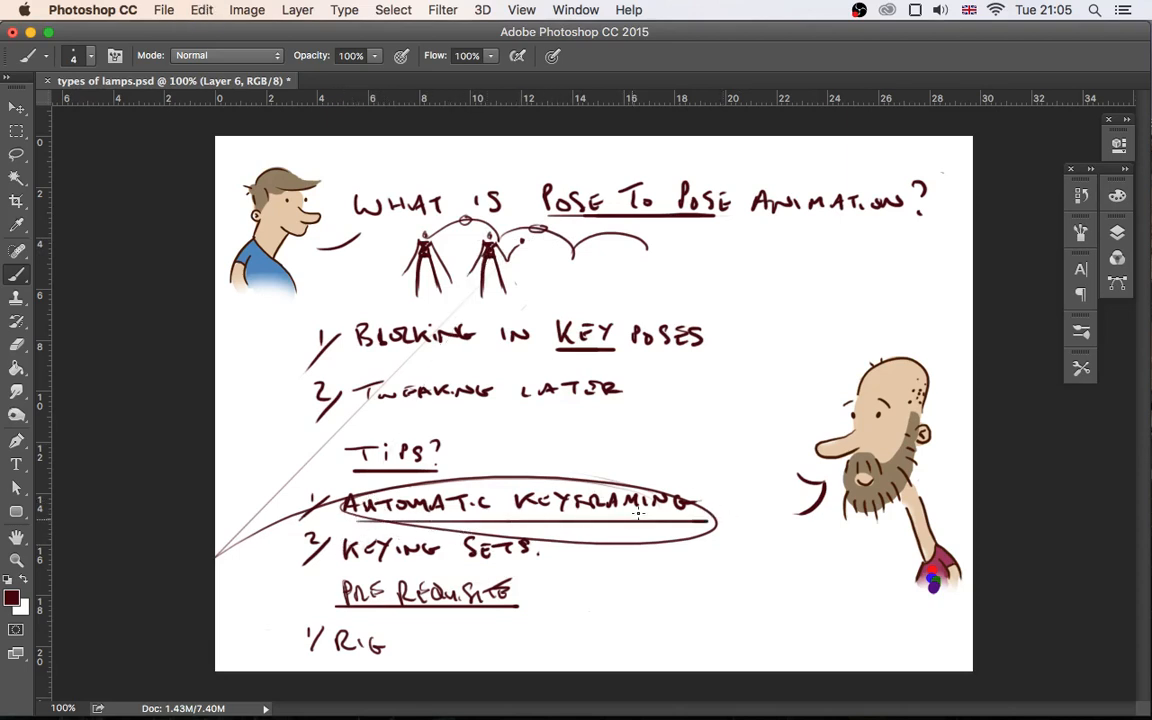
{"action": "mouse_move", "coordinate": [638, 513]}
{"action": "left_mouse_down", "text": "shift"}
{"action": "mouse_move", "coordinate": [753, 527]}
{"action": "mouse_move", "coordinate": [407, 521]}
{"action": "left_mouse_up", "text": "shift"}
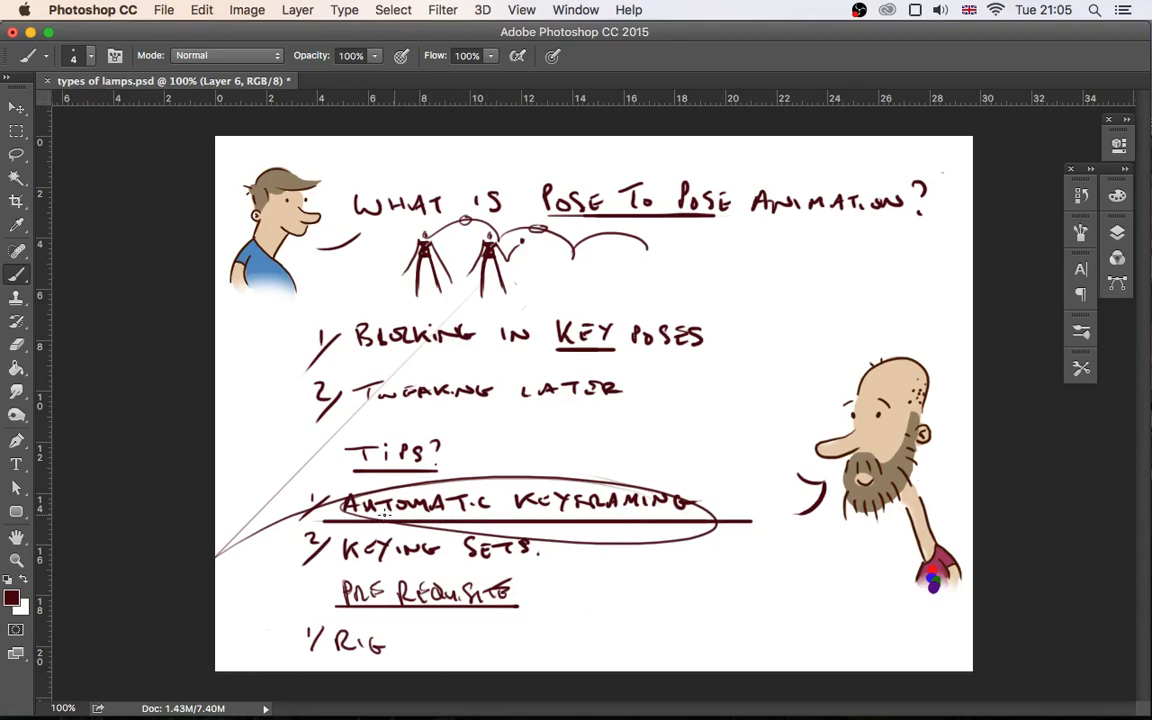
{"action": "mouse_move", "coordinate": [550, 530]}
{"action": "left_mouse_down"}
{"action": "mouse_move", "coordinate": [400, 568]}
{"action": "mouse_move", "coordinate": [507, 575]}
{"action": "left_mouse_up"}
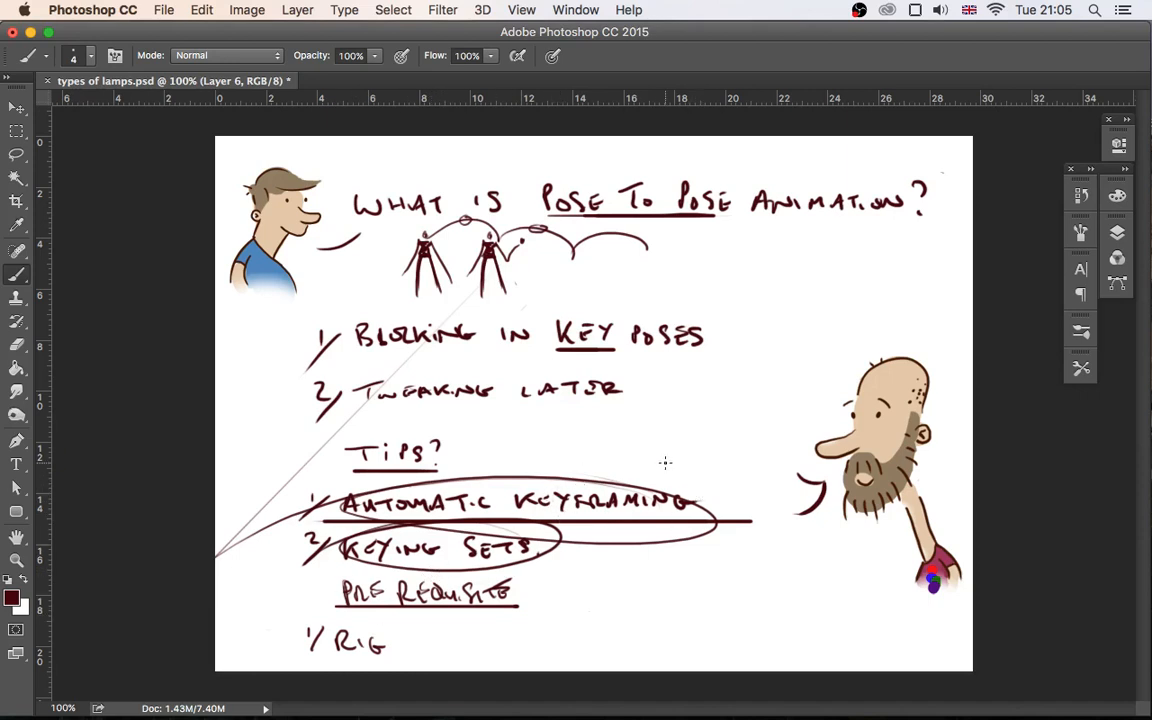
Switch to Chrome, look through the low poly character rig tutorial down to its weight-sharing diagrams, and put the browser away
{"action": "left_click", "coordinate": [31, 33]}
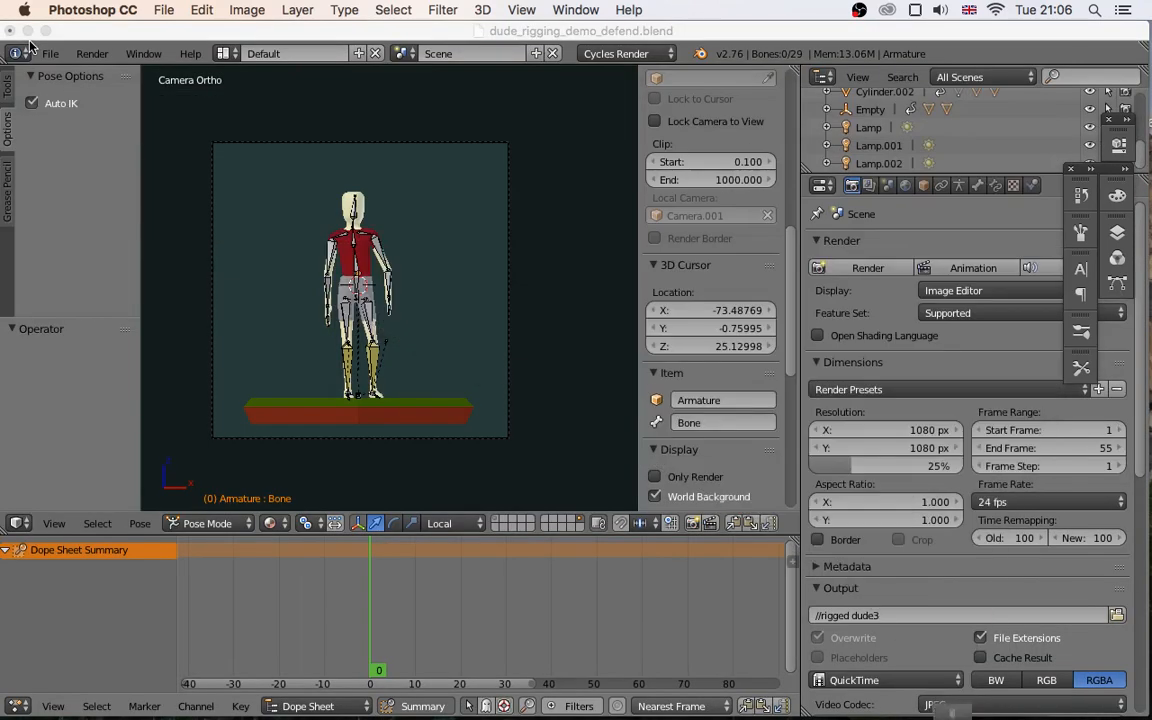
{"action": "mouse_move", "coordinate": [500, 700]}
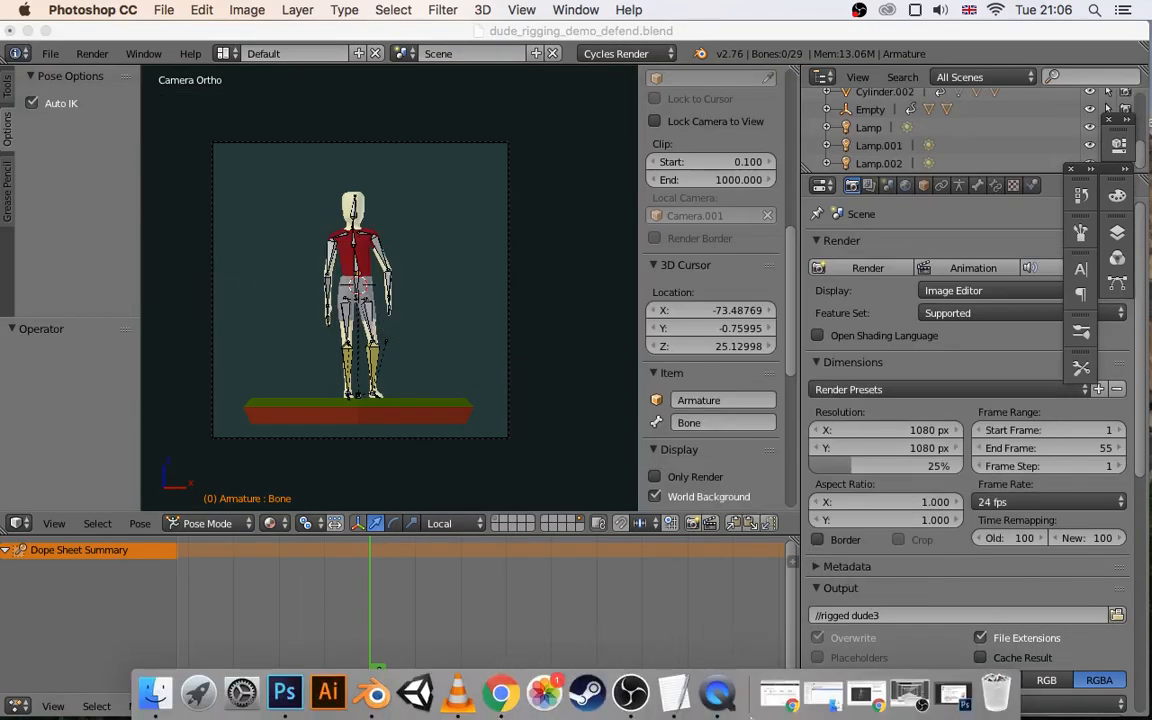
{"action": "left_click", "coordinate": [866, 697]}
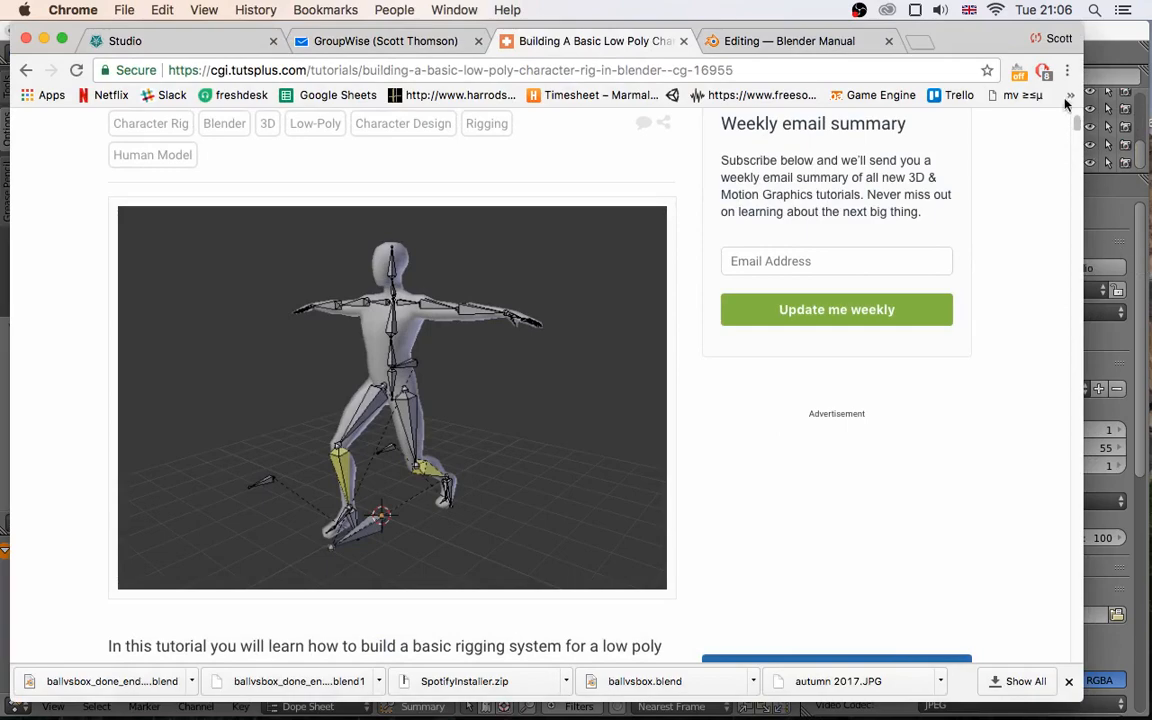
{"action": "mouse_move", "coordinate": [1076, 120]}
{"action": "left_mouse_down"}
{"action": "mouse_move", "coordinate": [1077, 156]}
{"action": "mouse_move", "coordinate": [1077, 121]}
{"action": "left_mouse_up"}
{"action": "left_click_drag", "start_coordinate": [1077, 124], "coordinate": [1077, 563]}
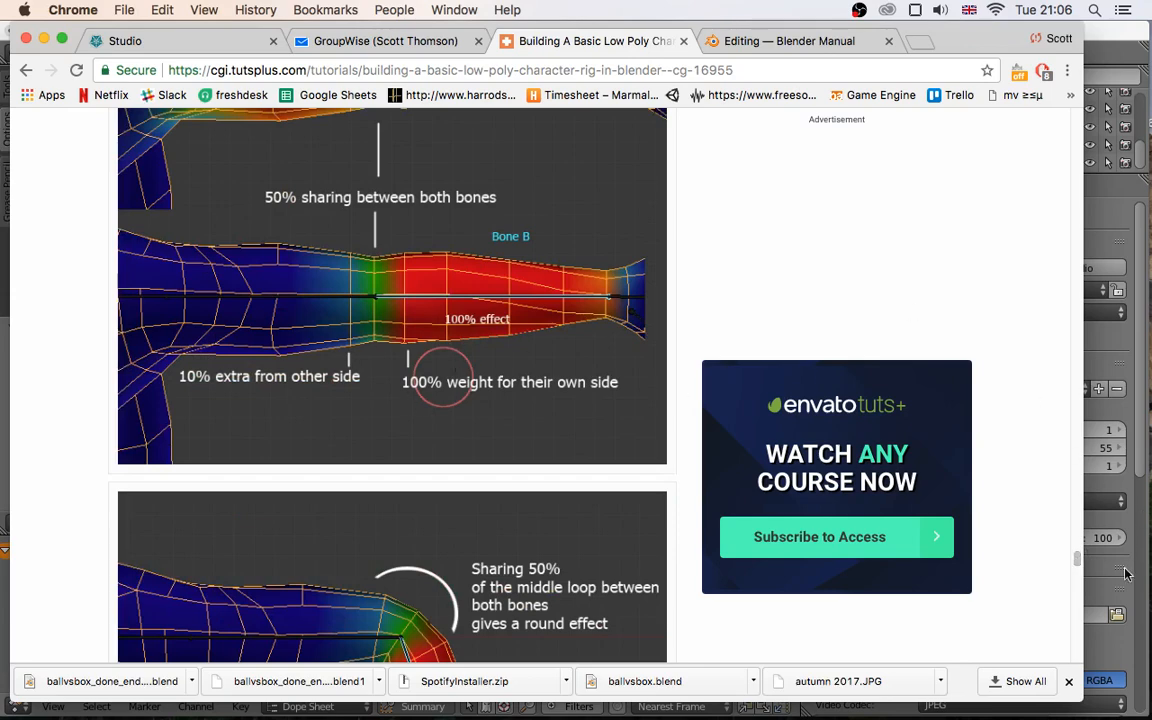
{"action": "scroll", "coordinate": [427, 400], "scroll_direction": "up", "scroll_amount": 3}
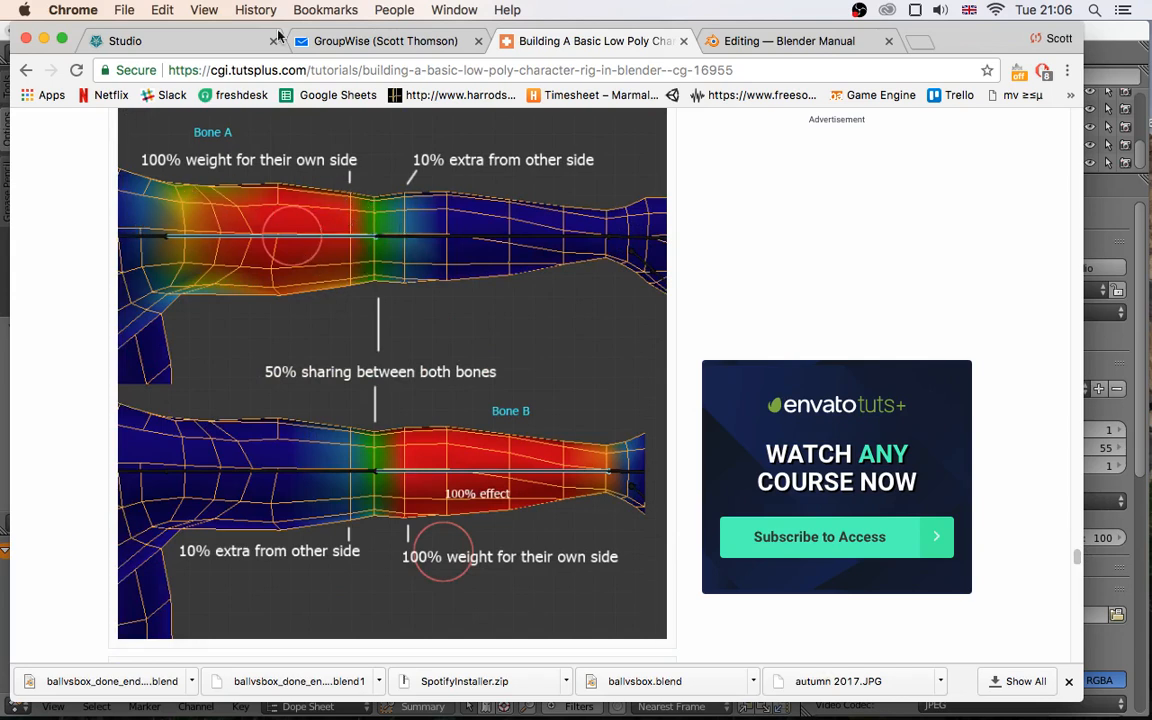
{"action": "left_click", "coordinate": [45, 40]}
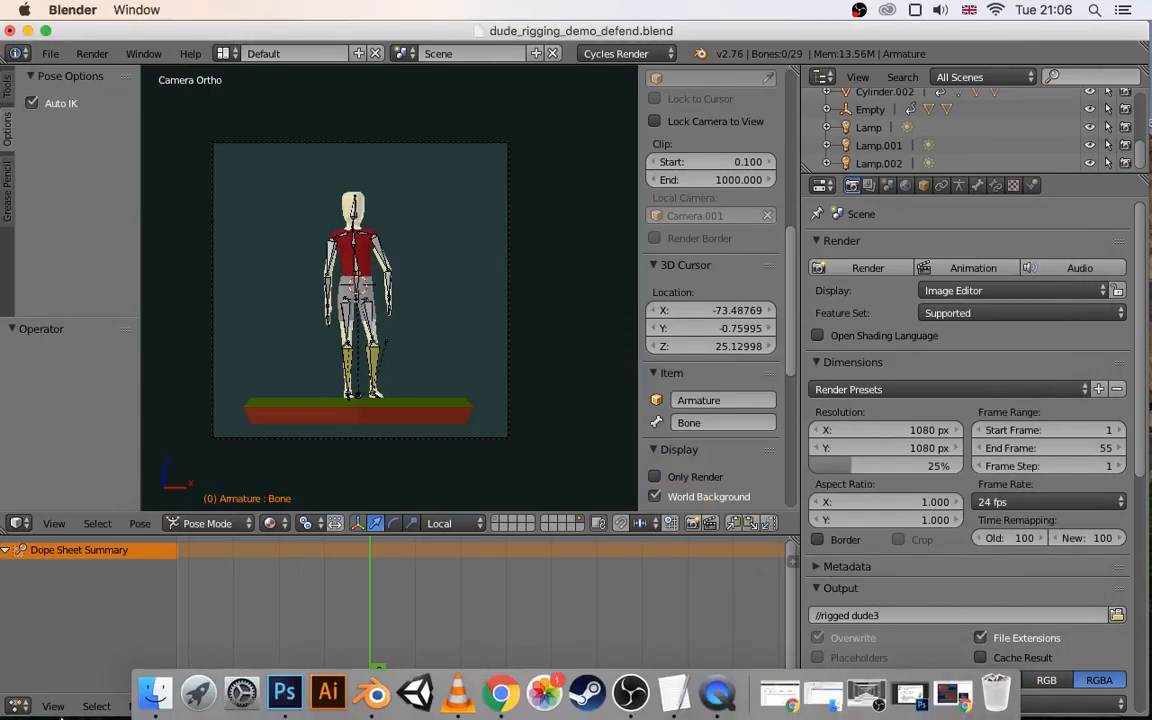
Open rigged dude30001-0065.mov from the rigged dude folder in QuickTime Player, watch it looping, close it and return to Blender
{"action": "left_click", "coordinate": [176, 690]}
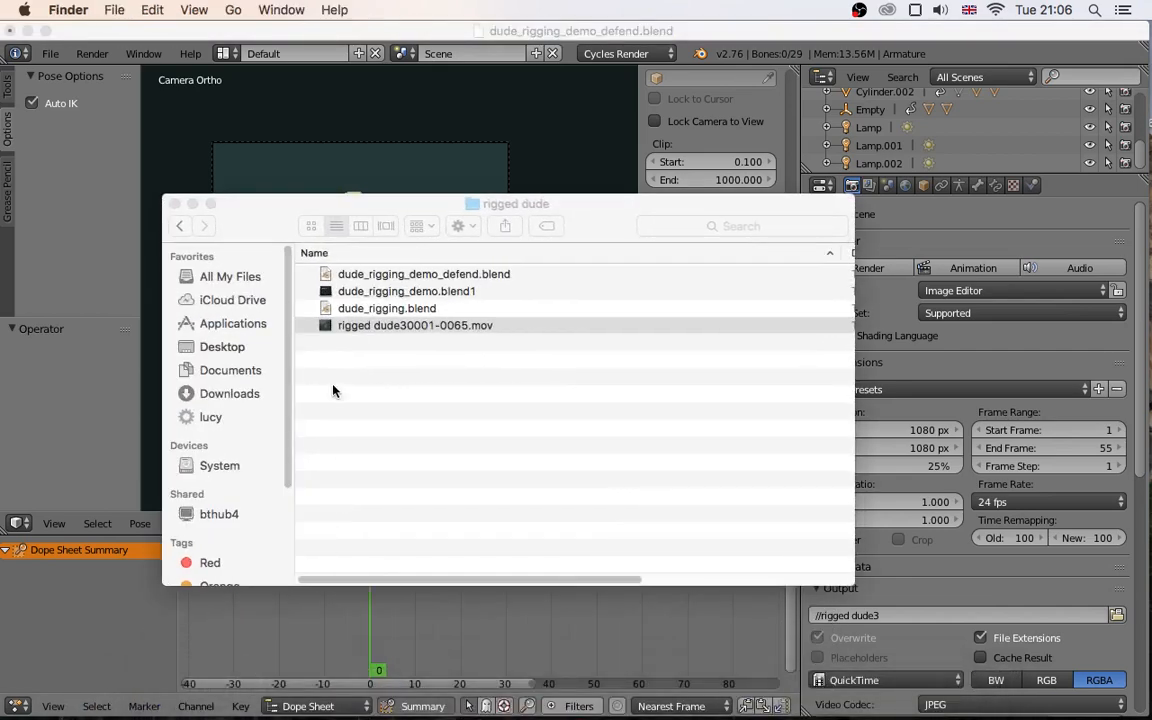
{"action": "double_click", "coordinate": [350, 327]}
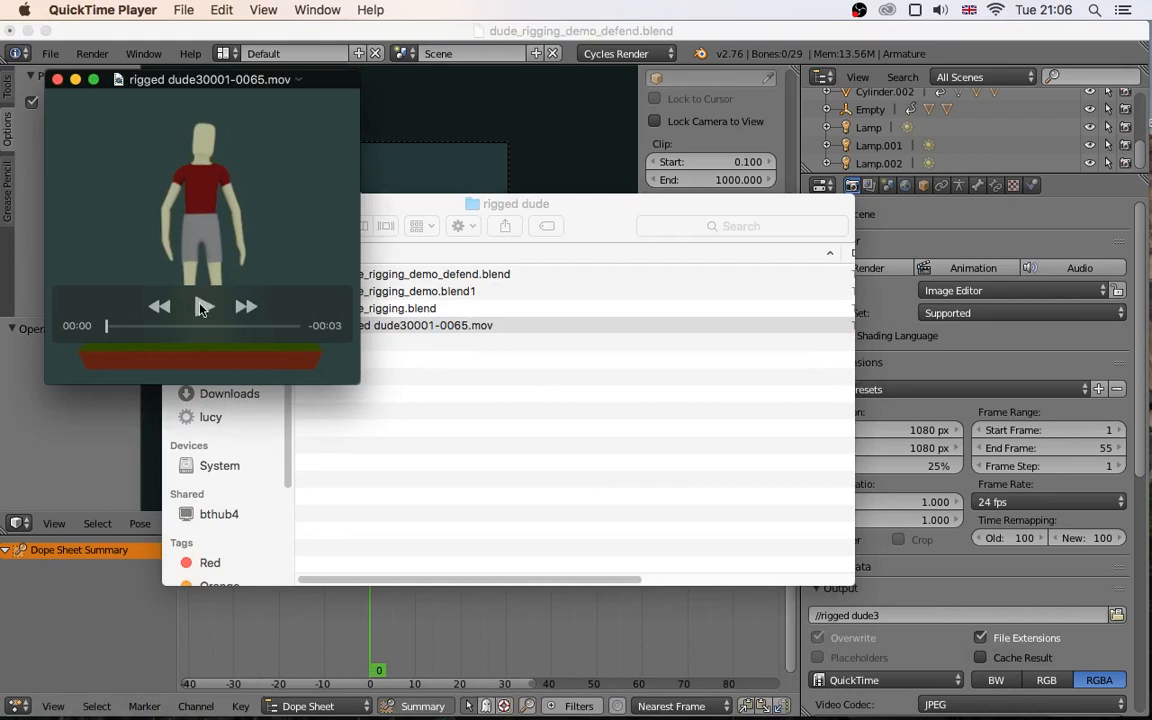
{"action": "left_click", "coordinate": [263, 10]}
{"action": "left_click", "coordinate": [274, 326]}
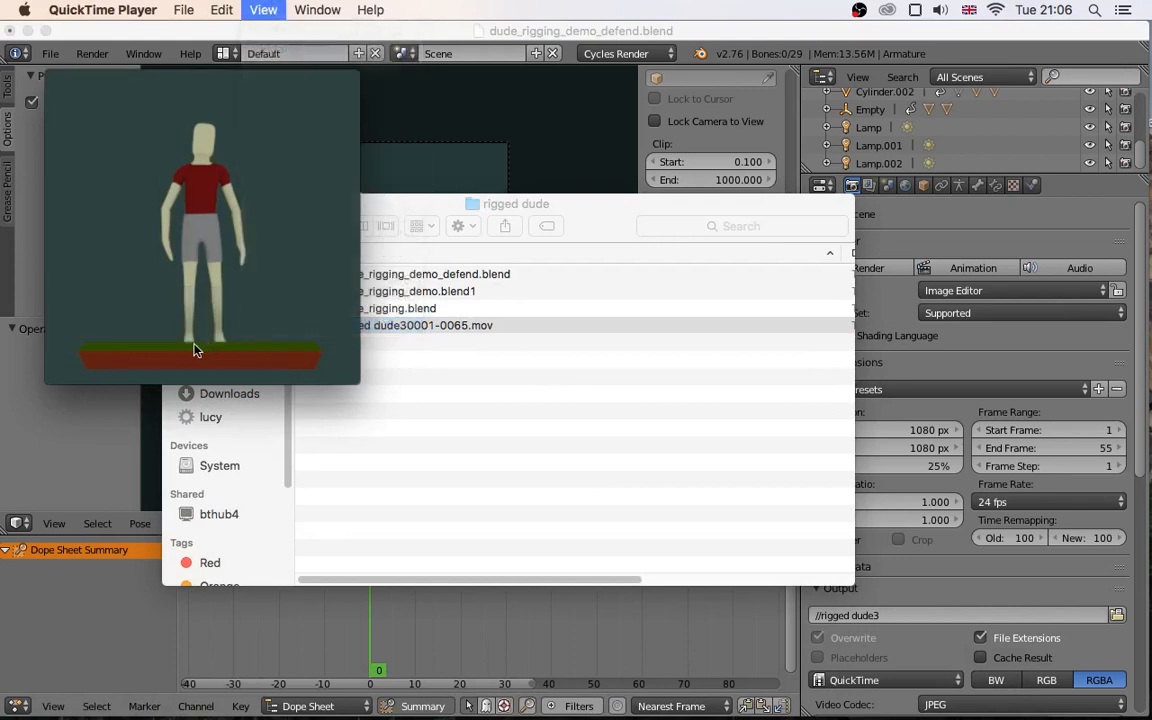
{"action": "key", "text": "space"}
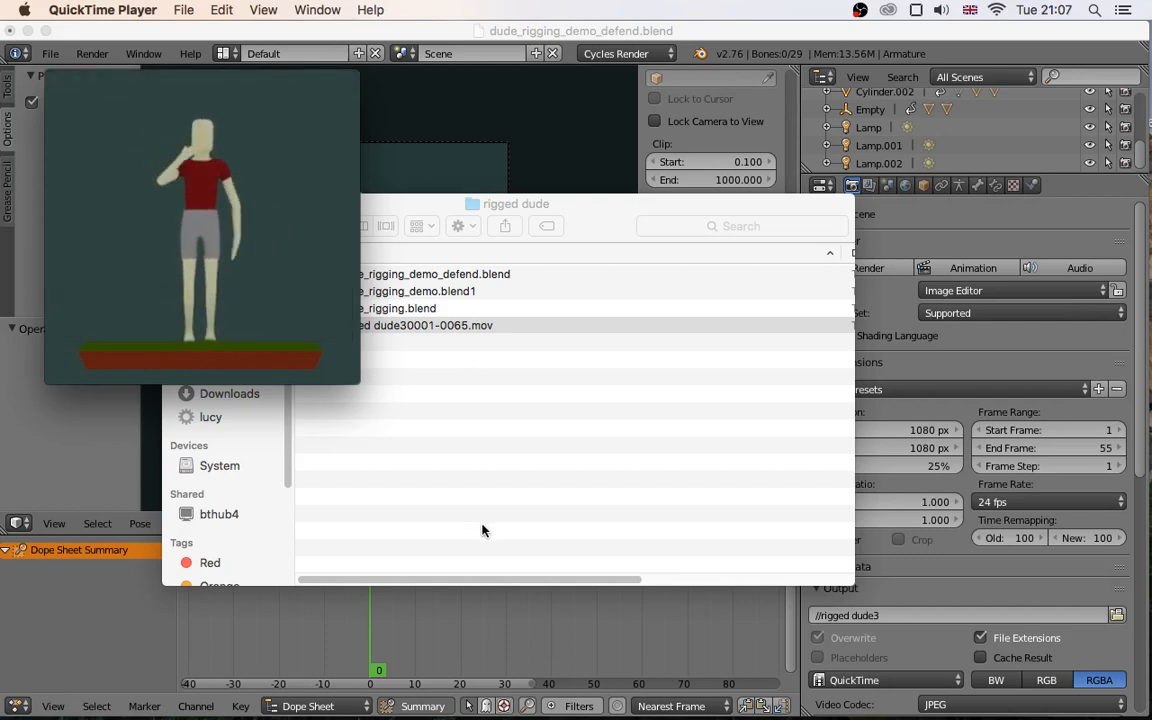
{"action": "mouse_move", "coordinate": [157, 109]}
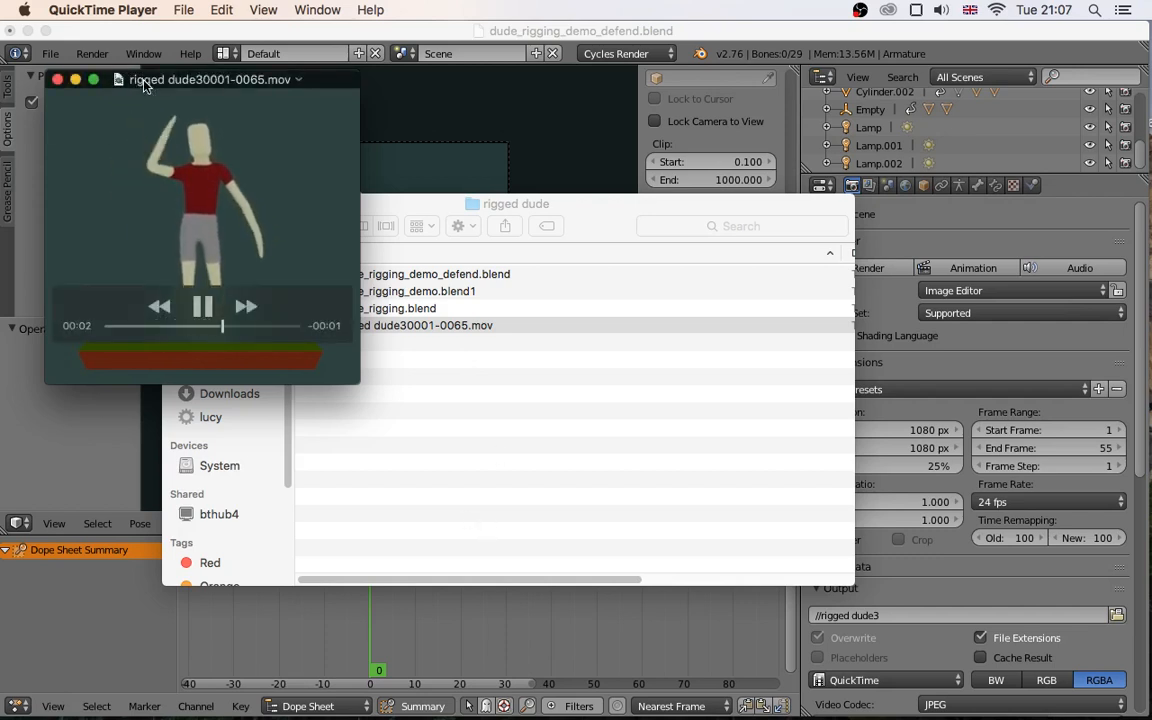
{"action": "left_click_drag", "start_coordinate": [143, 83], "coordinate": [295, 144]}
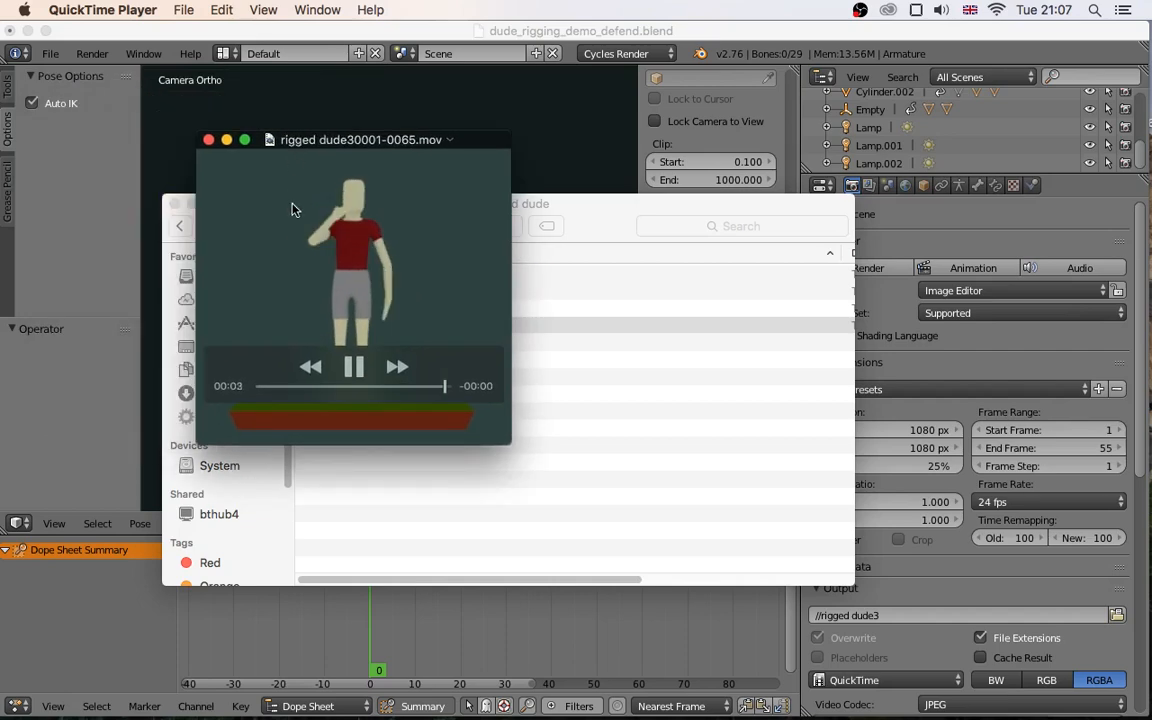
{"action": "left_click", "coordinate": [210, 141]}
{"action": "left_click", "coordinate": [245, 36]}
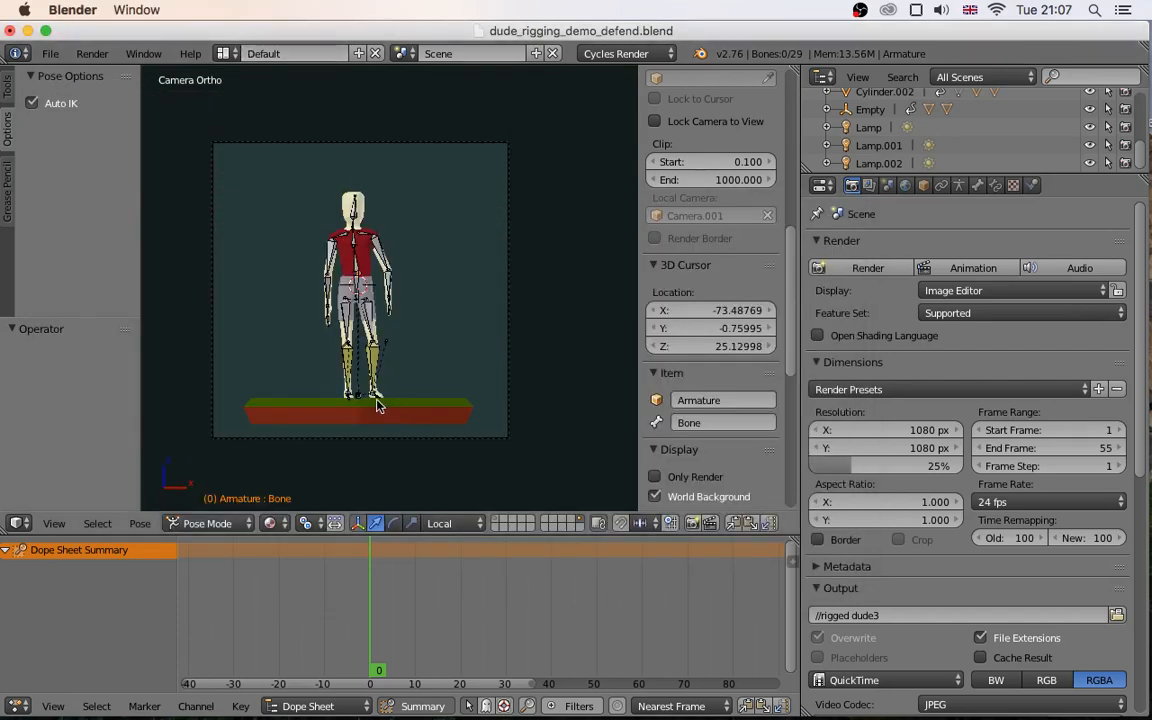
Select all bones of the armature to show their keyframes, preview the animation and scrub the Dope Sheet to frame 24
{"action": "key", "text": "a"}
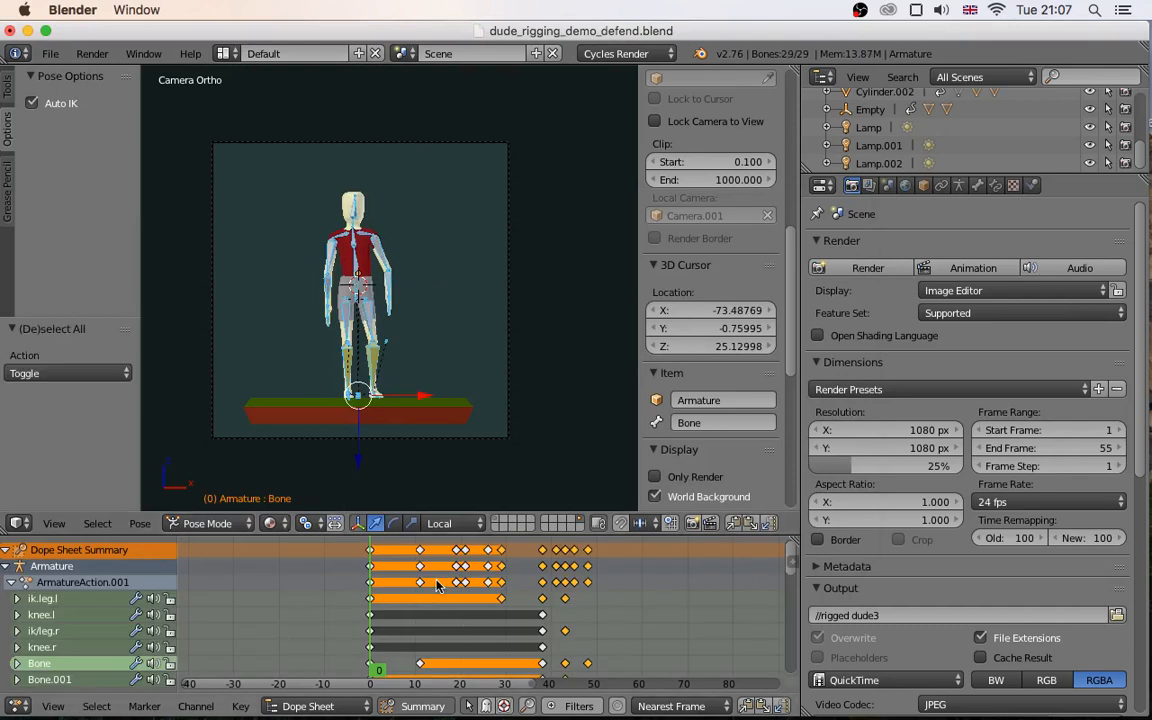
{"action": "key", "text": "alt+a"}
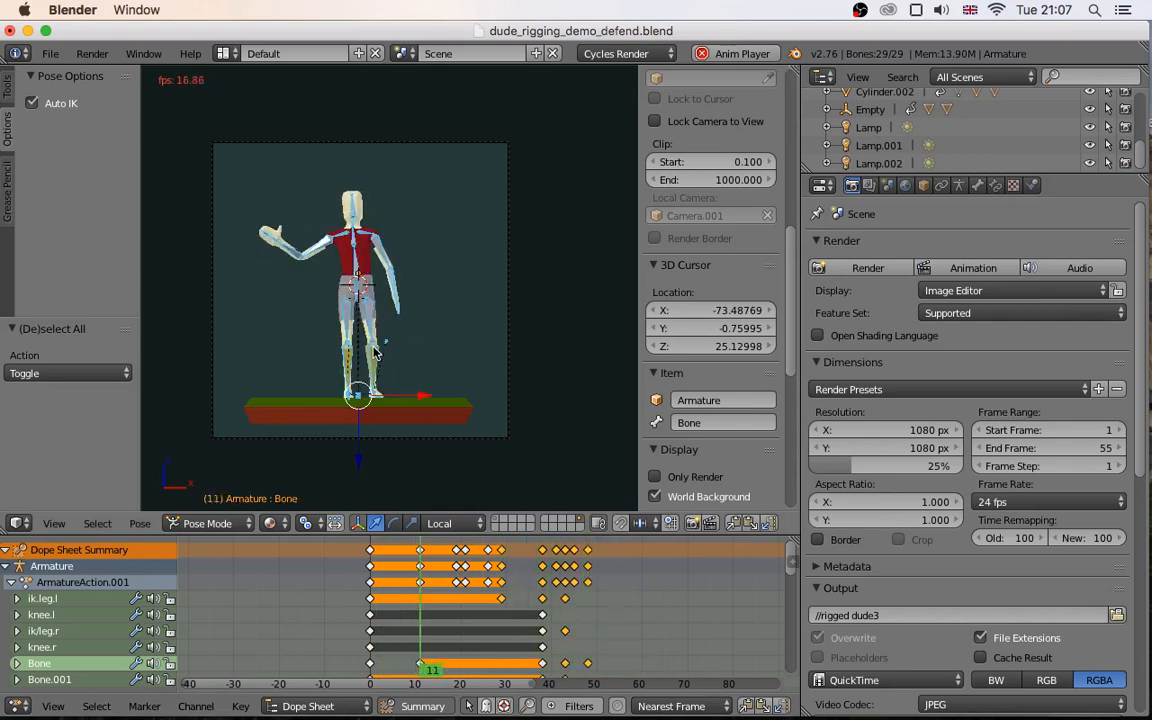
{"action": "key", "text": "alt+a"}
{"action": "left_click_drag", "start_coordinate": [423, 586], "coordinate": [479, 597]}
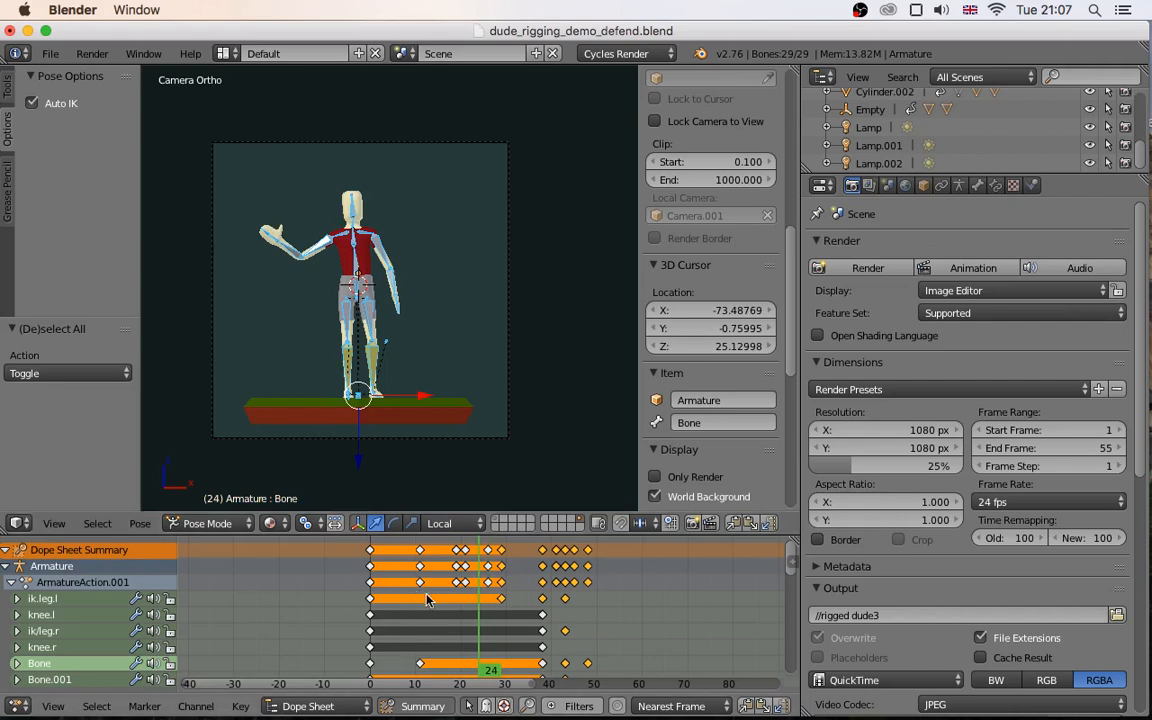
Open the recent file dude_rigging_demo.blend and hide the camera around the T-posed character in the viewport
{"action": "left_click", "coordinate": [50, 55]}
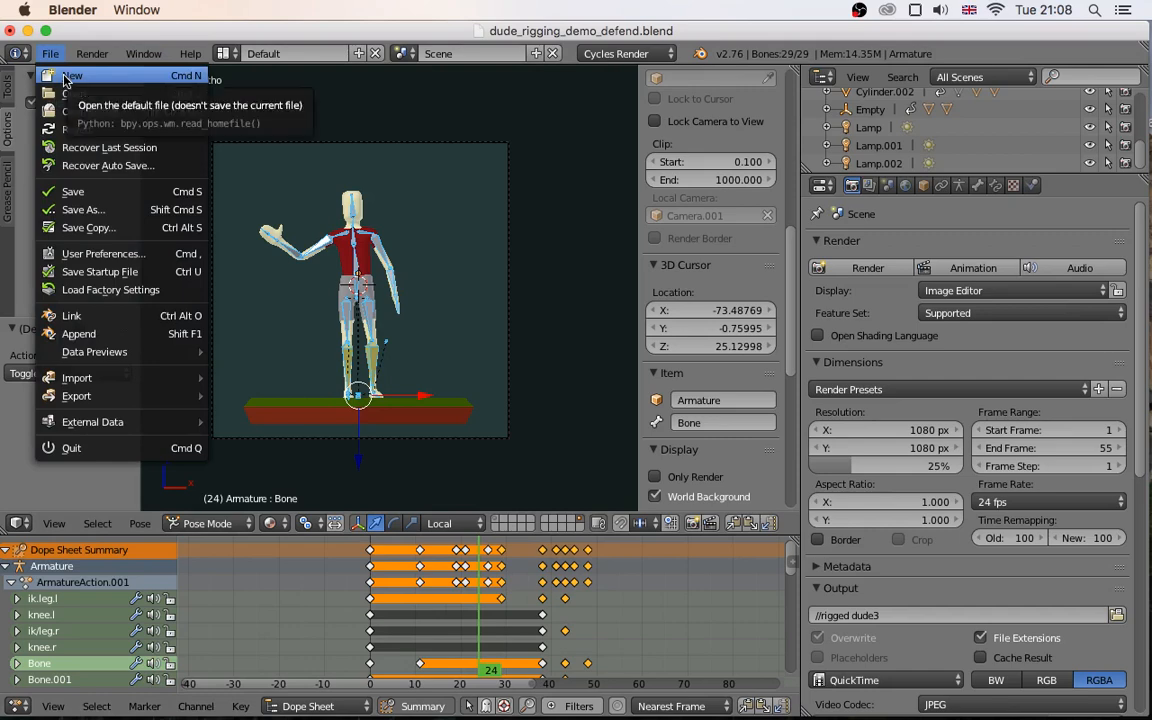
{"action": "mouse_move", "coordinate": [180, 111]}
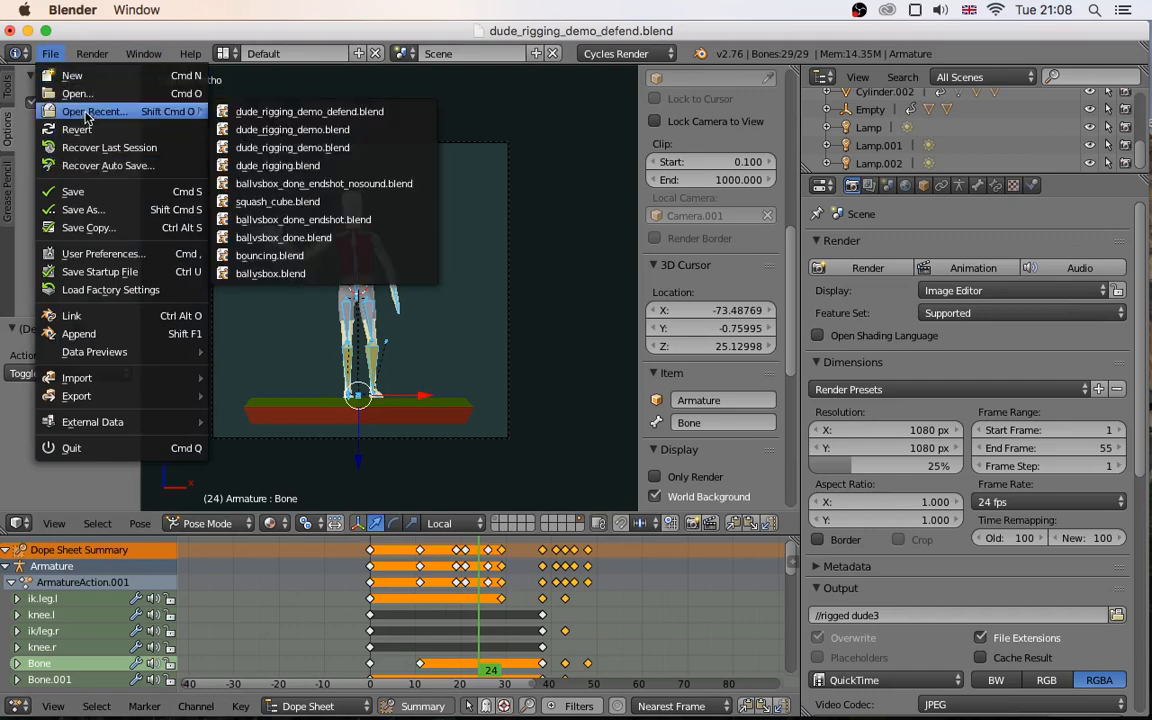
{"action": "left_click", "coordinate": [292, 130]}
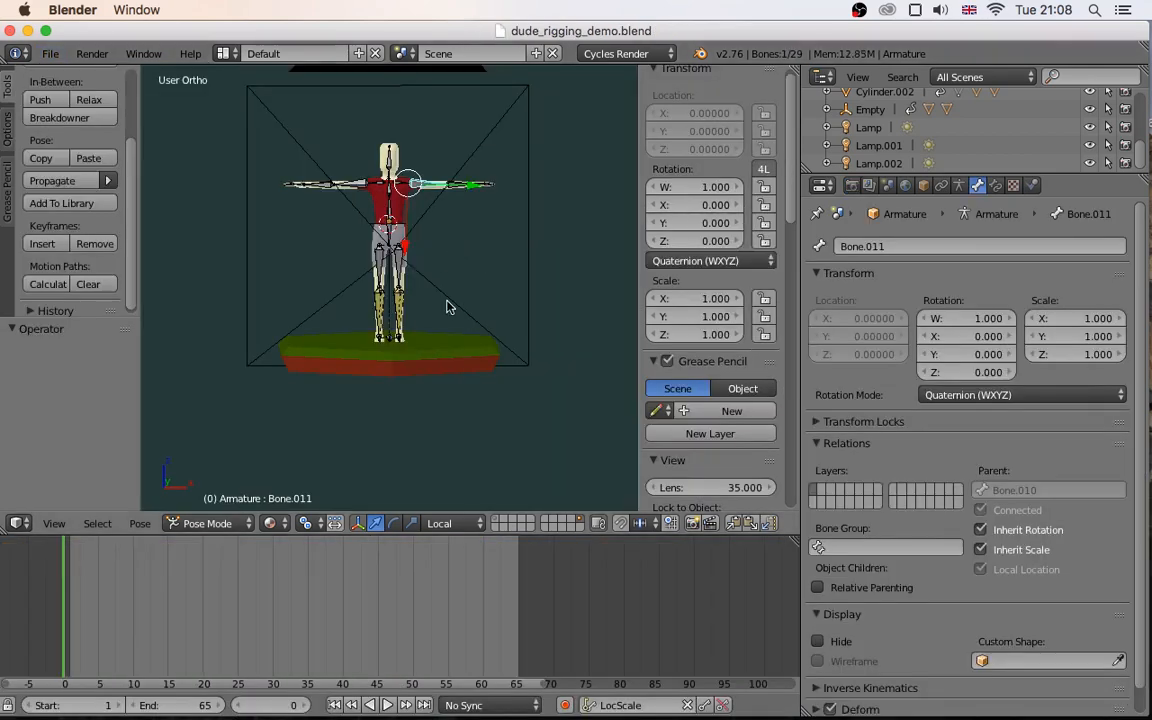
{"action": "key", "text": "h"}
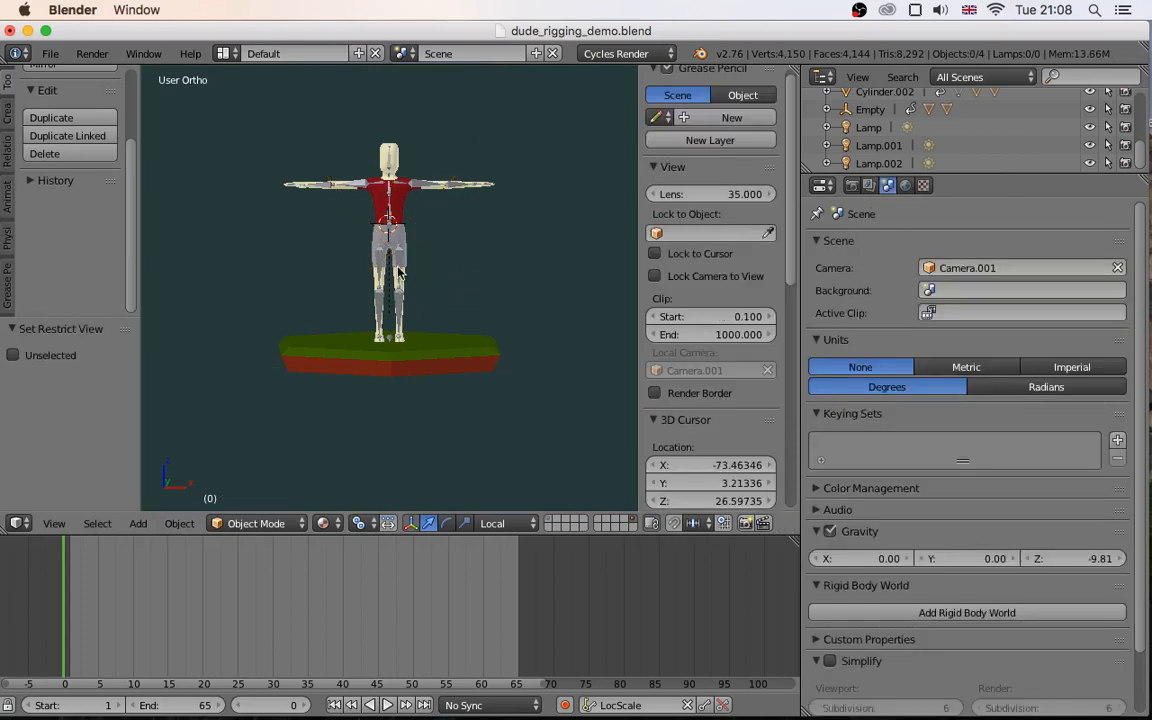
{"action": "scroll", "coordinate": [388, 282], "scroll_direction": "up", "scroll_amount": 6}
{"action": "scroll", "coordinate": [388, 282], "scroll_direction": "down", "scroll_amount": 5}
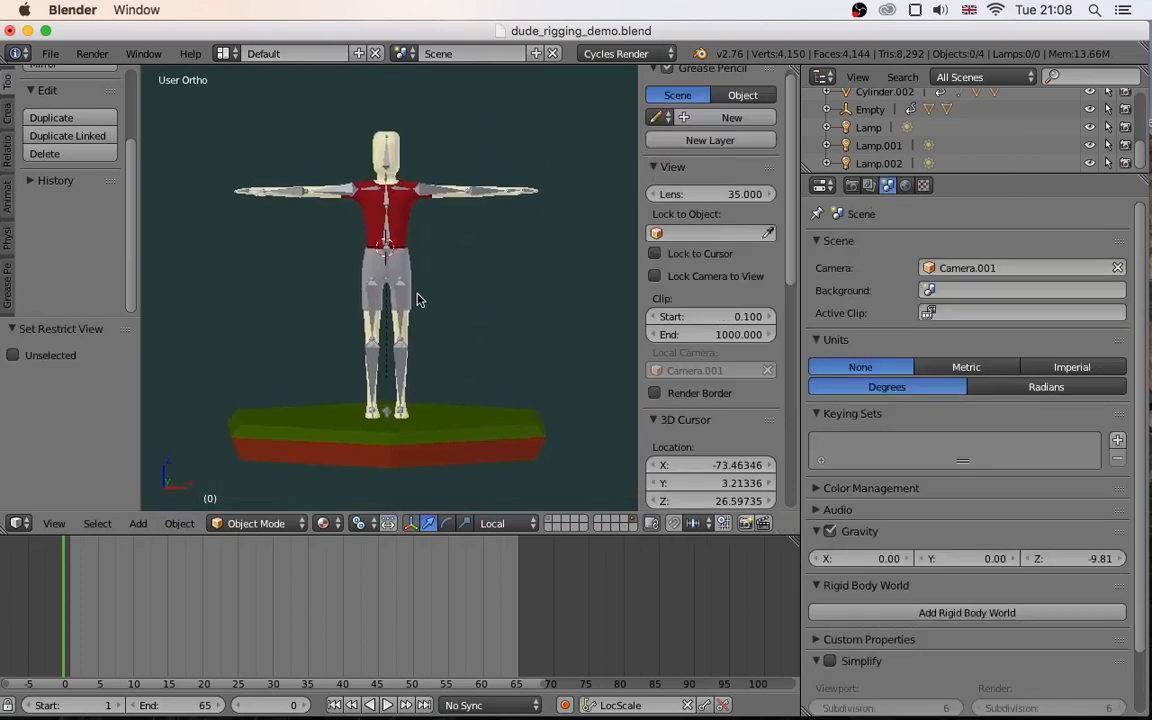
Set the timeline's start frame to 0 and start the Screencast Keys display
{"action": "left_click", "coordinate": [28, 706]}
{"action": "scroll", "coordinate": [785, 325], "scroll_direction": "down", "scroll_amount": 10}
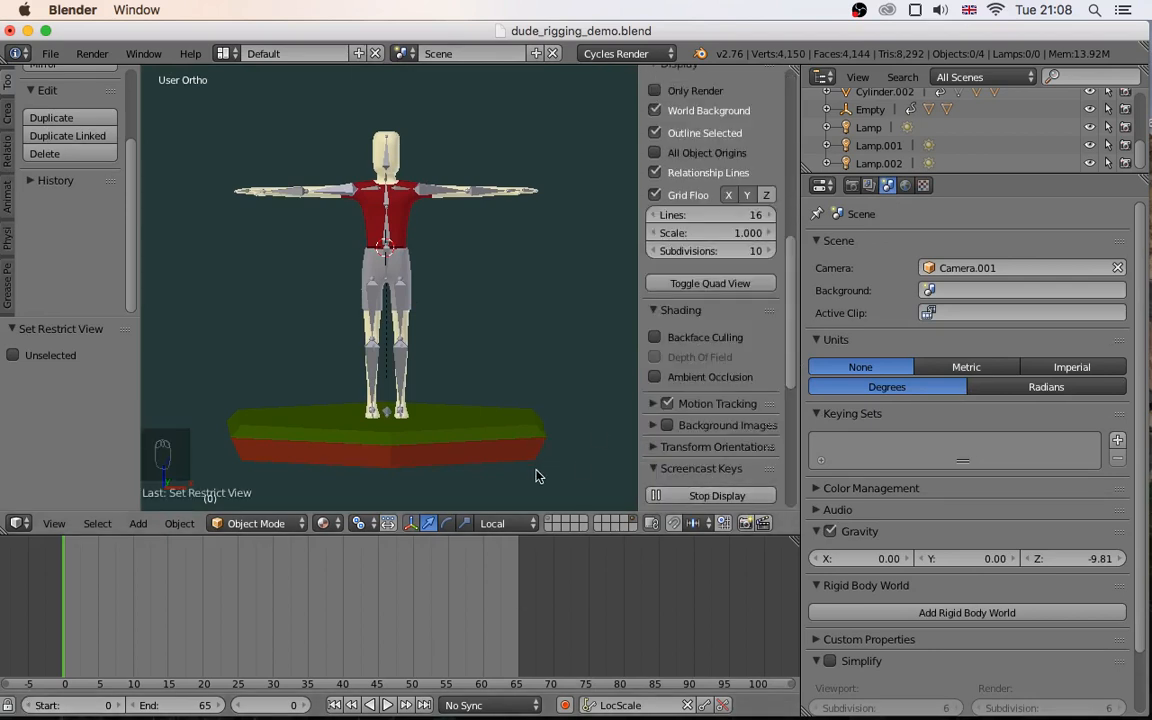
Hide the viewport's properties sidebar and enable automatic keyframing for objects and bones with the LocRot keying set
{"action": "key", "text": "n"}
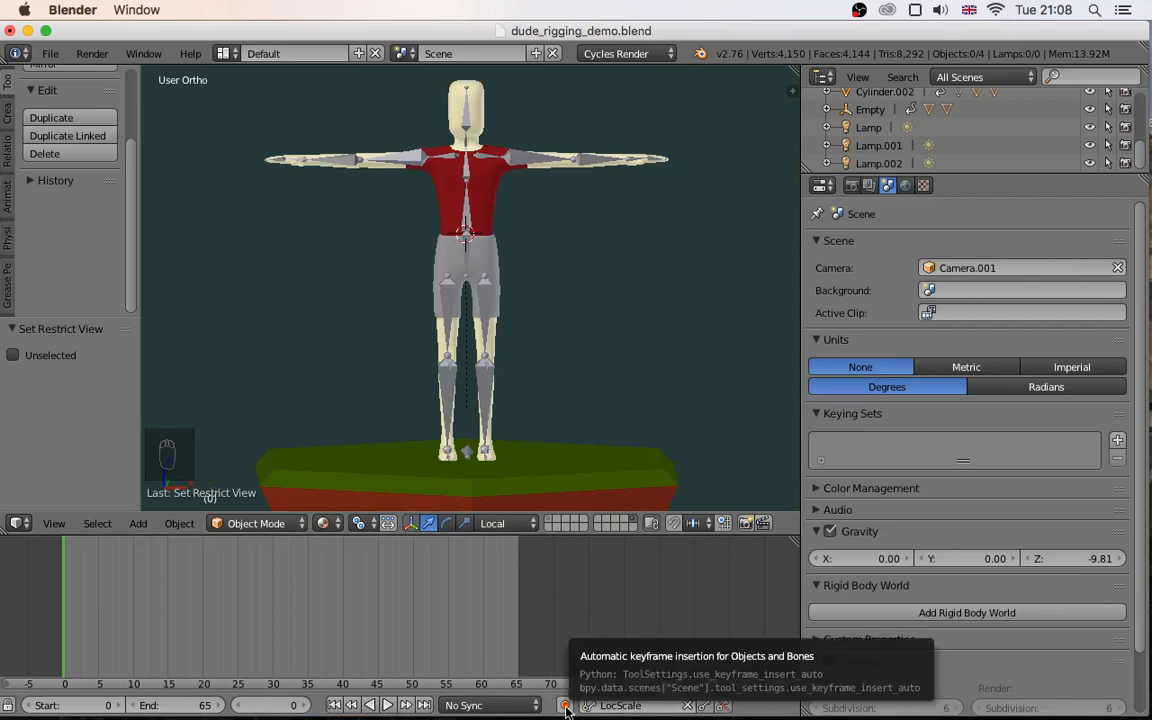
{"action": "left_click", "coordinate": [565, 707]}
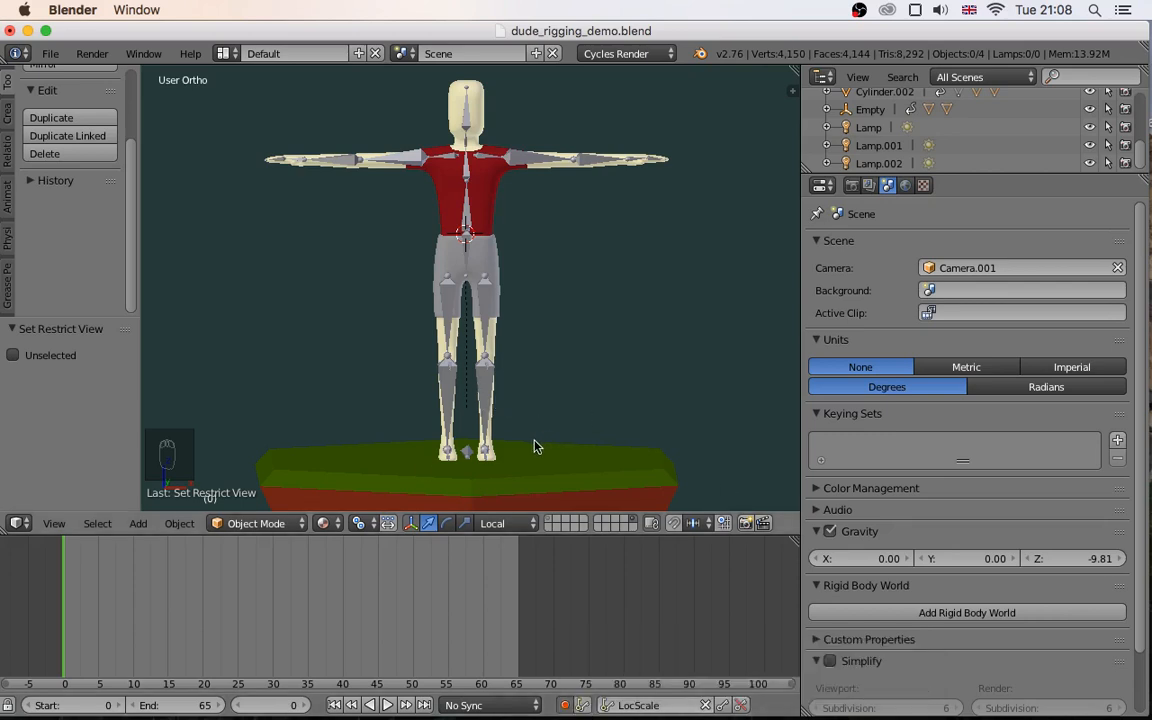
{"action": "middle_click_drag", "start_coordinate": [536, 462], "coordinate": [522, 432], "text": "shift"}
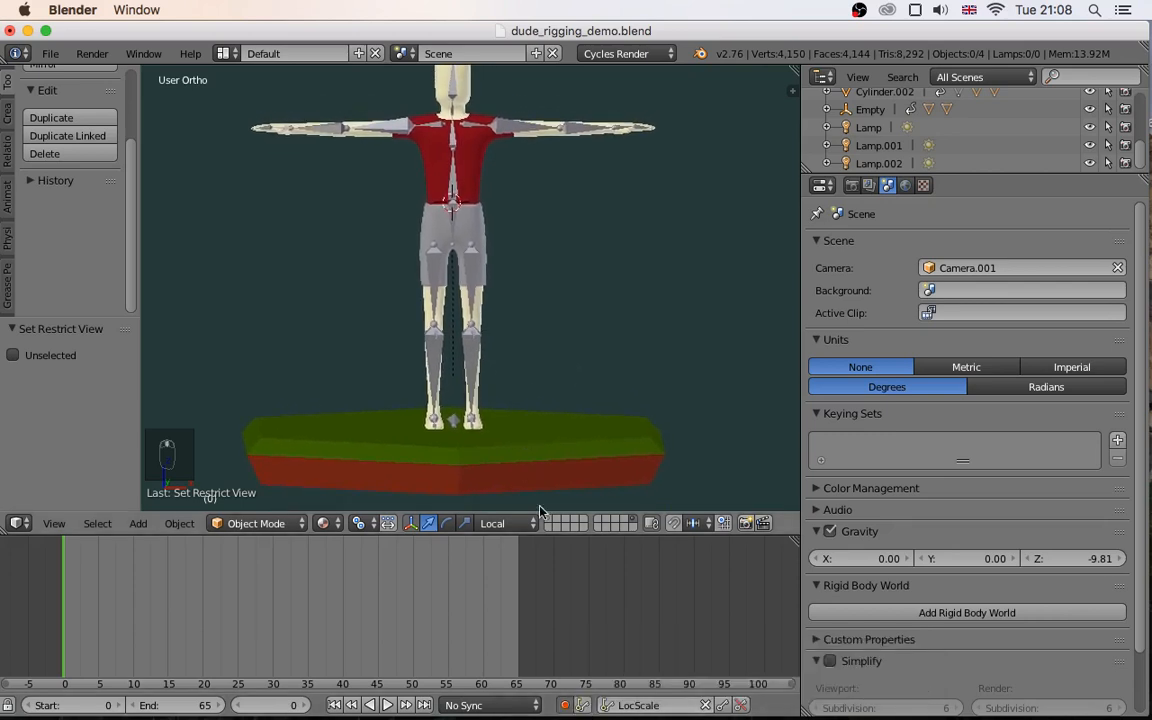
{"action": "left_click", "coordinate": [637, 706]}
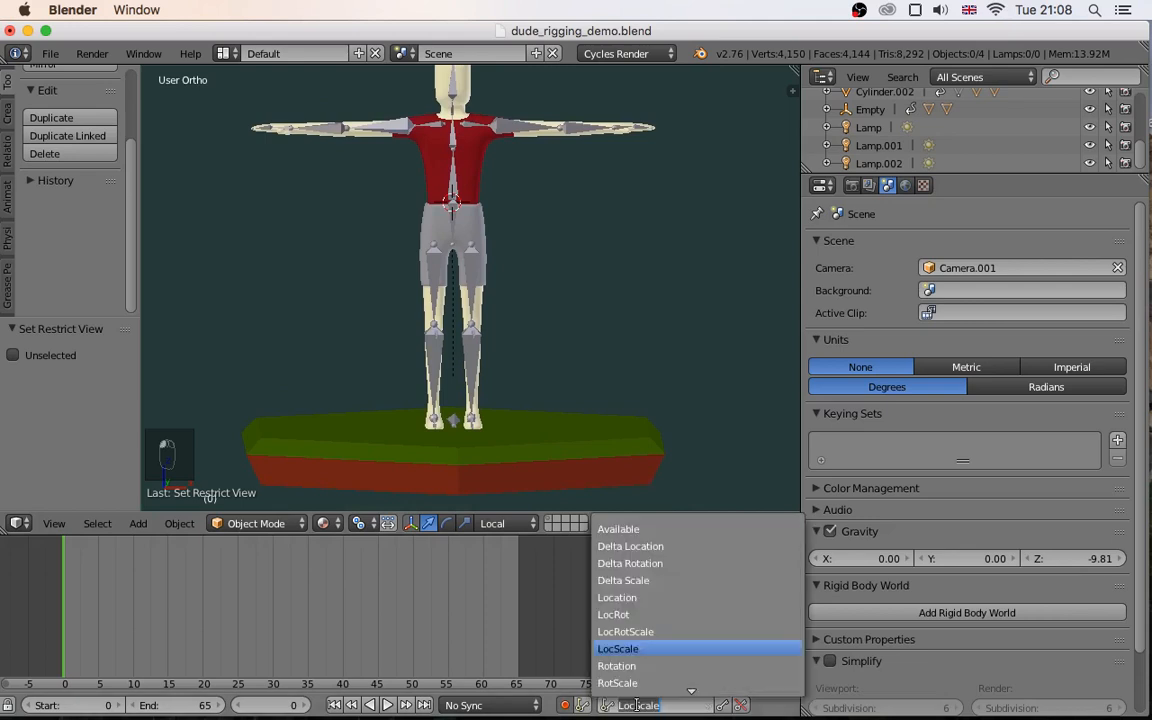
{"action": "left_click", "coordinate": [638, 616]}
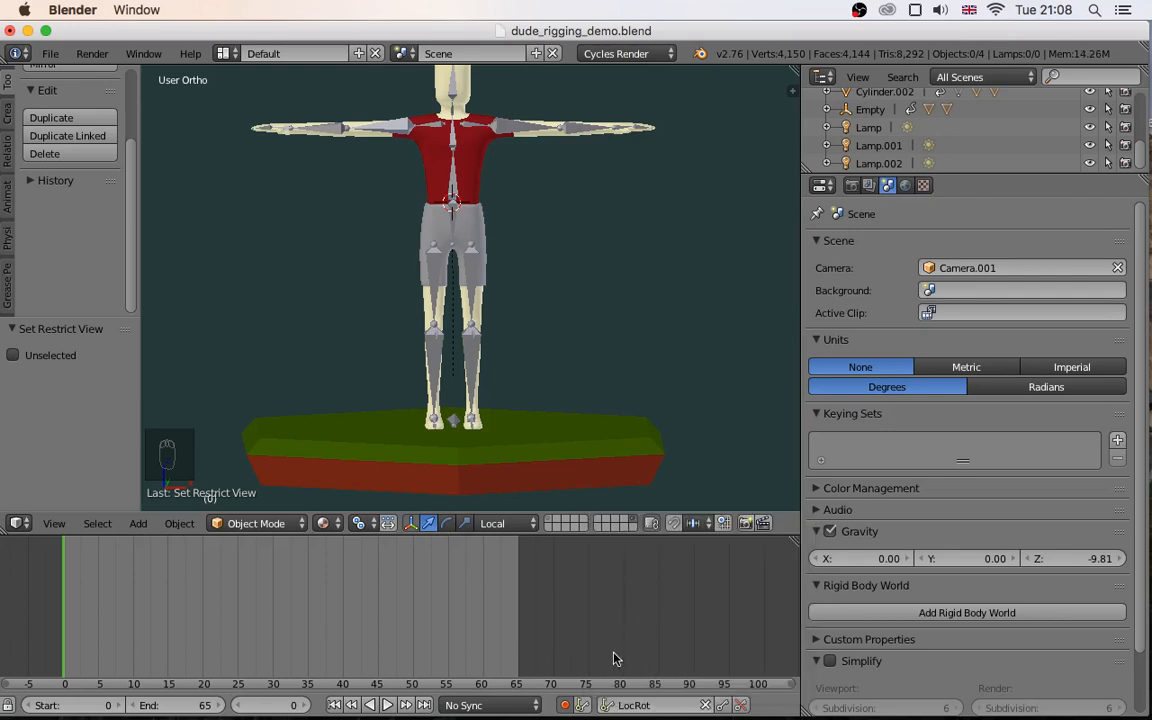
{"action": "left_click", "coordinate": [627, 711]}
{"action": "left_click", "coordinate": [630, 614]}
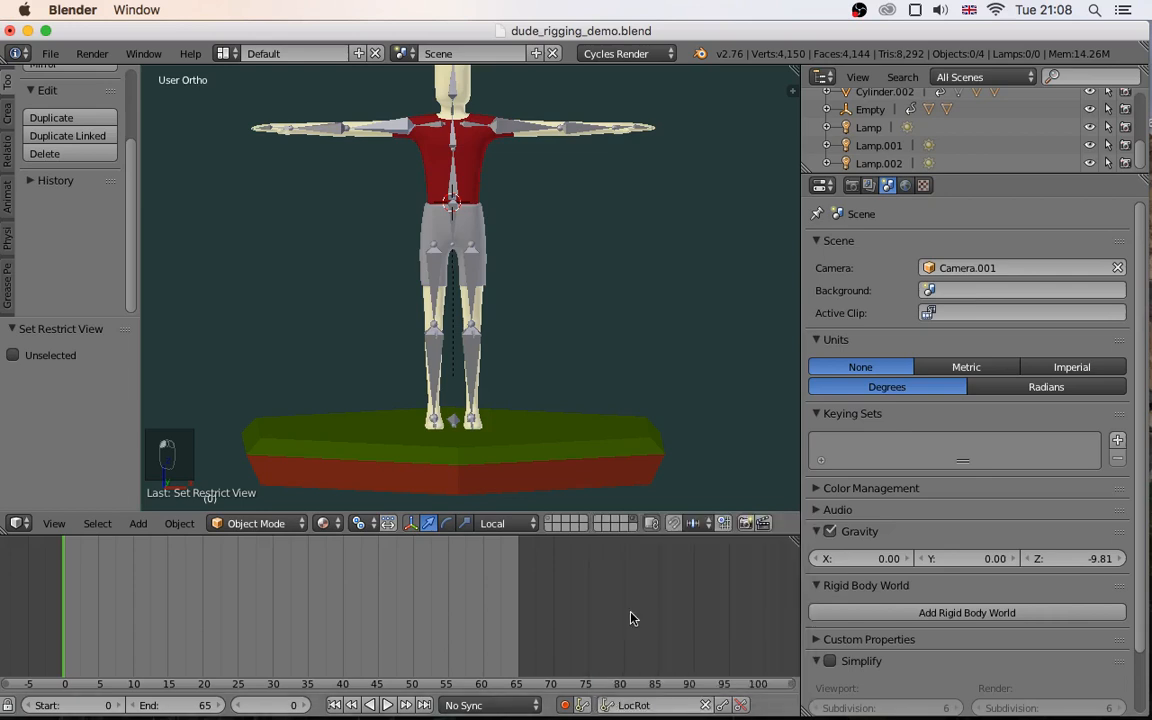
{"action": "left_click", "coordinate": [564, 706]}
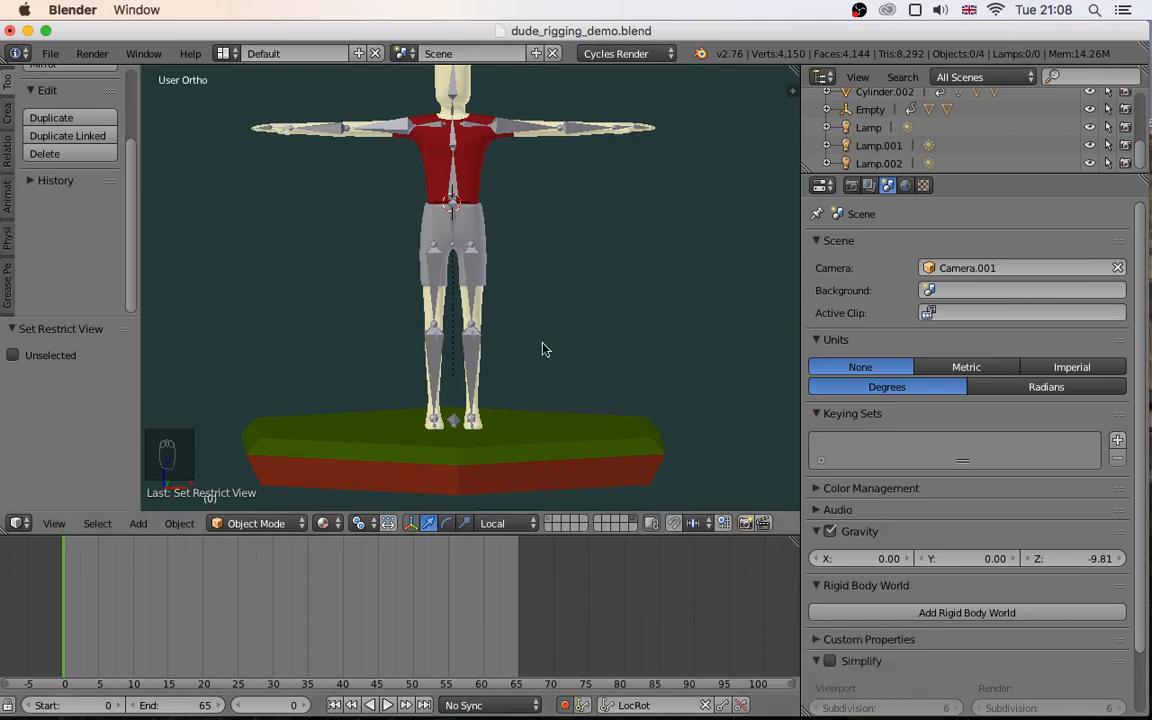
Select the hip control bone at the character's waist and lower it by about 0.343 along Z
{"action": "middle_click_drag", "start_coordinate": [453, 387], "coordinate": [548, 387]}
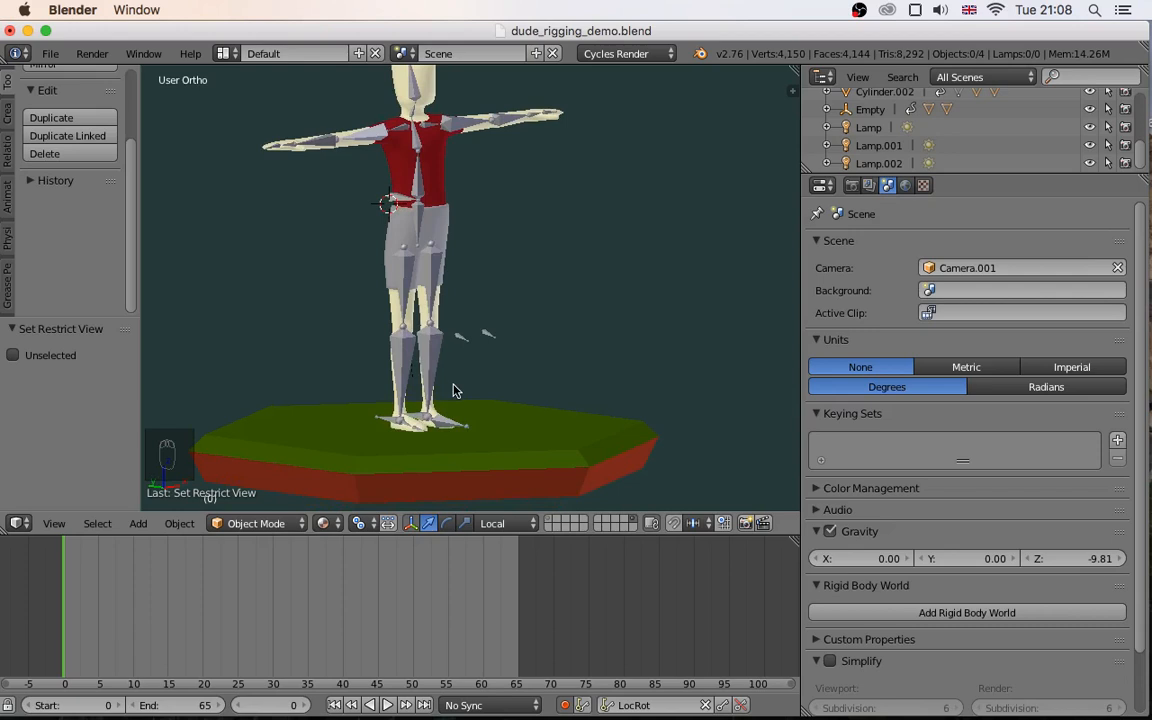
{"action": "key", "text": "KP_1"}
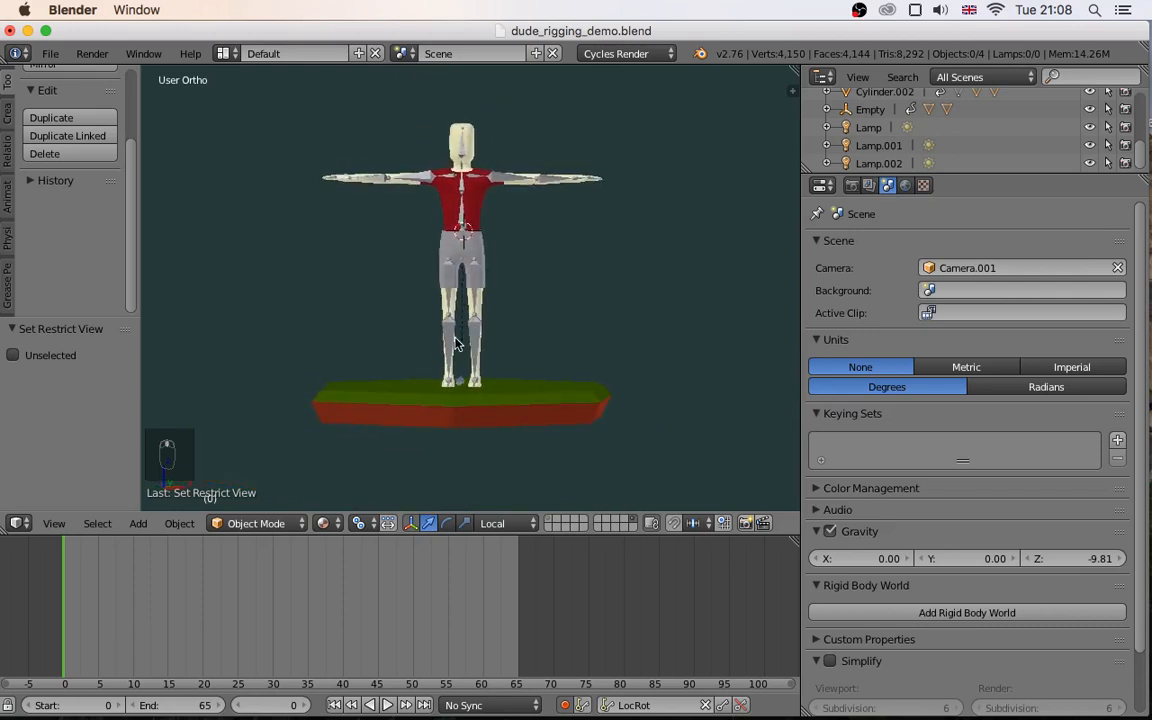
{"action": "scroll", "coordinate": [494, 284], "scroll_direction": "up", "scroll_amount": 5}
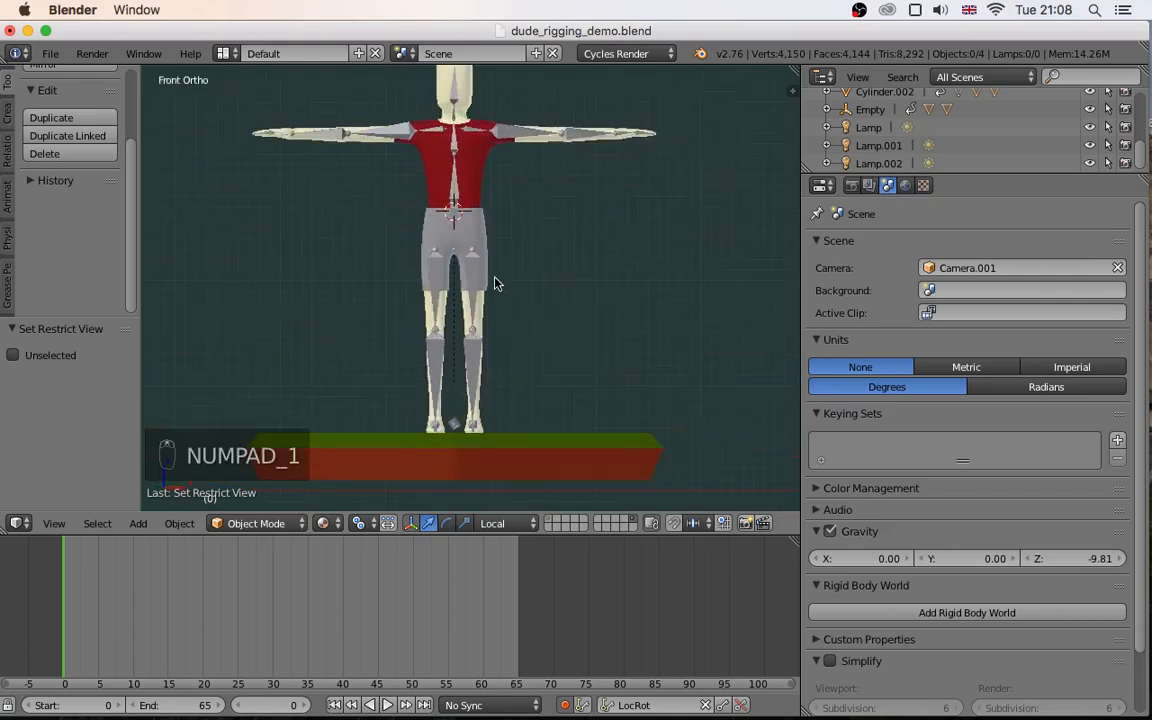
{"action": "middle_click_drag", "start_coordinate": [511, 300], "coordinate": [475, 329]}
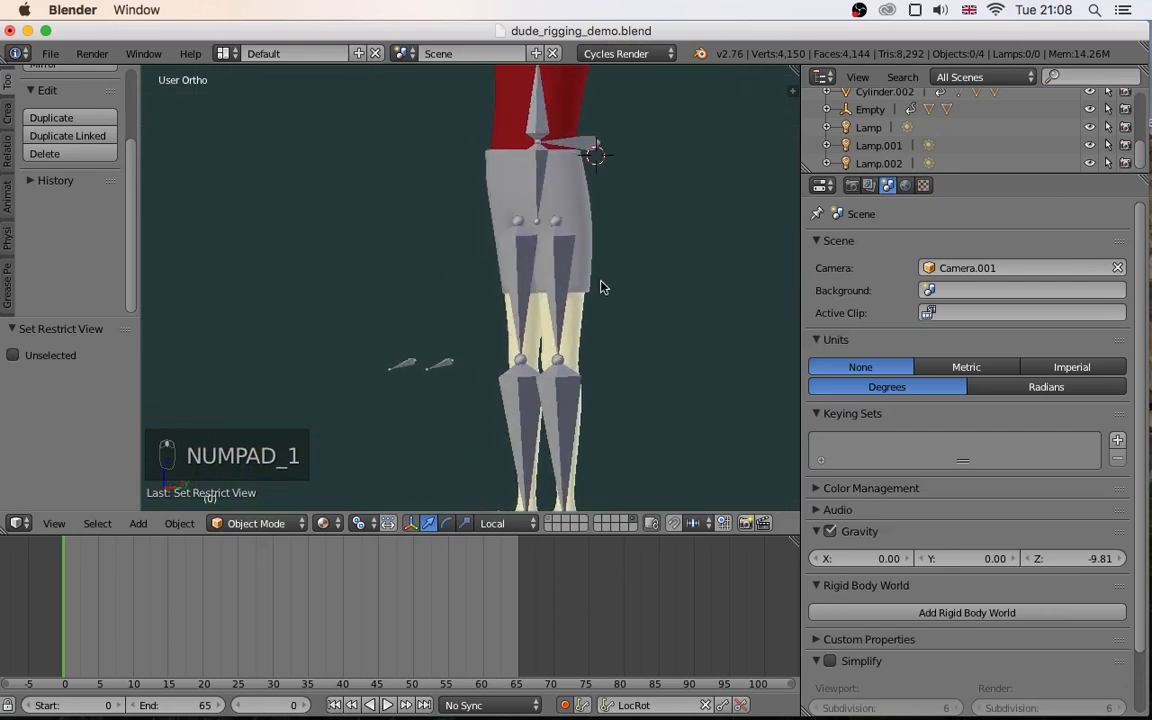
{"action": "scroll", "coordinate": [600, 286], "scroll_direction": "down", "scroll_amount": 4}
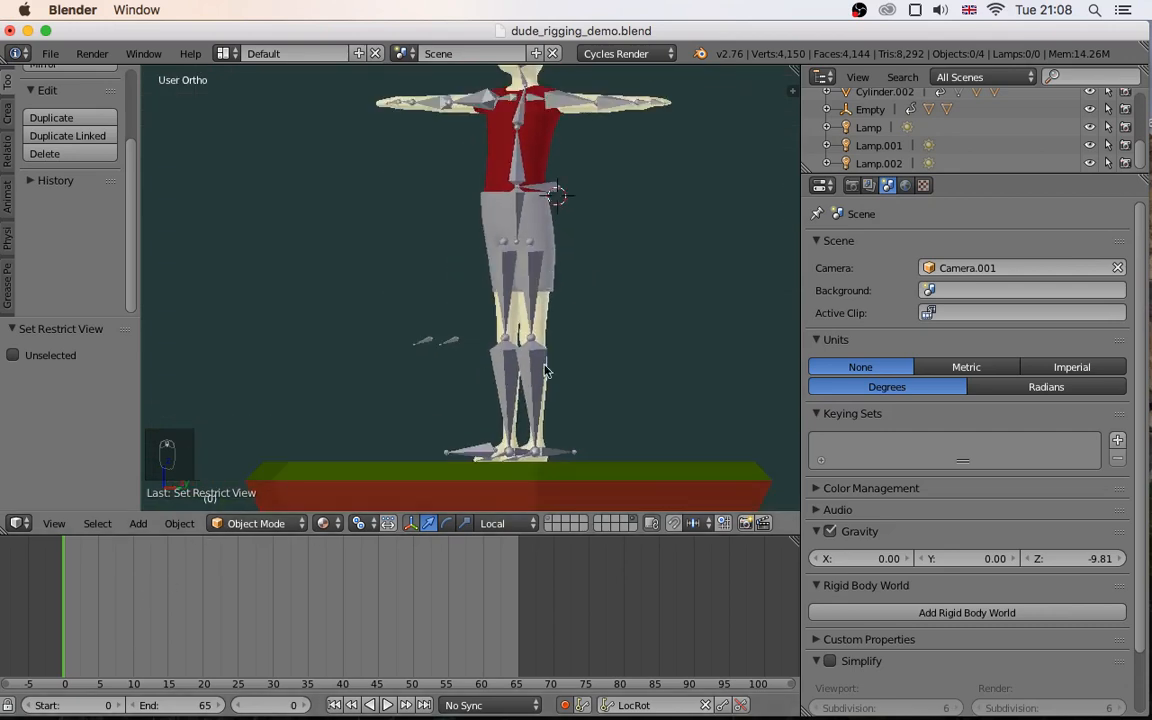
{"action": "scroll", "coordinate": [526, 322], "scroll_direction": "down", "scroll_amount": 1}
{"action": "mouse_move", "coordinate": [526, 322]}
{"action": "middle_mouse_down"}
{"action": "mouse_move", "coordinate": [569, 326]}
{"action": "mouse_move", "coordinate": [526, 325]}
{"action": "middle_mouse_up"}
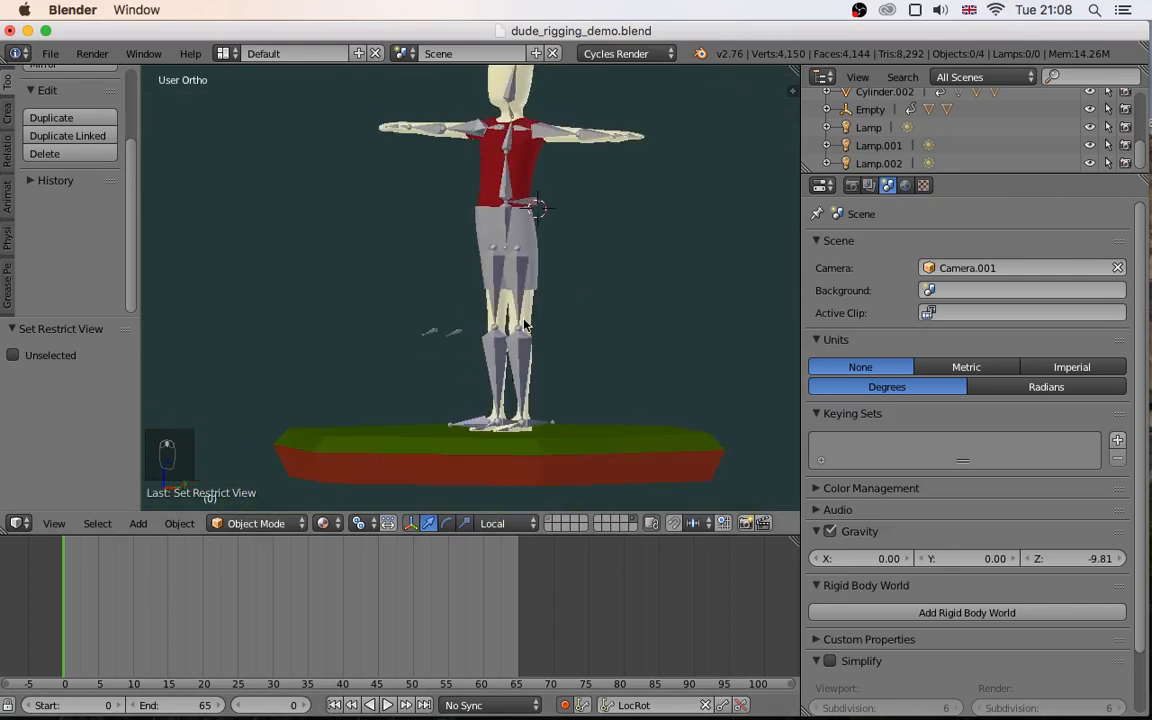
{"action": "right_click", "coordinate": [529, 201]}
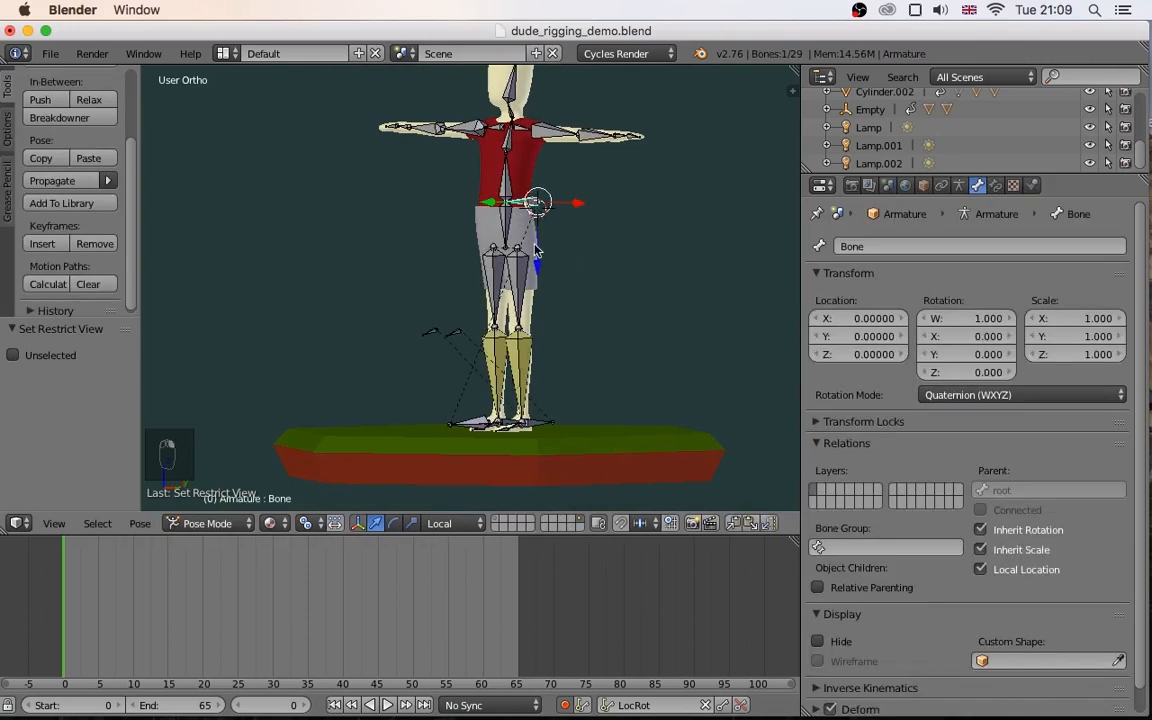
{"action": "left_click_drag", "start_coordinate": [537, 261], "coordinate": [535, 266]}
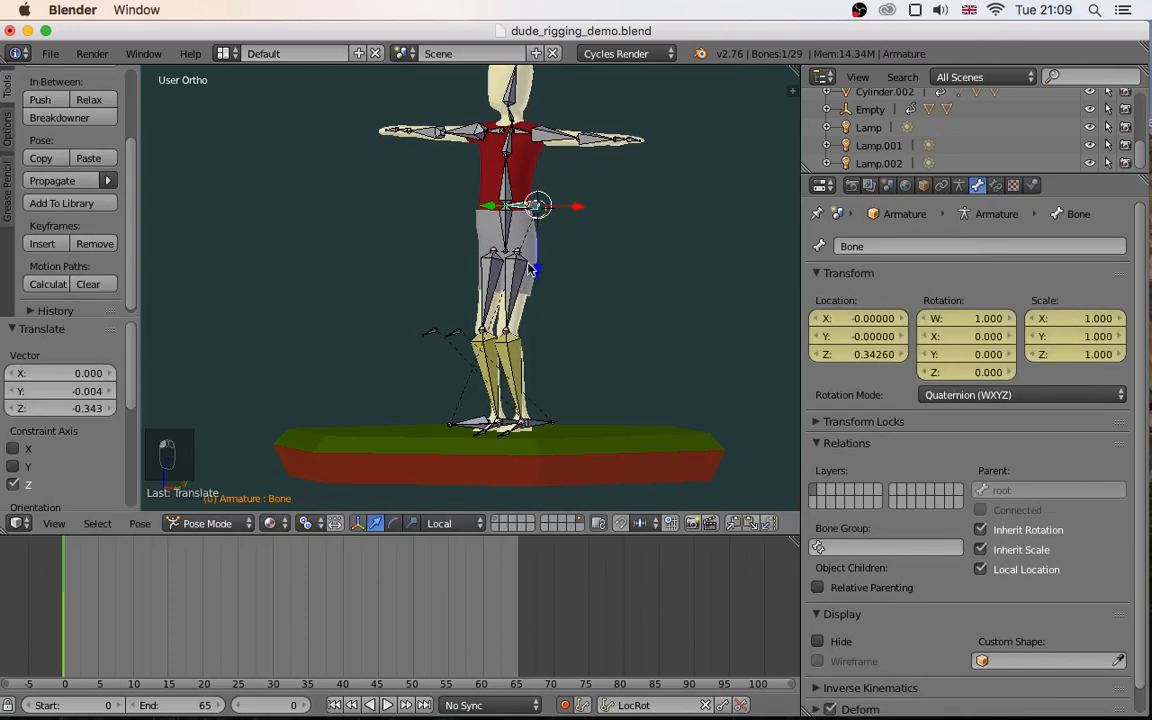
Move the left leg's IK bone about 1.63 outward along X and rotate it by about 8°
{"action": "middle_click_drag", "start_coordinate": [501, 325], "coordinate": [500, 394]}
{"action": "right_click", "coordinate": [498, 393]}
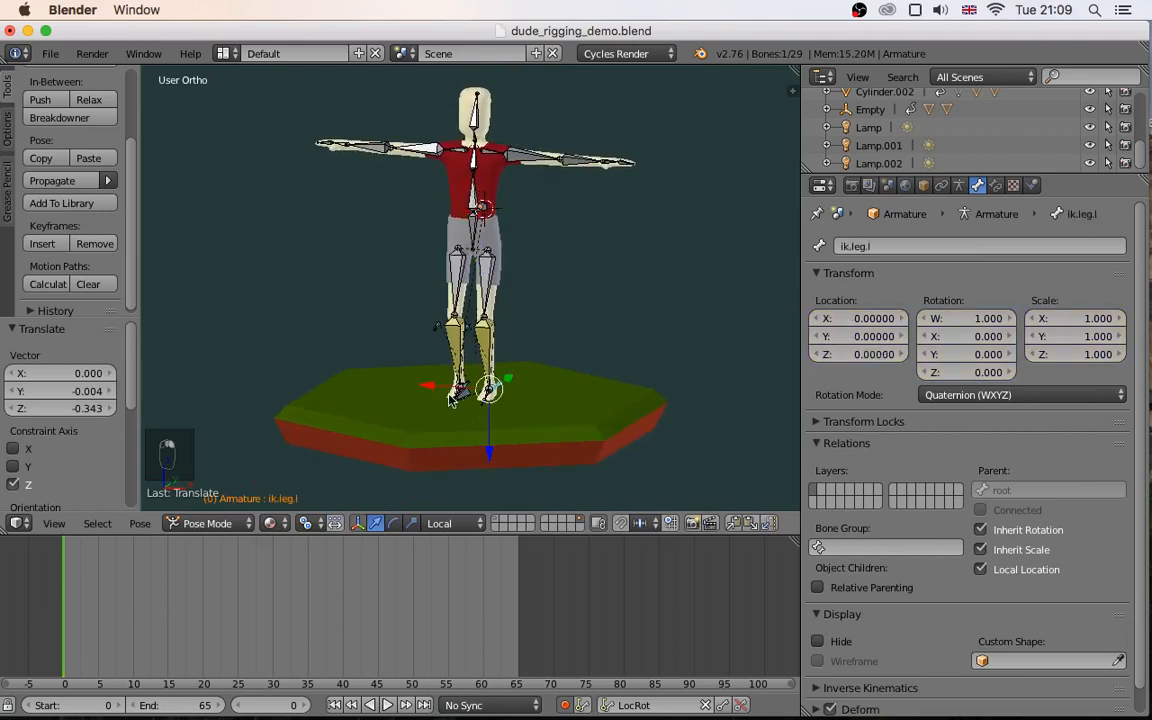
{"action": "left_click_drag", "start_coordinate": [430, 386], "coordinate": [448, 389]}
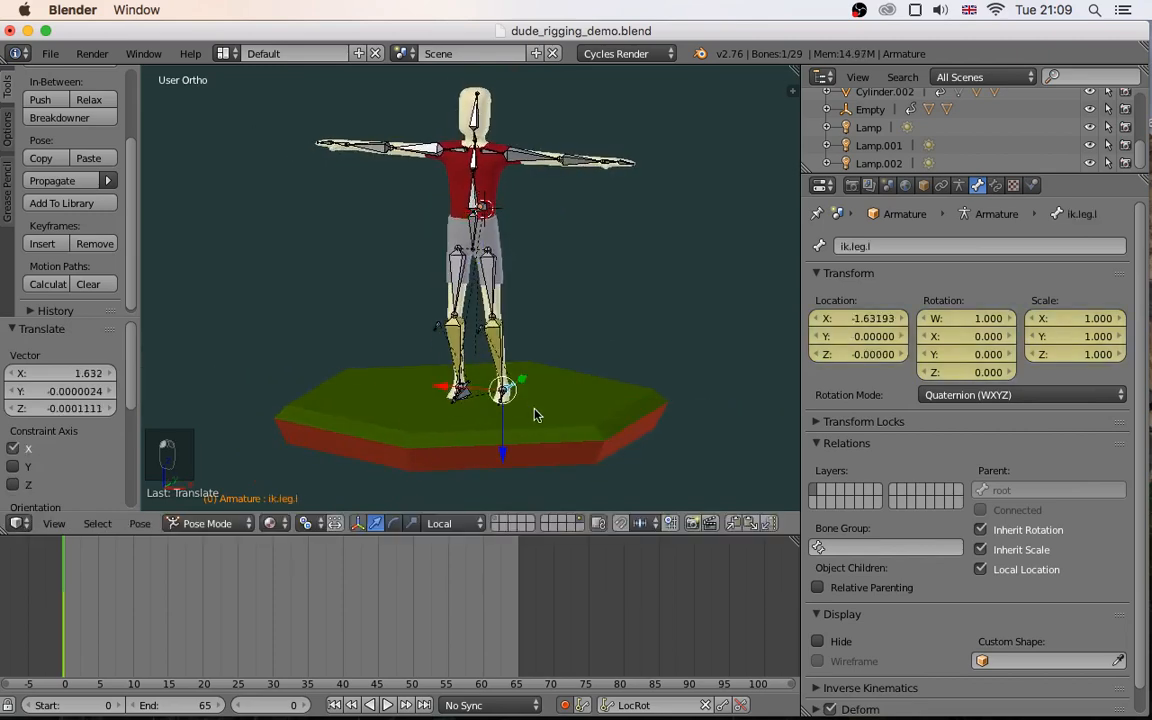
{"action": "middle_click_drag", "start_coordinate": [535, 412], "coordinate": [561, 411]}
{"action": "key", "text": "r"}
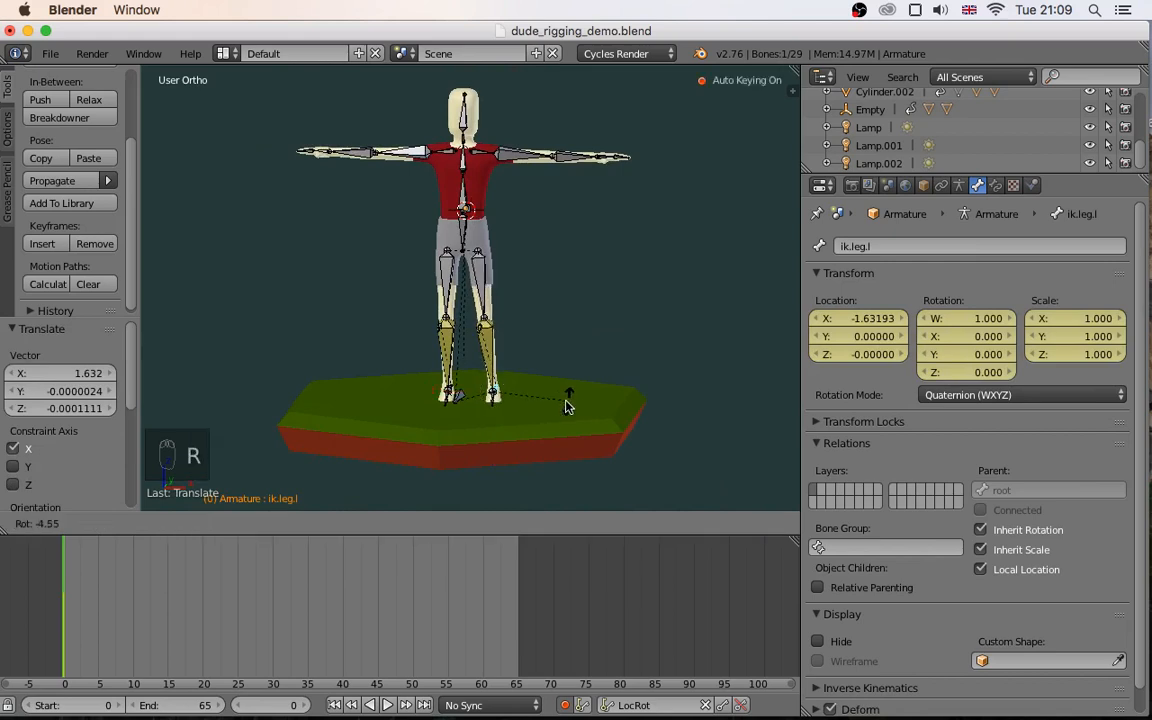
{"action": "left_click", "coordinate": [488, 370]}
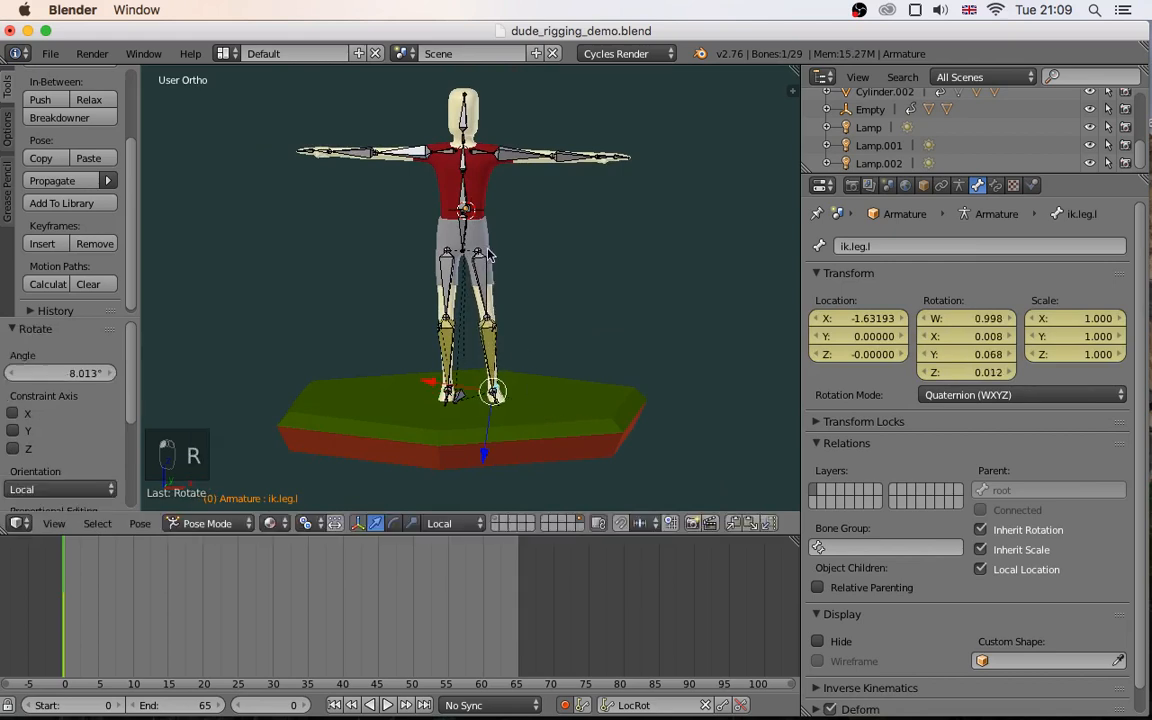
{"action": "middle_click_drag", "start_coordinate": [488, 370], "coordinate": [488, 328]}
{"action": "middle_click_drag", "start_coordinate": [505, 253], "coordinate": [483, 252]}
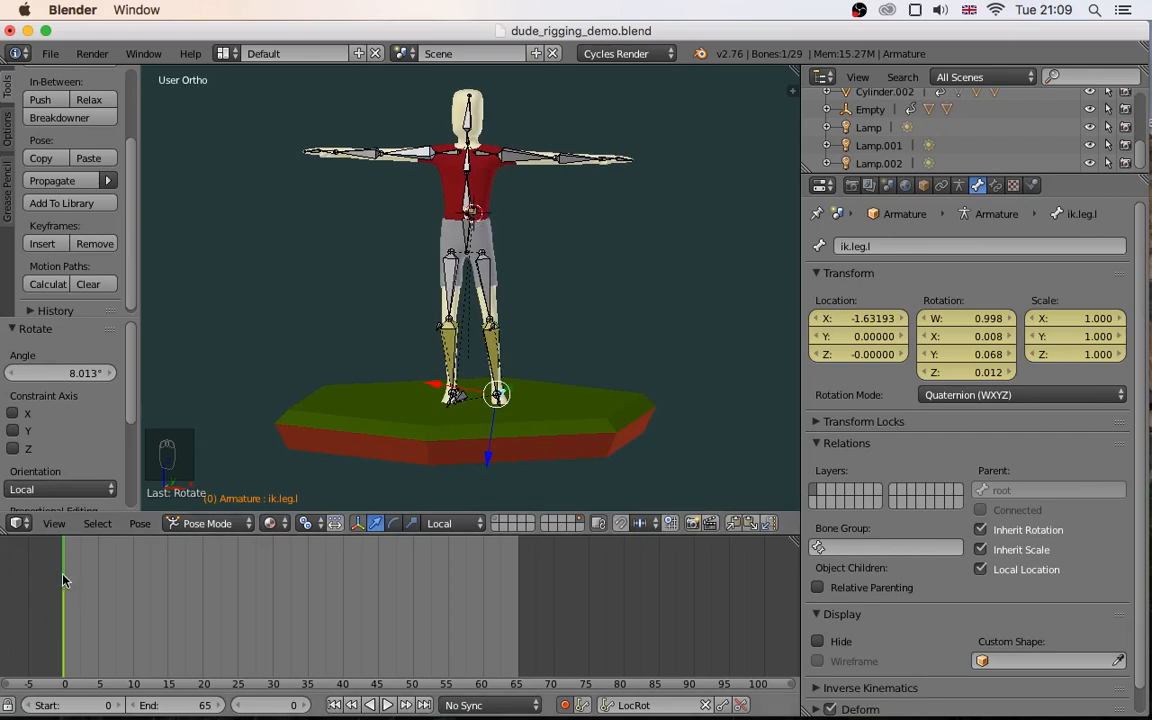
Set the current frame to 2 and switch the timeline editor to the Dope Sheet
{"action": "left_click_drag", "start_coordinate": [65, 578], "coordinate": [78, 582]}
{"action": "scroll", "coordinate": [45, 706], "scroll_direction": "up", "scroll_amount": 5}
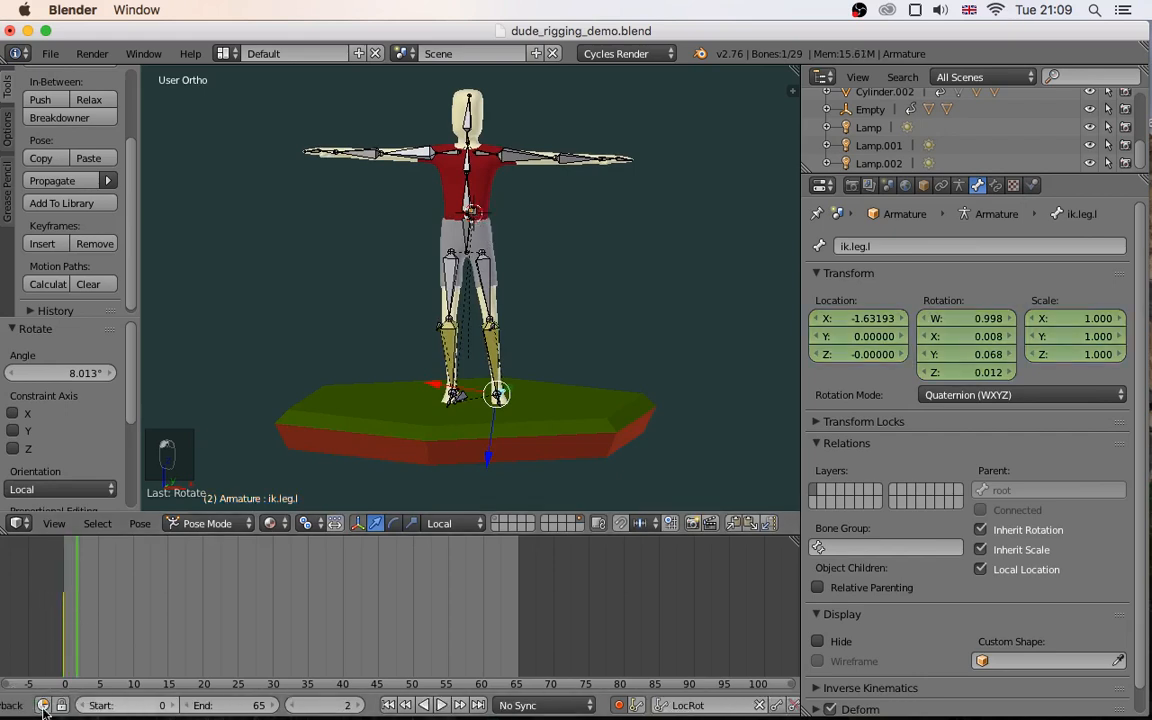
{"action": "scroll", "coordinate": [43, 708], "scroll_direction": "up", "scroll_amount": 4}
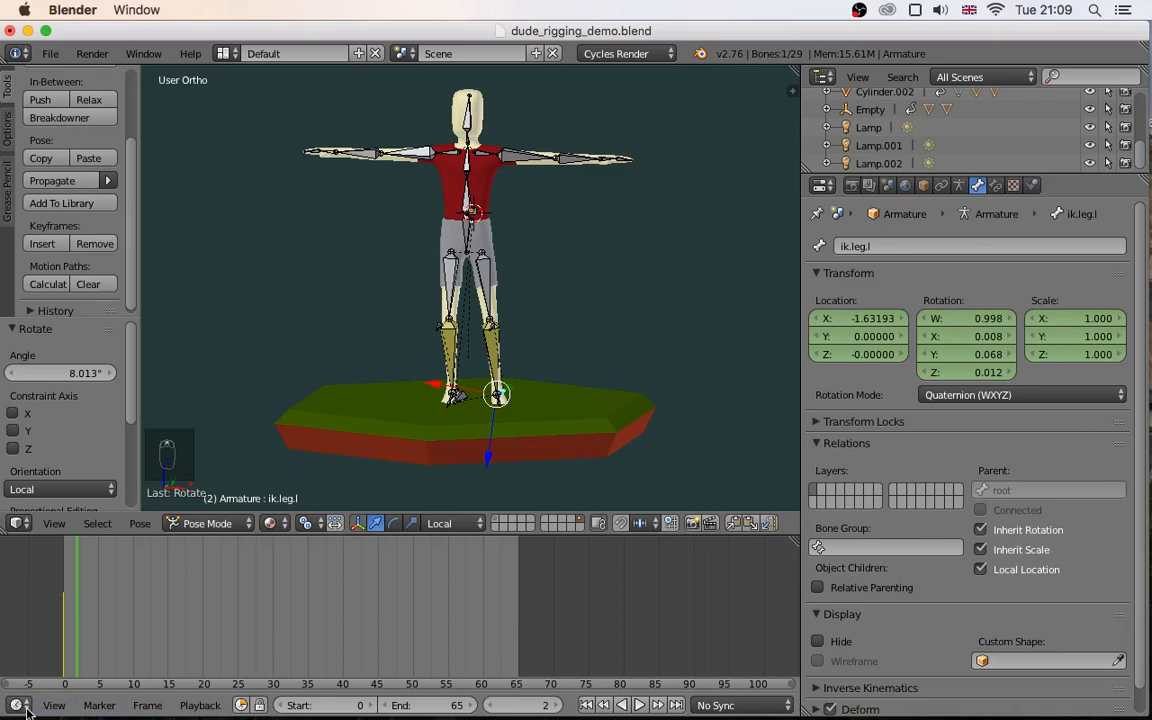
{"action": "left_click", "coordinate": [22, 706]}
{"action": "left_click", "coordinate": [57, 613]}
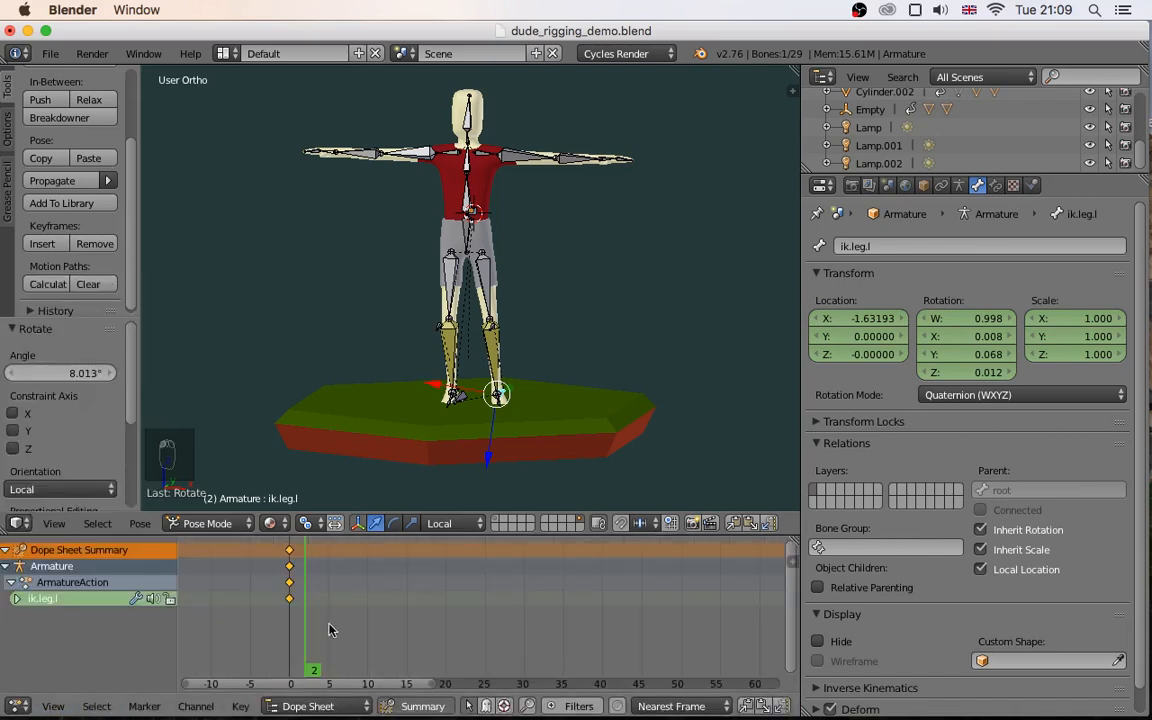
Try to shift the hip control bone by about -0.247 along X at frame 2
{"action": "right_click", "coordinate": [477, 212]}
{"action": "scroll", "coordinate": [509, 266], "scroll_direction": "down", "scroll_amount": 1}
{"action": "middle_click_drag", "start_coordinate": [509, 266], "coordinate": [531, 261]}
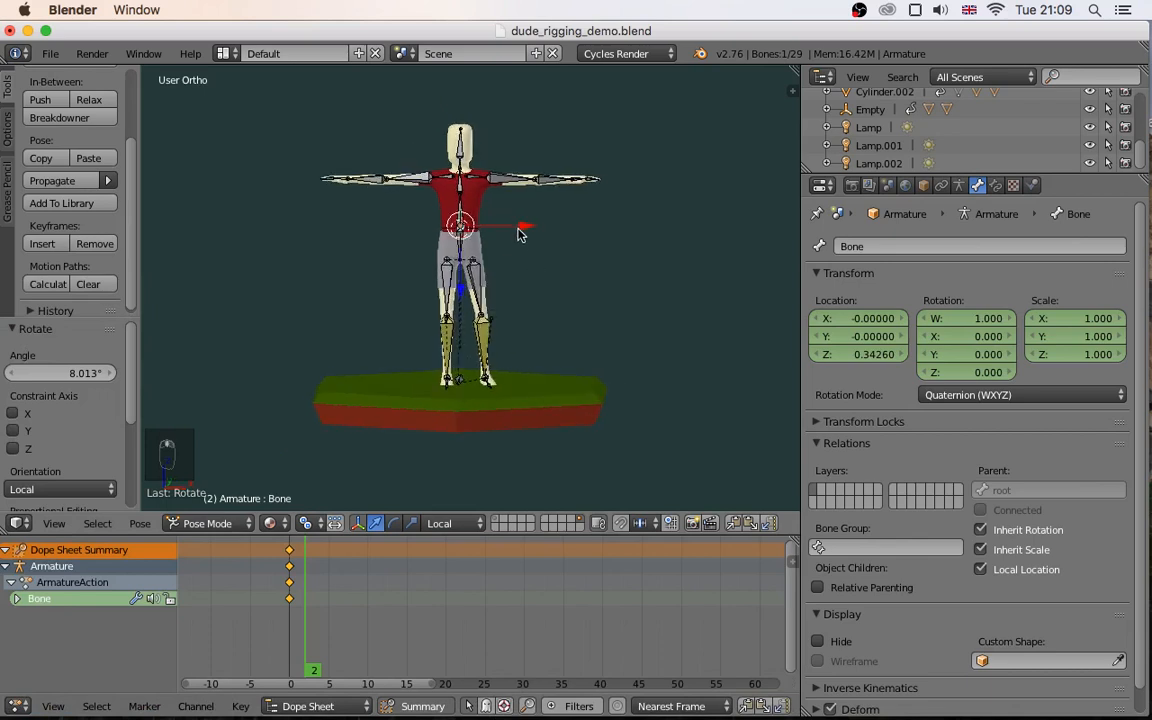
{"action": "left_click_drag", "start_coordinate": [521, 226], "coordinate": [519, 232]}
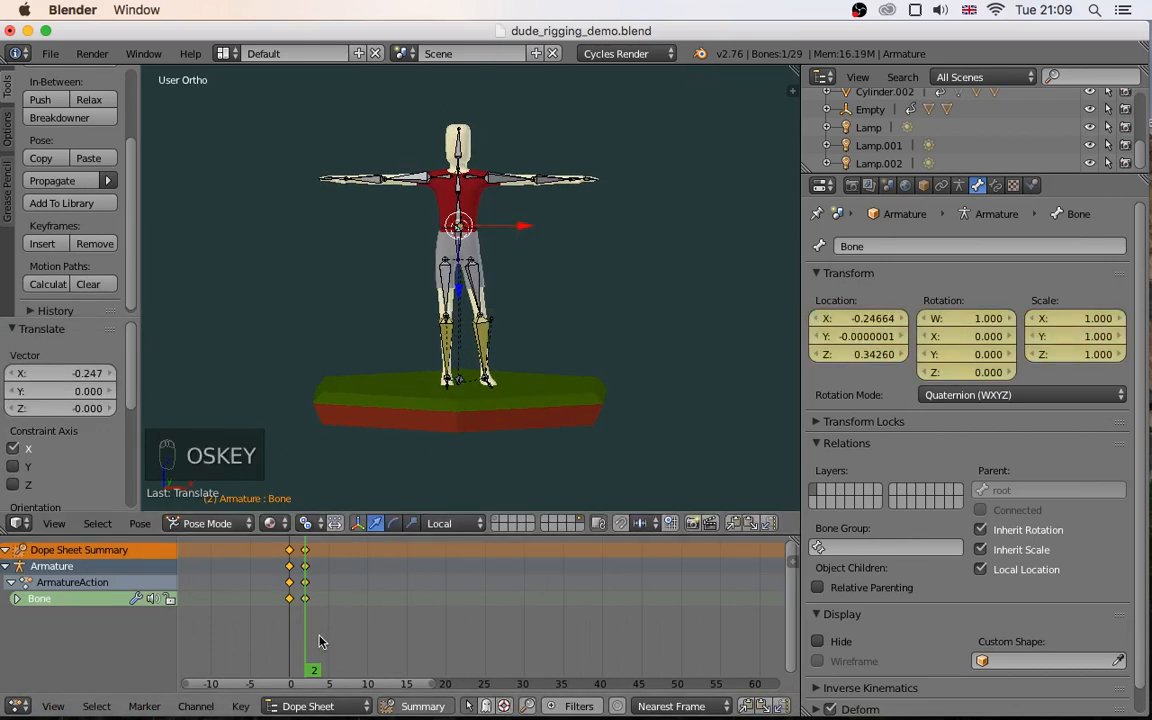
{"action": "key", "text": "super+z"}
{"action": "key", "text": "alt+z"}
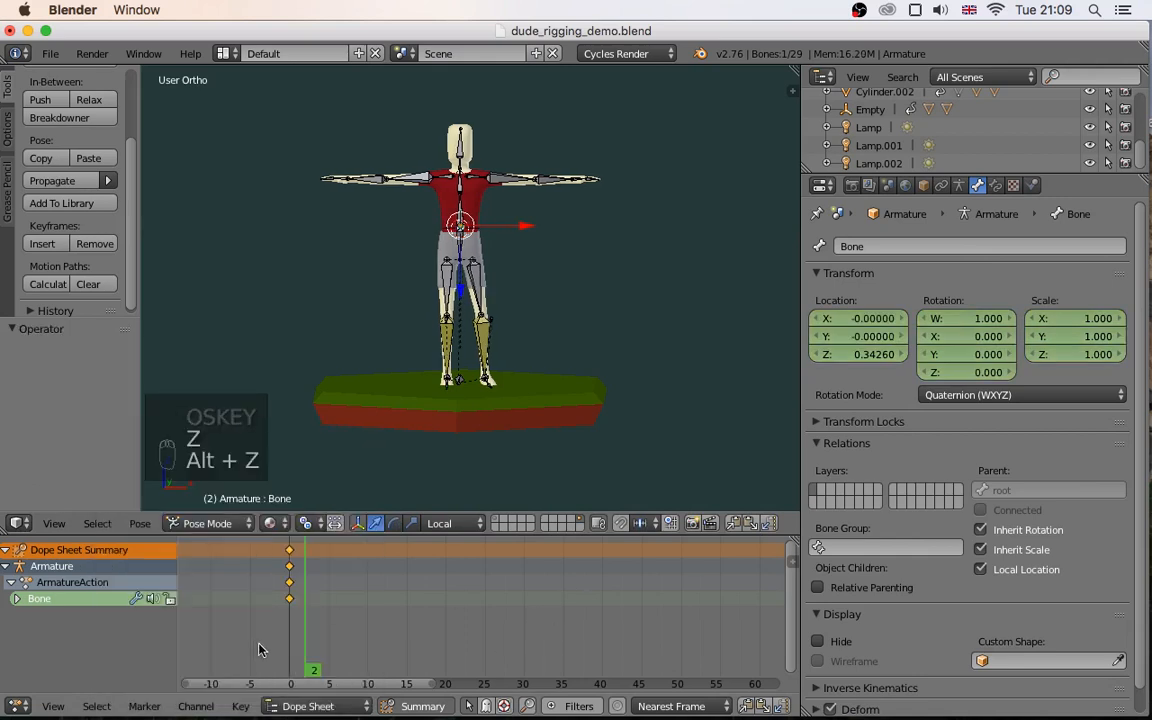
Return to frame 0 and shift the hip control bone by about -0.494 along X
{"action": "left_click", "coordinate": [293, 632]}
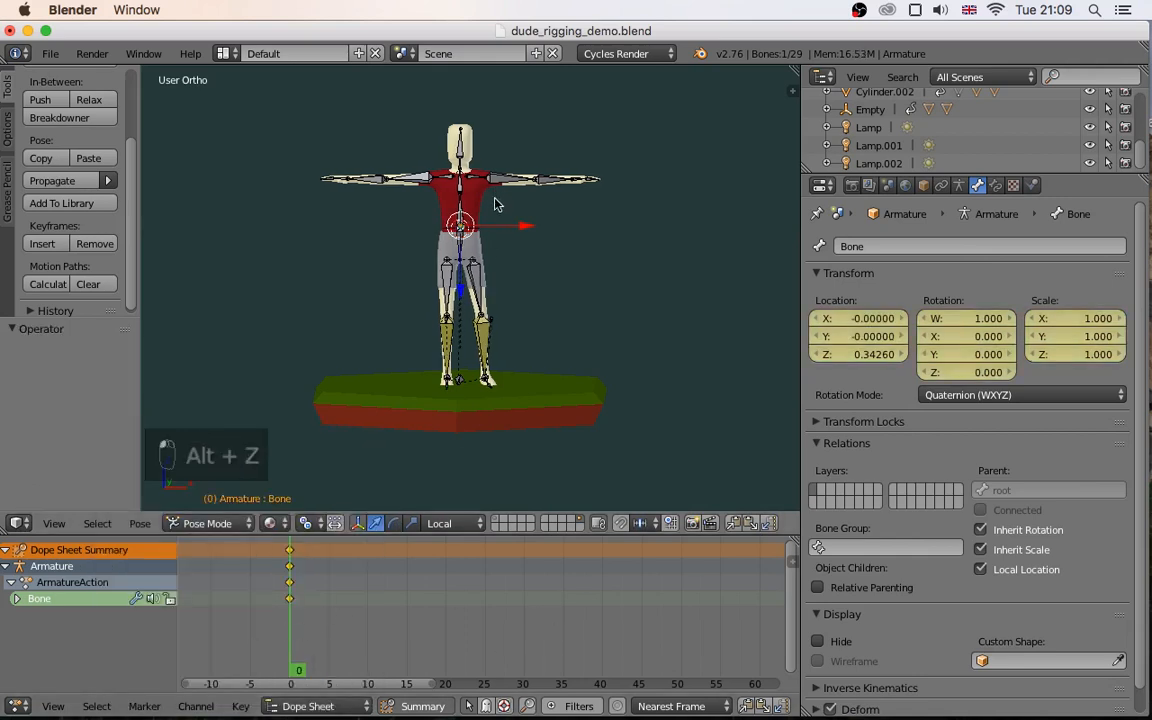
{"action": "left_click_drag", "start_coordinate": [510, 232], "coordinate": [506, 230]}
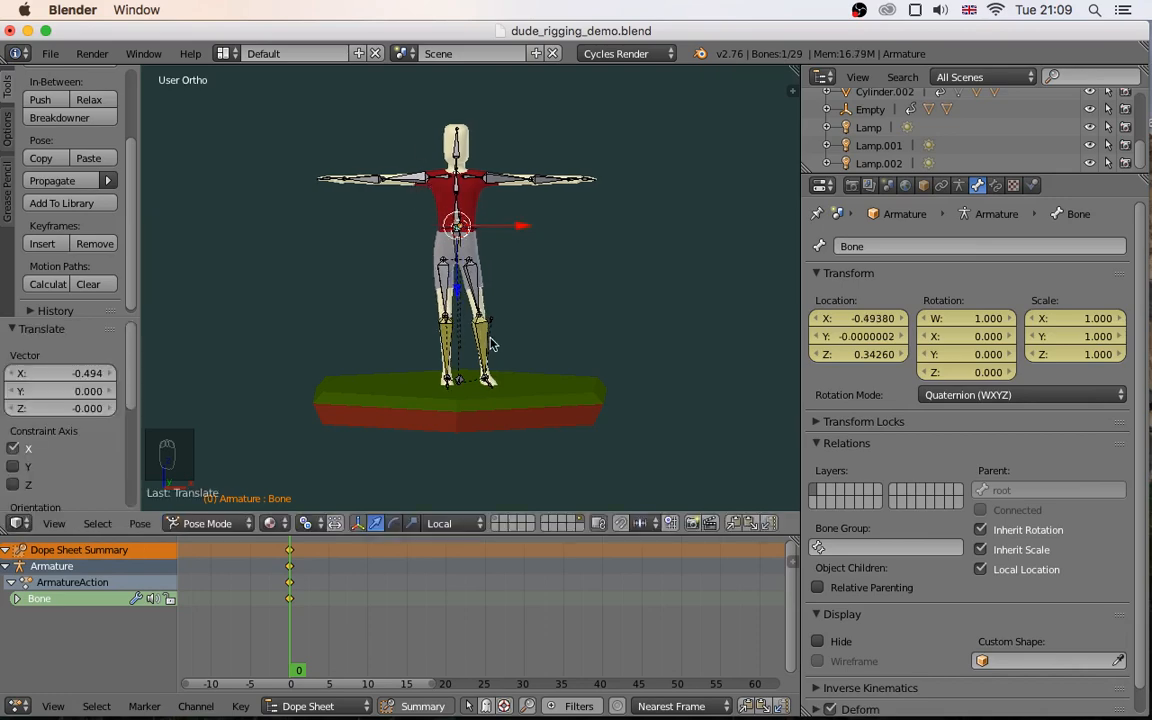
{"action": "mouse_move", "coordinate": [491, 342]}
{"action": "middle_mouse_down"}
{"action": "mouse_move", "coordinate": [283, 329]}
{"action": "mouse_move", "coordinate": [517, 342]}
{"action": "mouse_move", "coordinate": [506, 337]}
{"action": "middle_mouse_up"}
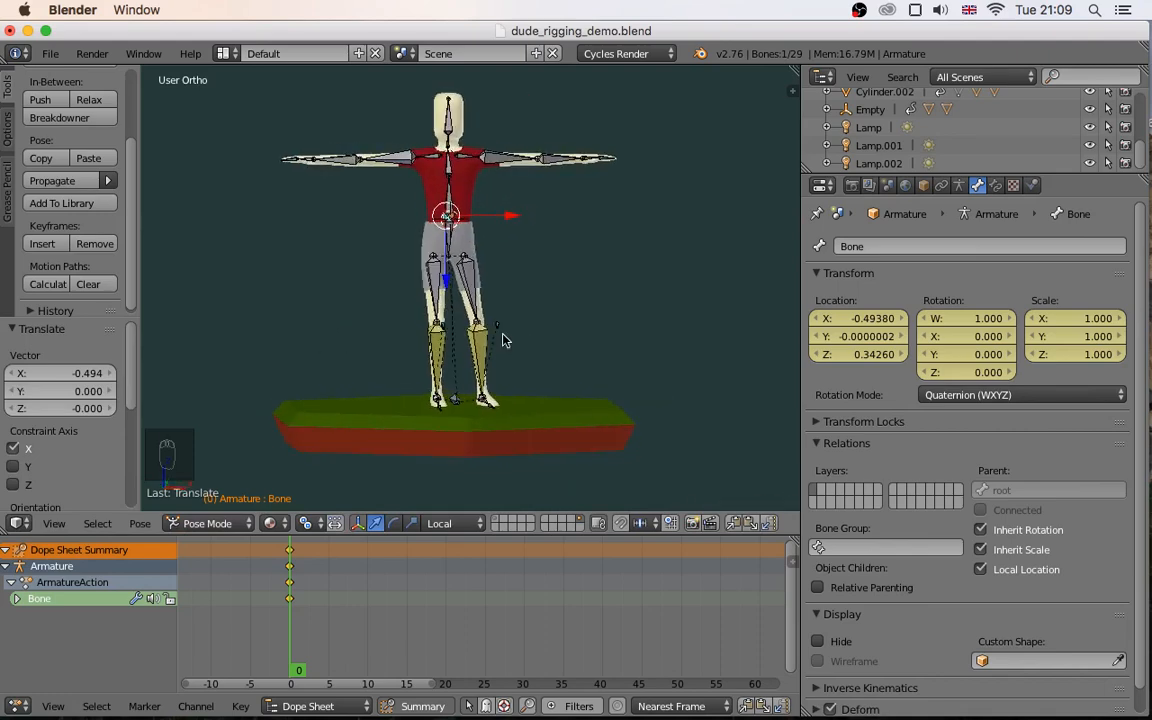
Rotate the lower spine bone by about -2.8° and turn the head bone about -47° around global Z
{"action": "right_click", "coordinate": [451, 205]}
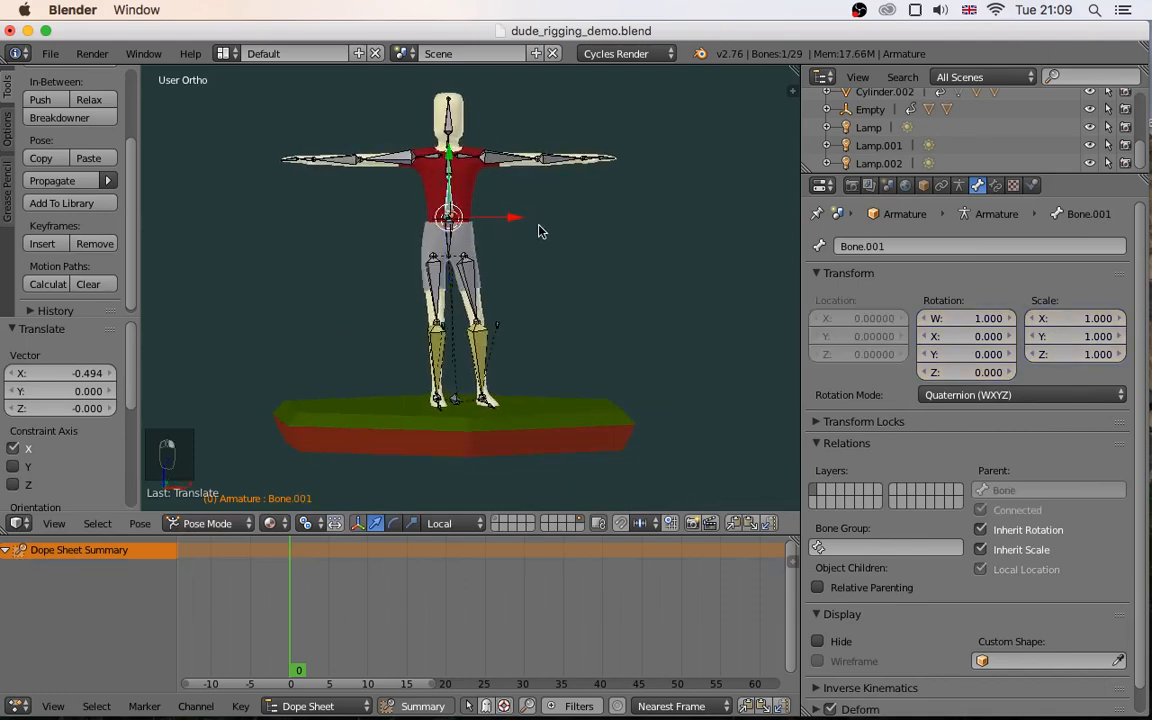
{"action": "key", "text": "r"}
{"action": "left_click", "coordinate": [538, 227]}
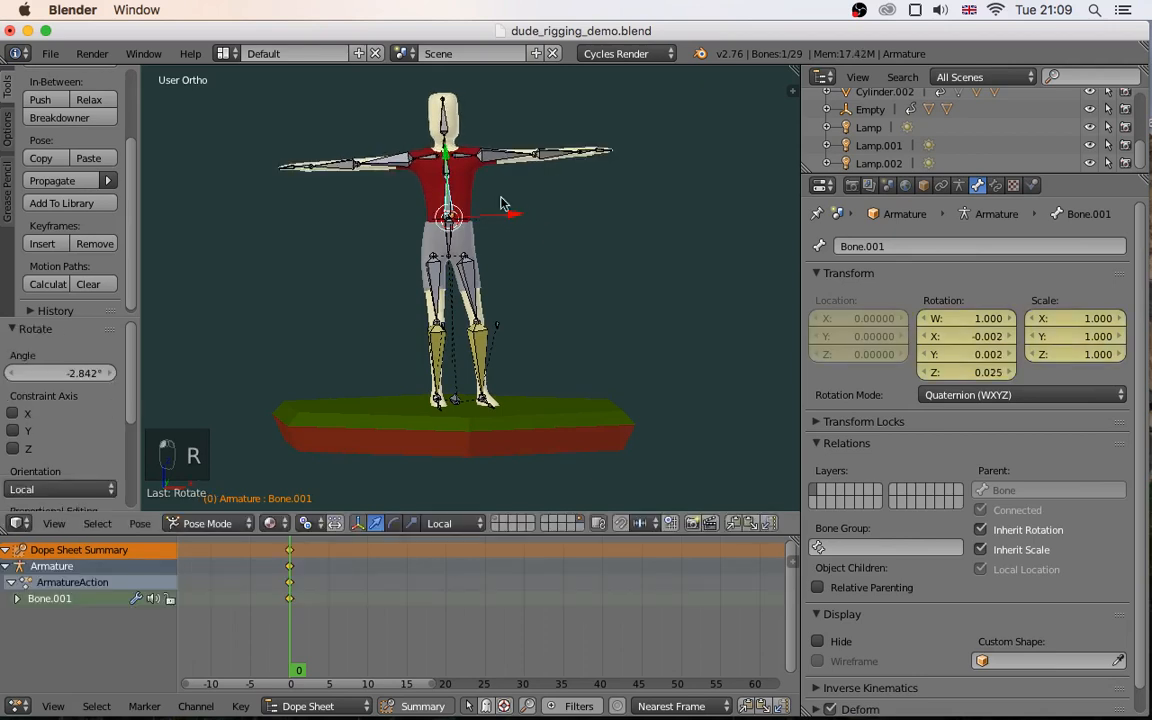
{"action": "right_click", "coordinate": [457, 133]}
{"action": "key", "text": "r"}
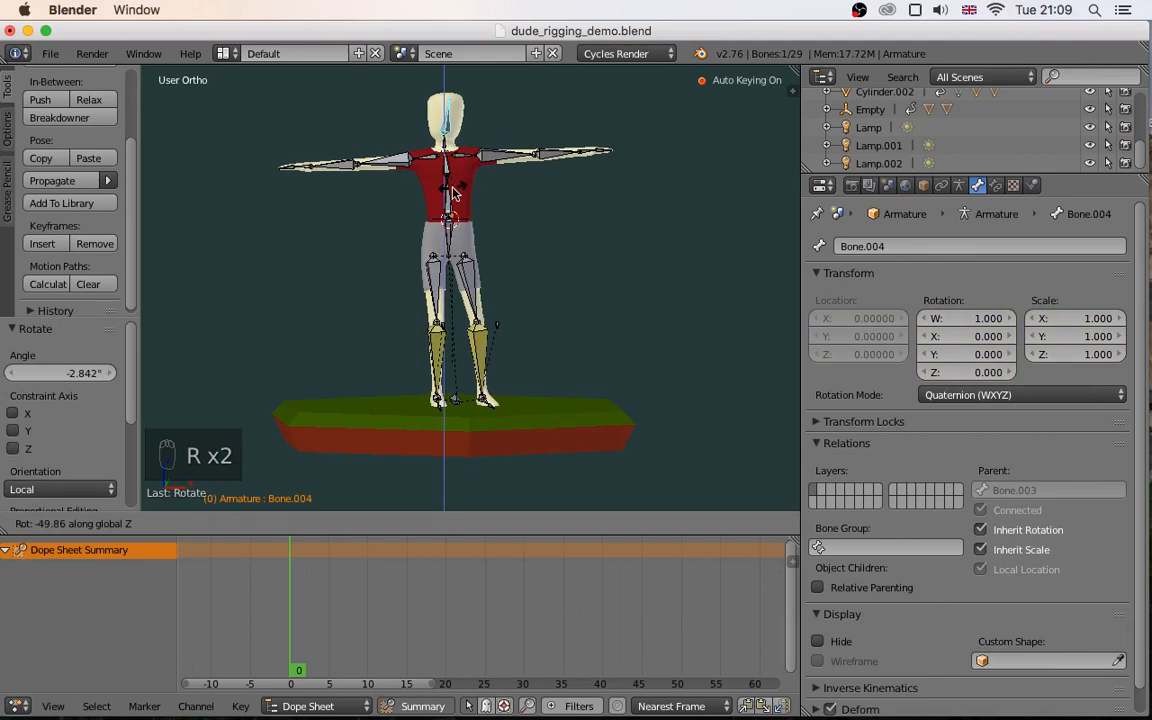
{"action": "left_click", "coordinate": [365, 170]}
Lower both arms from the T-pose at frame 0, rotating the right upper arm about -46.5° and the left about 57.2°
{"action": "right_click", "coordinate": [387, 166]}
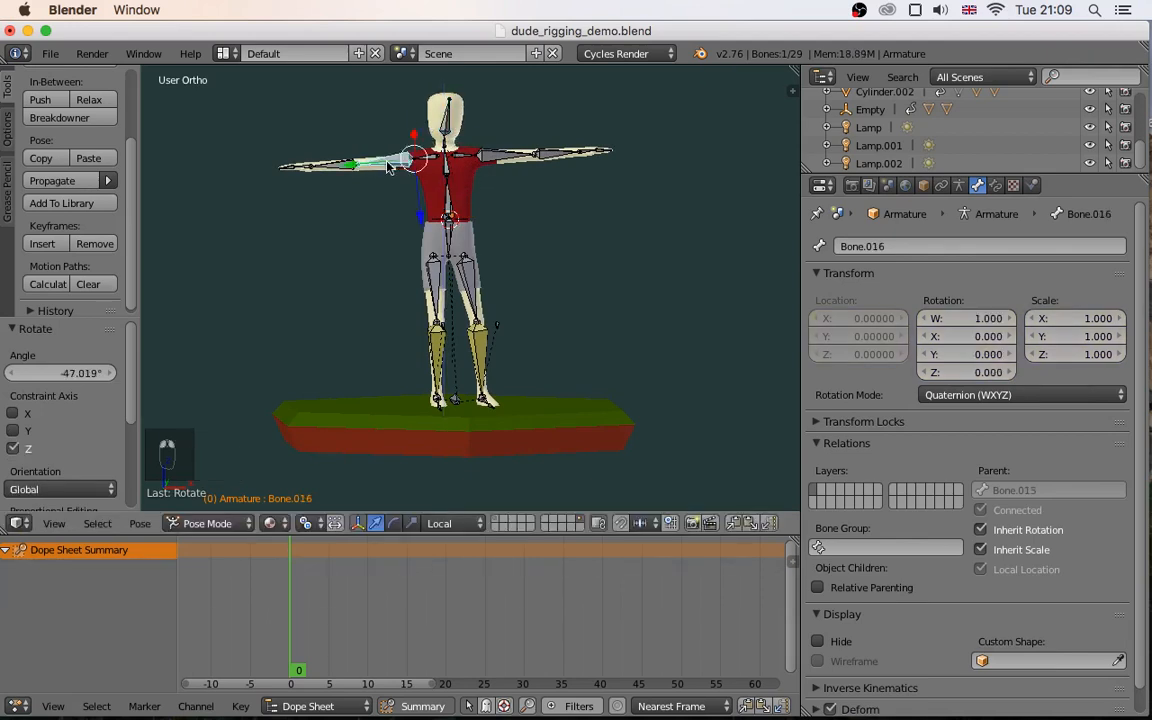
{"action": "key", "text": "r"}
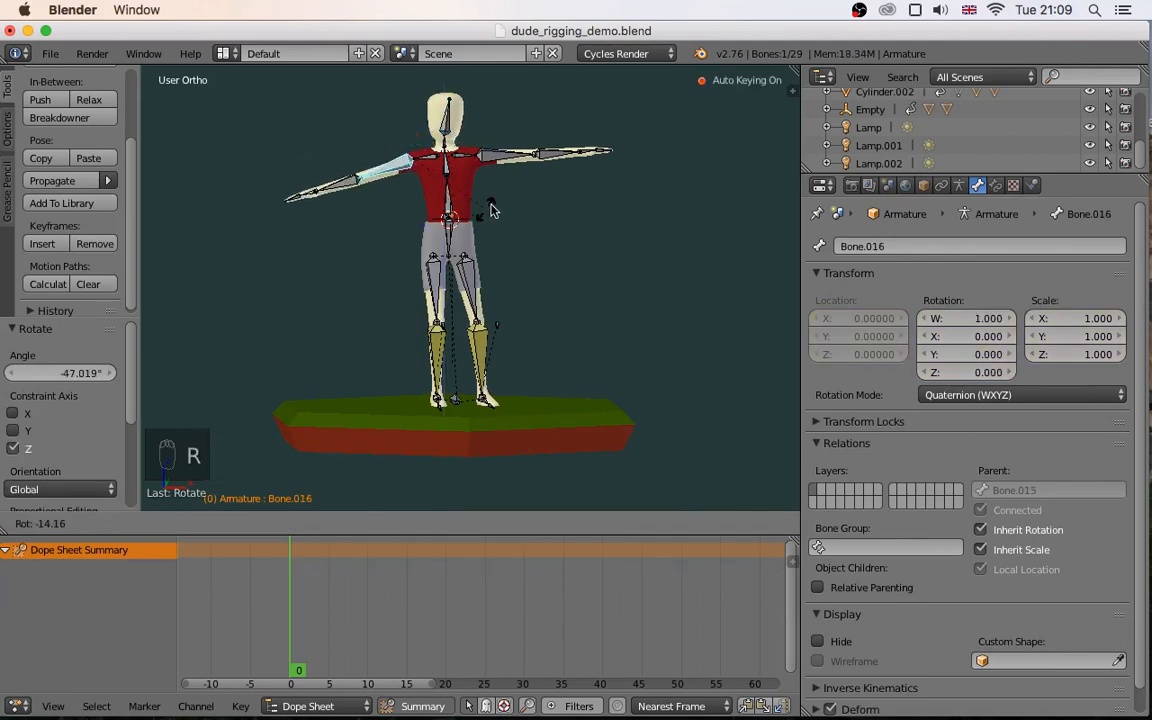
{"action": "left_click", "coordinate": [512, 169]}
{"action": "right_click", "coordinate": [508, 158]}
{"action": "key", "text": "r"}
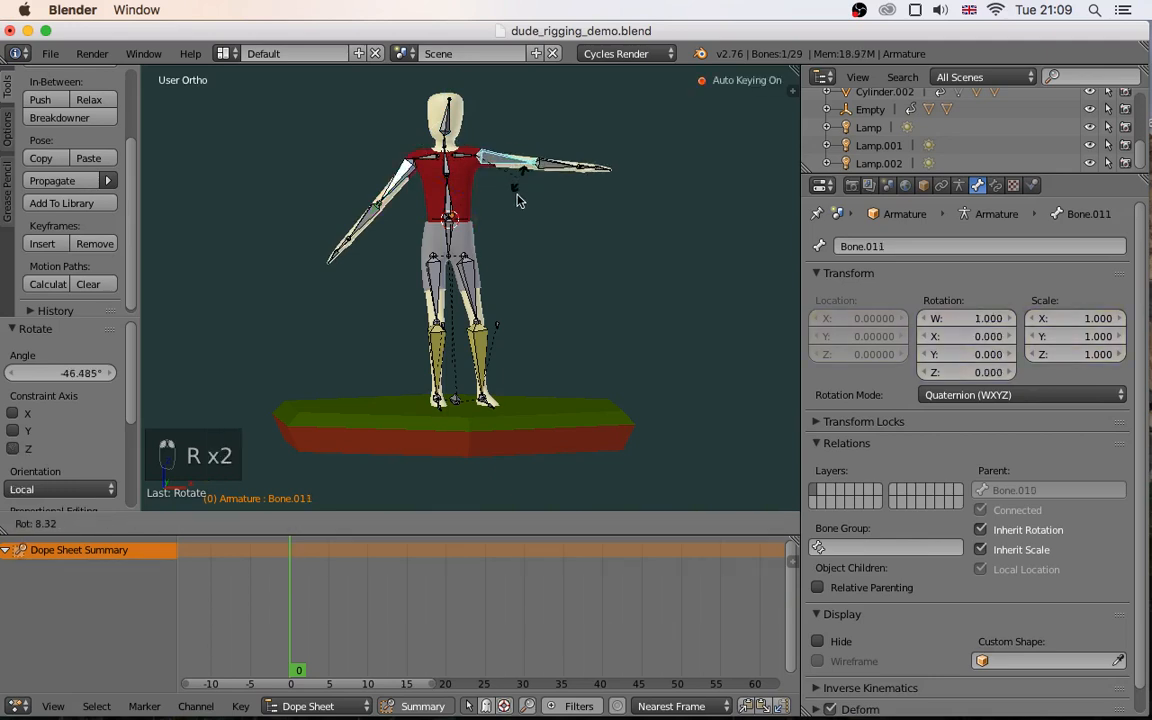
{"action": "left_click", "coordinate": [432, 215]}
Bend the character's right forearm about -27.9° and rotate its upper arm about -12° closer to the body
{"action": "right_click", "coordinate": [368, 226]}
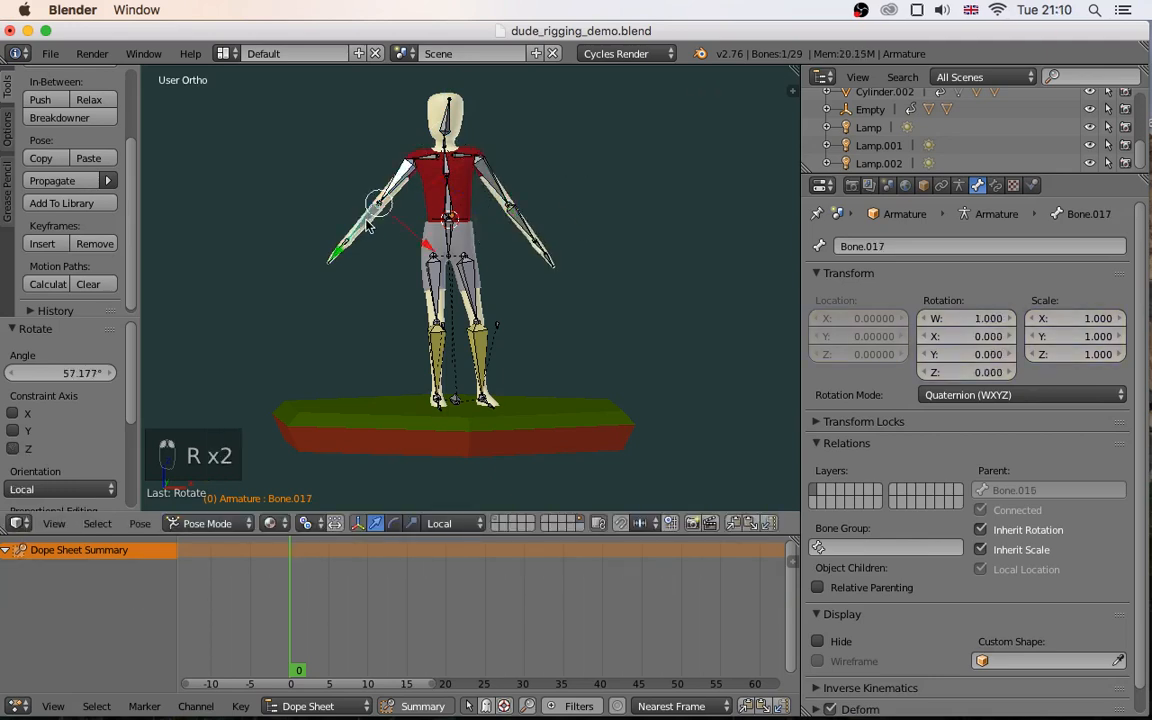
{"action": "key", "text": "r"}
{"action": "left_click", "coordinate": [376, 243]}
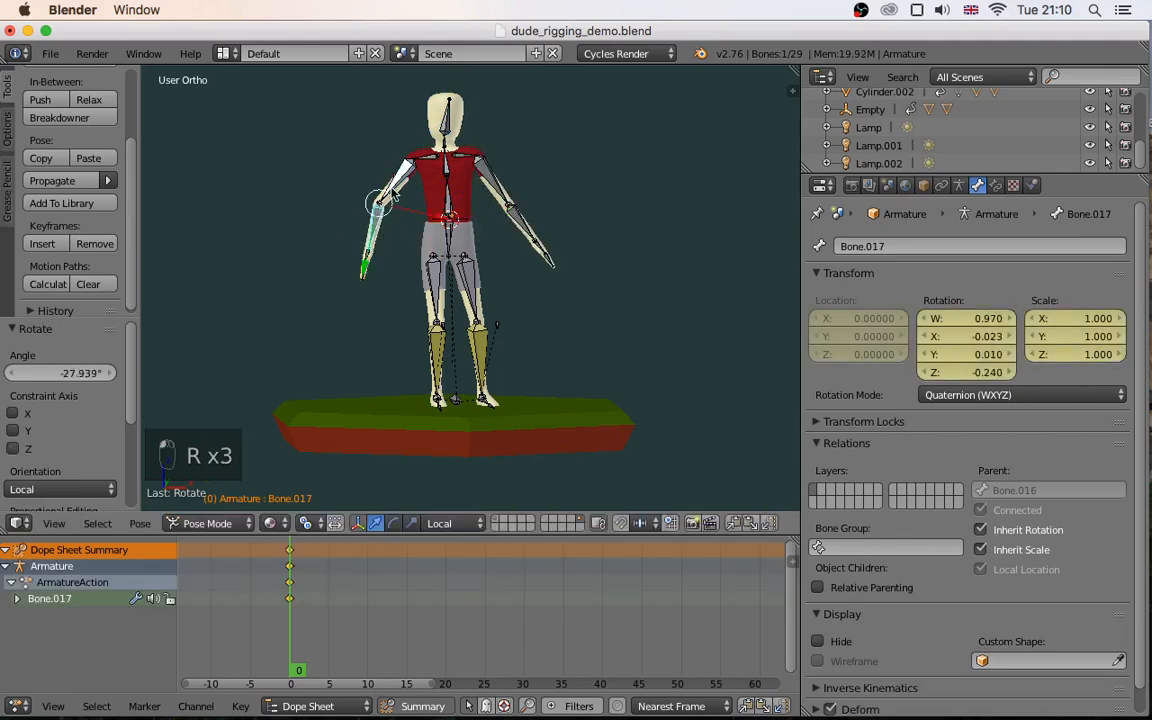
{"action": "right_click", "coordinate": [398, 178]}
{"action": "key", "text": "r"}
{"action": "left_click", "coordinate": [391, 175]}
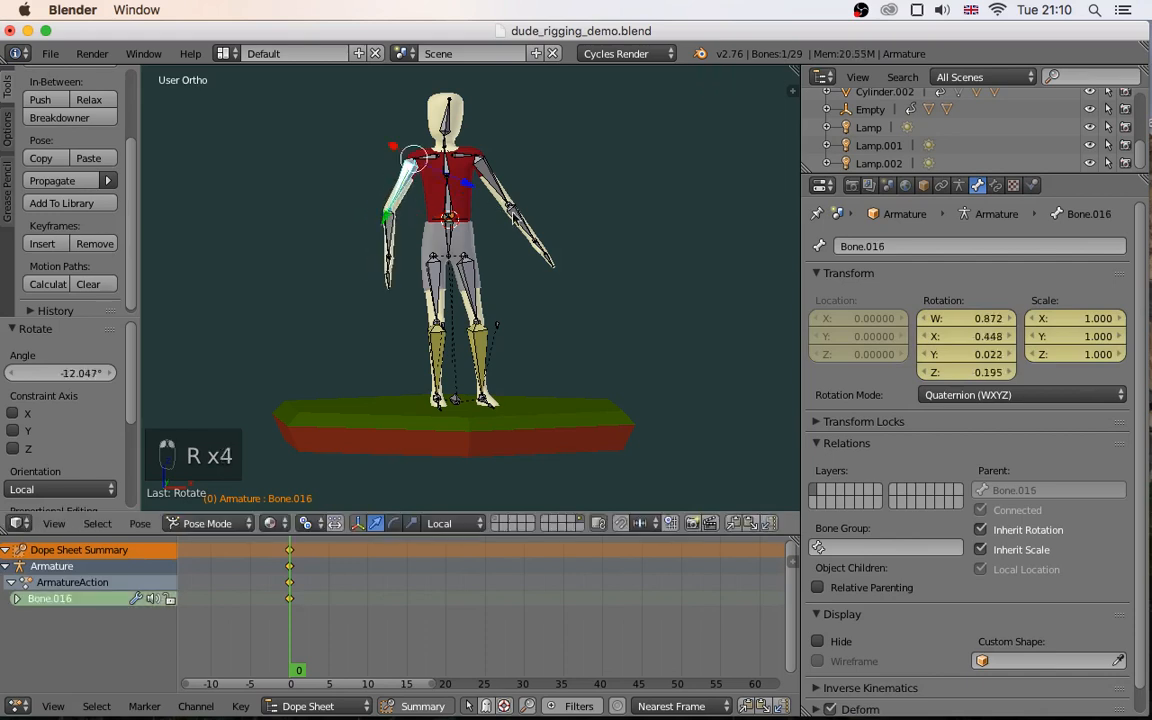
Bend the character's left forearm about 27.4° and rotate its upper arm about 1.9°
{"action": "right_click", "coordinate": [496, 192]}
{"action": "key", "text": "r"}
{"action": "left_click", "coordinate": [490, 190]}
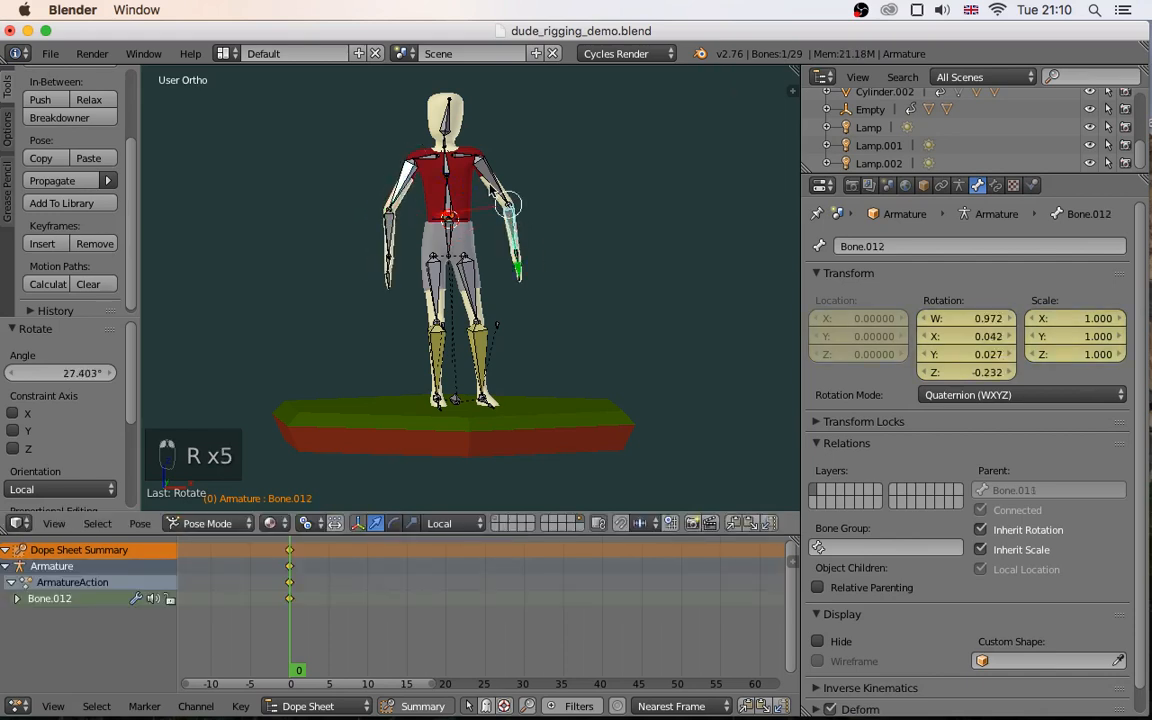
{"action": "key", "text": "r"}
{"action": "left_click", "coordinate": [488, 188]}
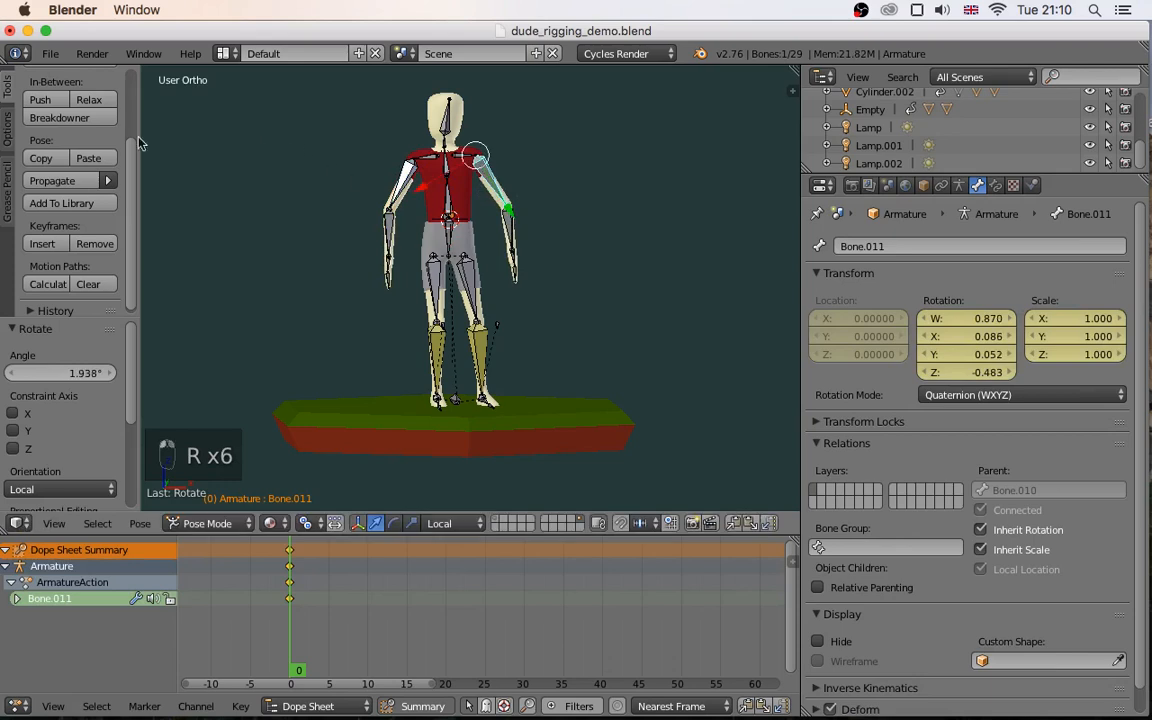
Enable Auto IK and move the right forearm bone about 1.532 in X, -0.183 in Y and -1.025 in Z
{"action": "scroll", "coordinate": [122, 95], "scroll_direction": "up", "scroll_amount": 5}
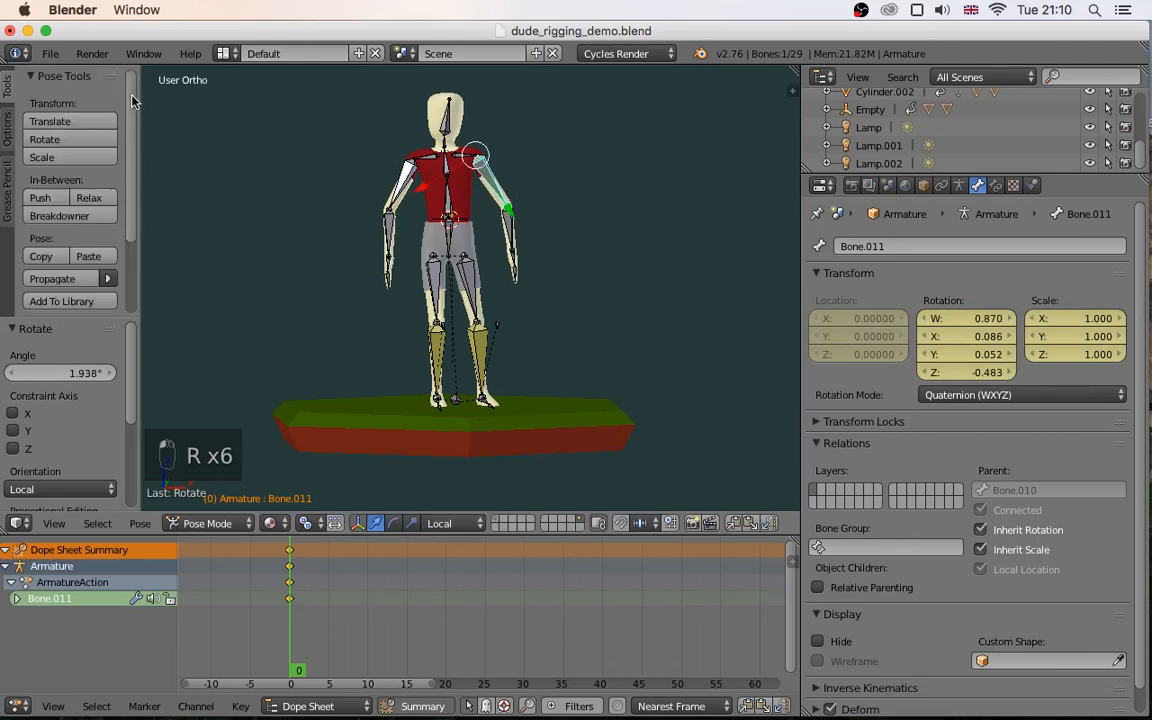
{"action": "left_click", "coordinate": [8, 126]}
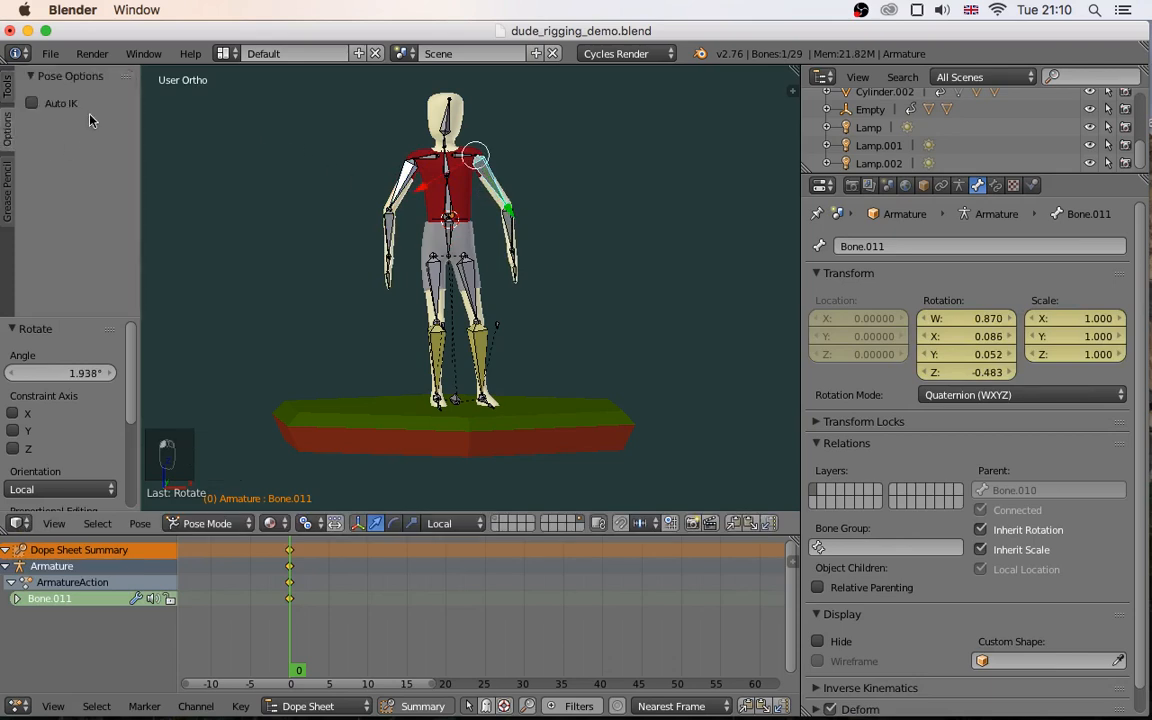
{"action": "left_click", "coordinate": [33, 104]}
{"action": "right_click", "coordinate": [392, 260]}
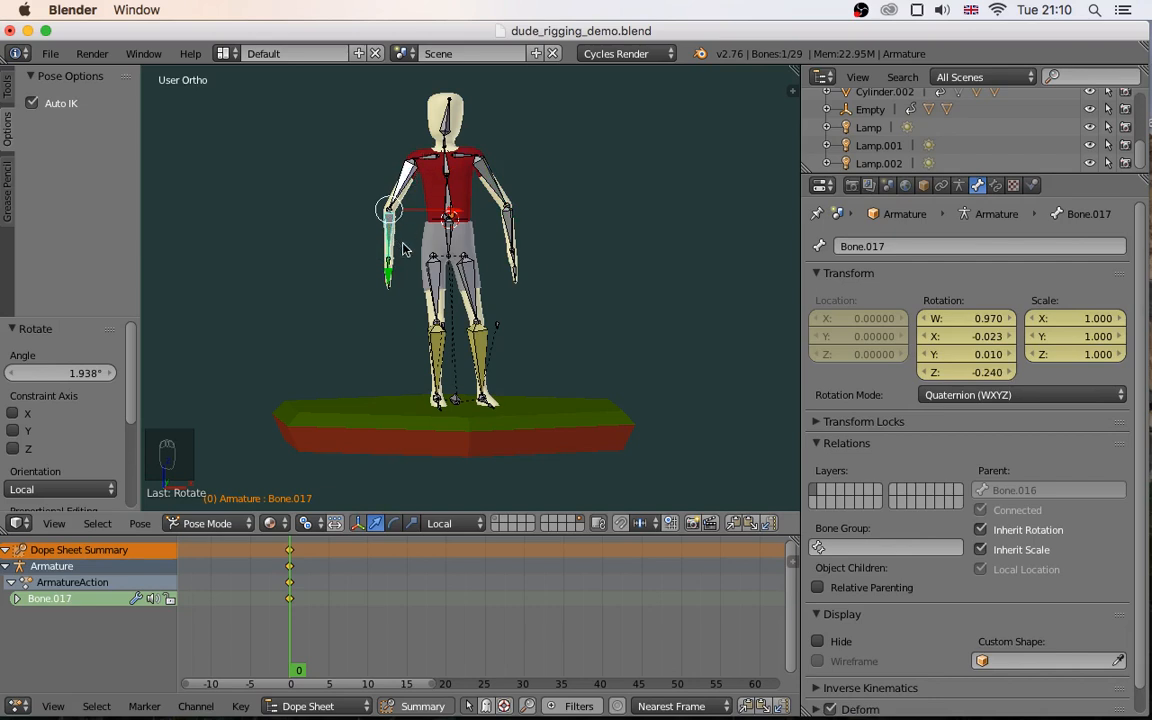
{"action": "key", "text": "g"}
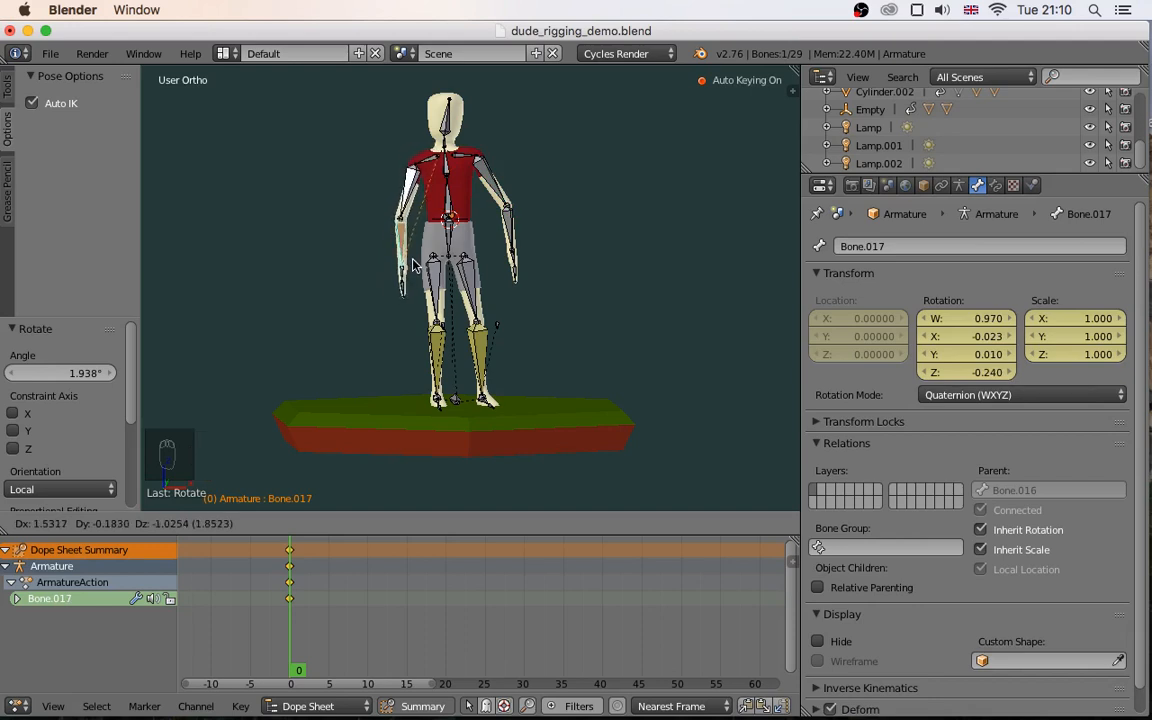
{"action": "left_click", "coordinate": [428, 259]}
Move the left upper arm bone about -0.103 in Z and the left forearm bone about -0.717 in X using Auto IK
{"action": "right_click", "coordinate": [486, 180]}
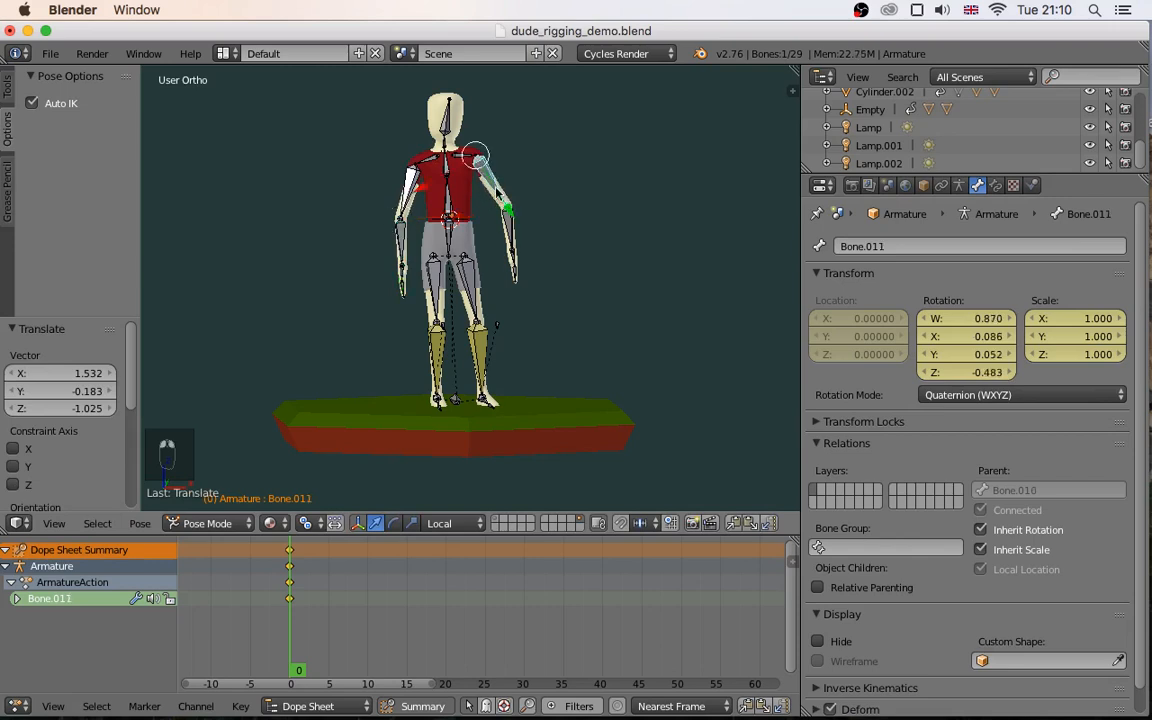
{"action": "key", "text": "g"}
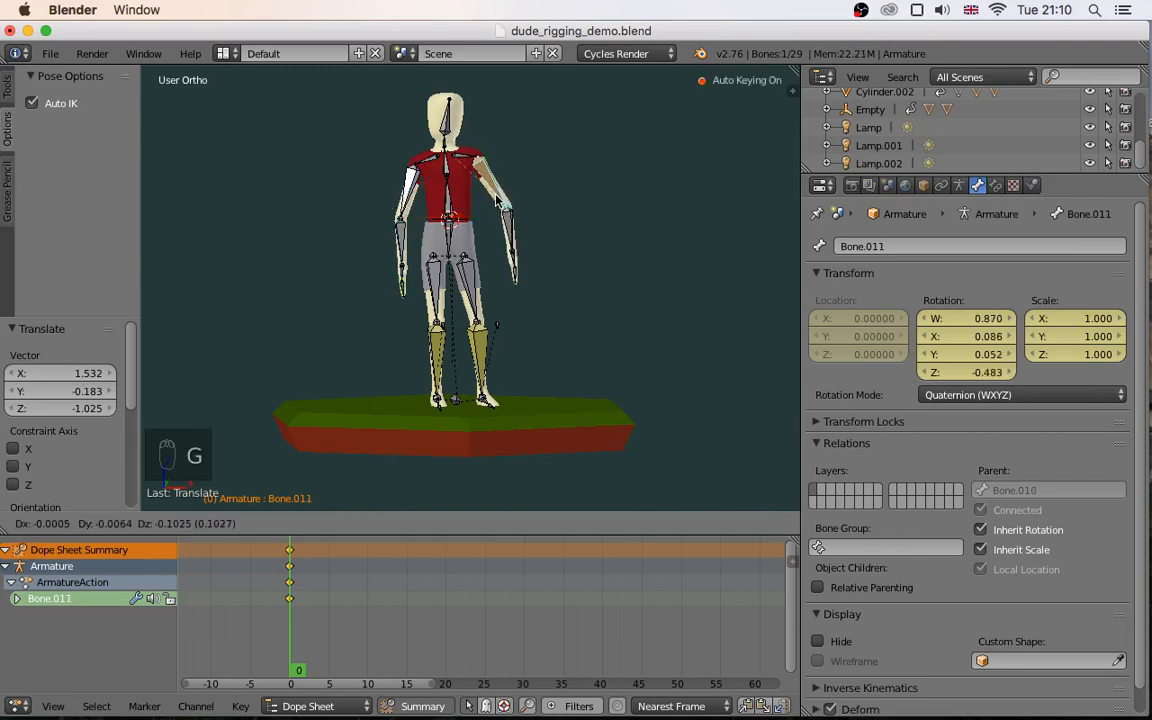
{"action": "left_click", "coordinate": [504, 228]}
{"action": "right_click", "coordinate": [506, 228]}
{"action": "key", "text": "g"}
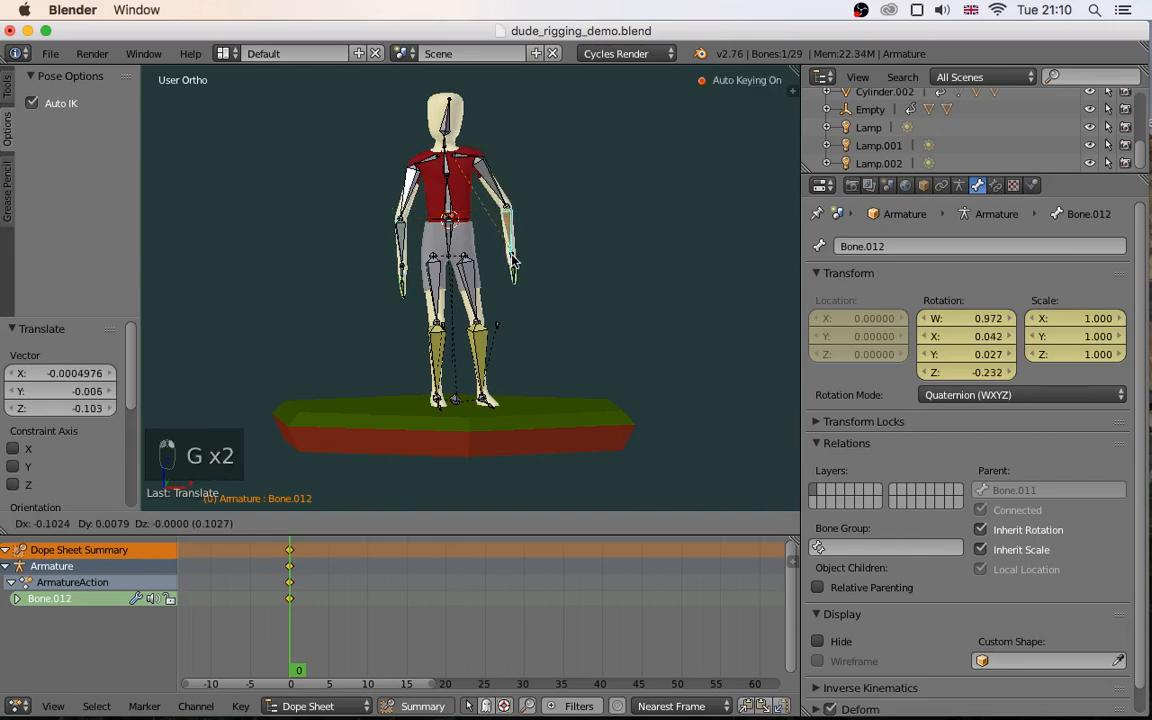
{"action": "left_click", "coordinate": [567, 281]}
Turn off Auto IK and swing the left forearm bone by about 0.514
{"action": "middle_click_drag", "start_coordinate": [567, 281], "coordinate": [500, 260]}
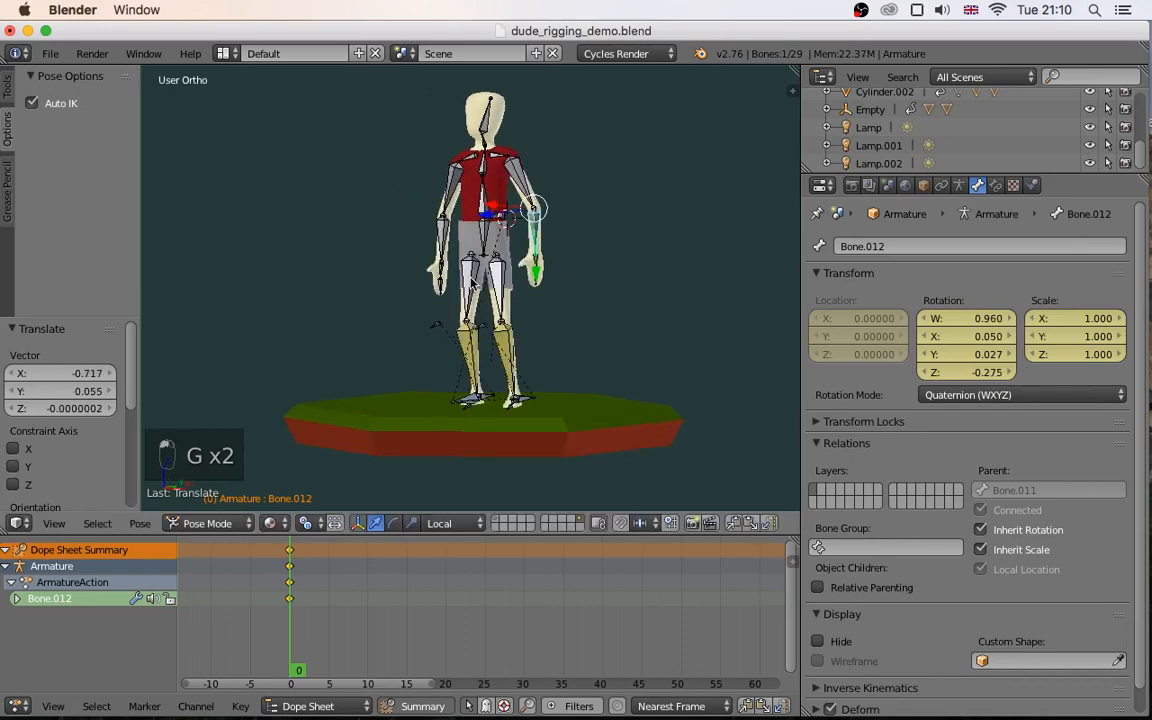
{"action": "left_click", "coordinate": [53, 104]}
{"action": "middle_click_drag", "start_coordinate": [567, 271], "coordinate": [530, 231]}
{"action": "key", "text": "g"}
{"action": "left_click", "coordinate": [513, 274]}
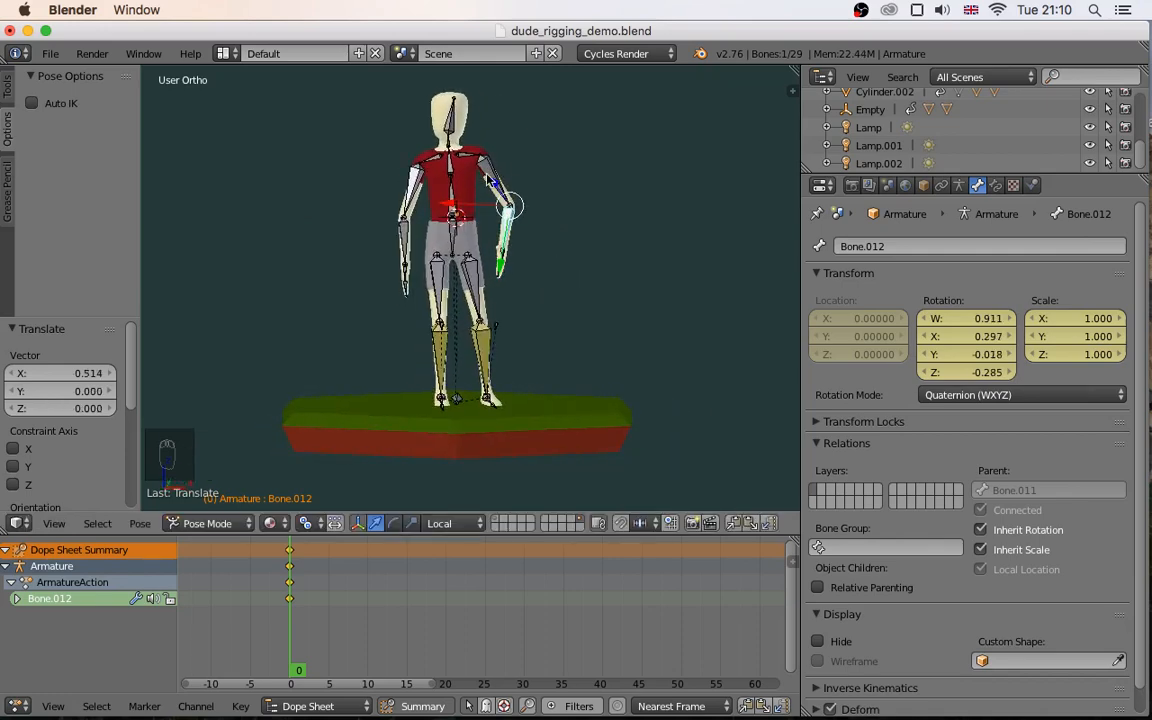
Fine-tune the left arm's resting pose with small swings of about 0.053 and -0.139
{"action": "key", "text": "g"}
{"action": "left_click", "coordinate": [532, 237]}
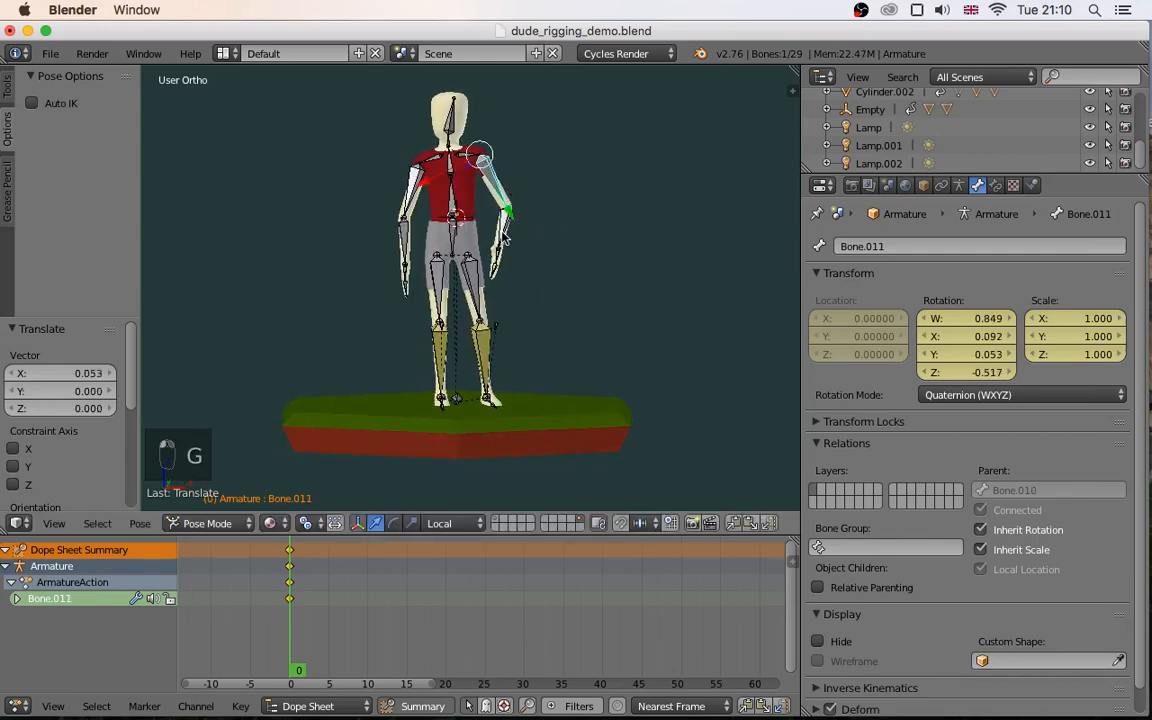
{"action": "right_click", "coordinate": [507, 238]}
{"action": "key", "text": "g"}
{"action": "left_click", "coordinate": [509, 234]}
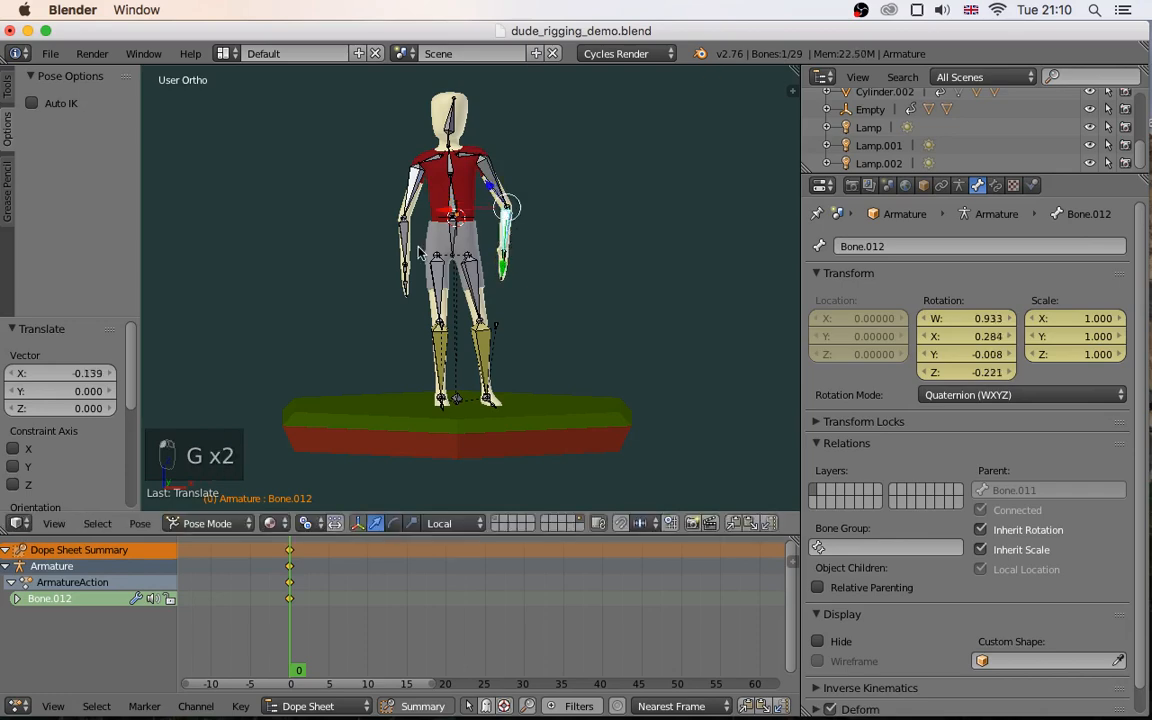
Show the keyframe channels of all bones in the Dope Sheet instead of only the selected ones, and review the list
{"action": "middle_click_drag", "start_coordinate": [543, 261], "coordinate": [484, 248]}
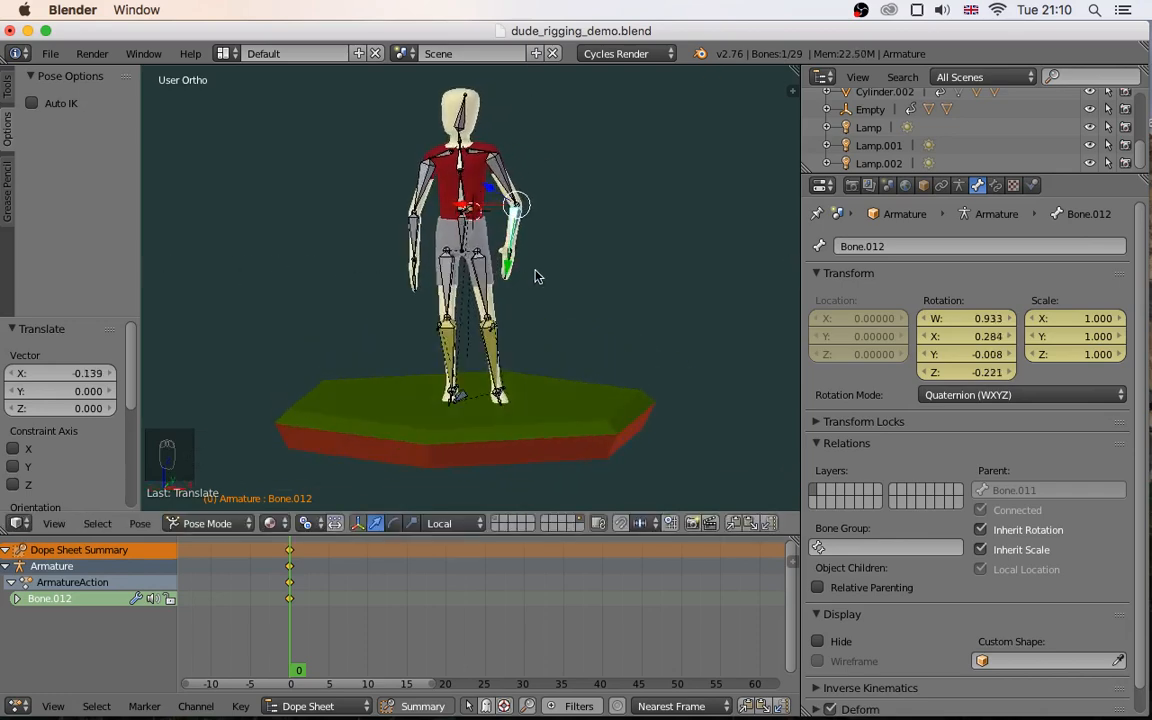
{"action": "key", "text": "KP_1"}
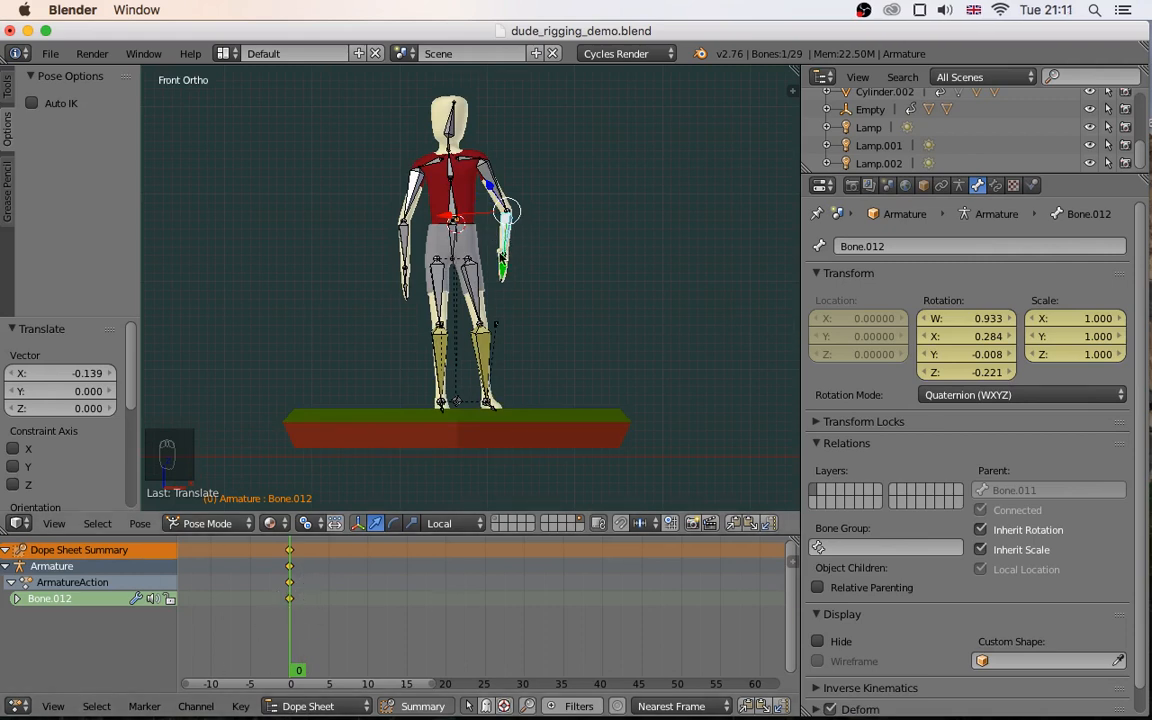
{"action": "left_click", "coordinate": [472, 706]}
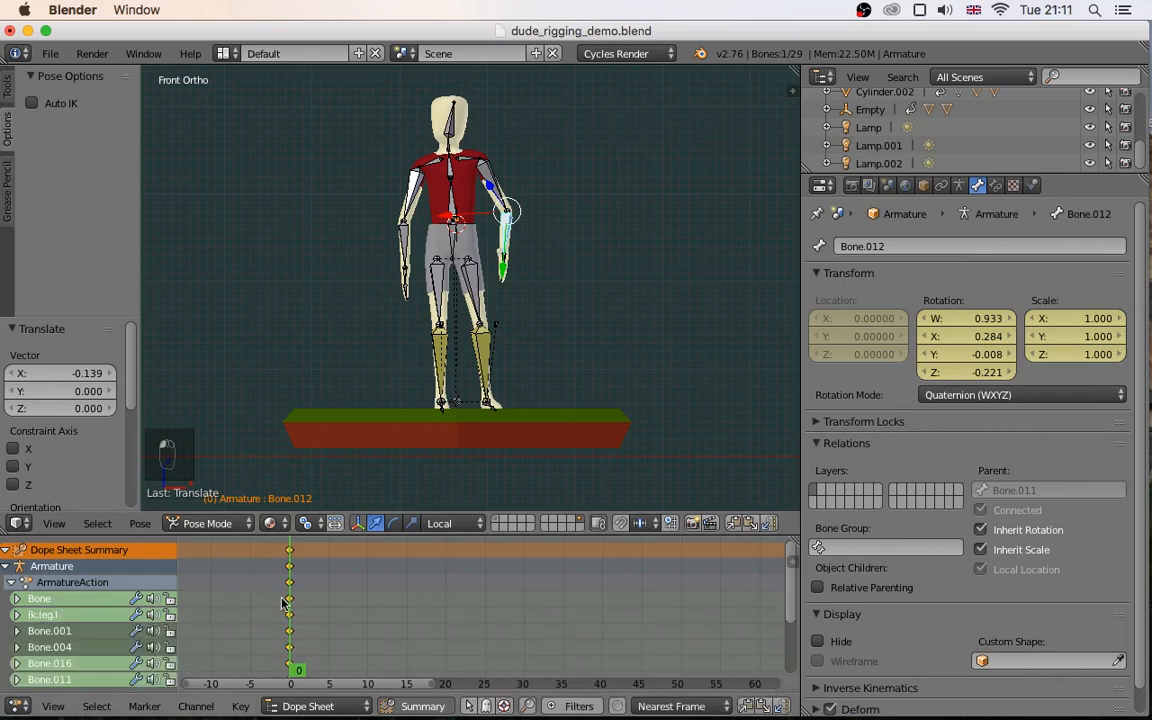
{"action": "scroll", "coordinate": [780, 645], "scroll_direction": "down", "scroll_amount": 3}
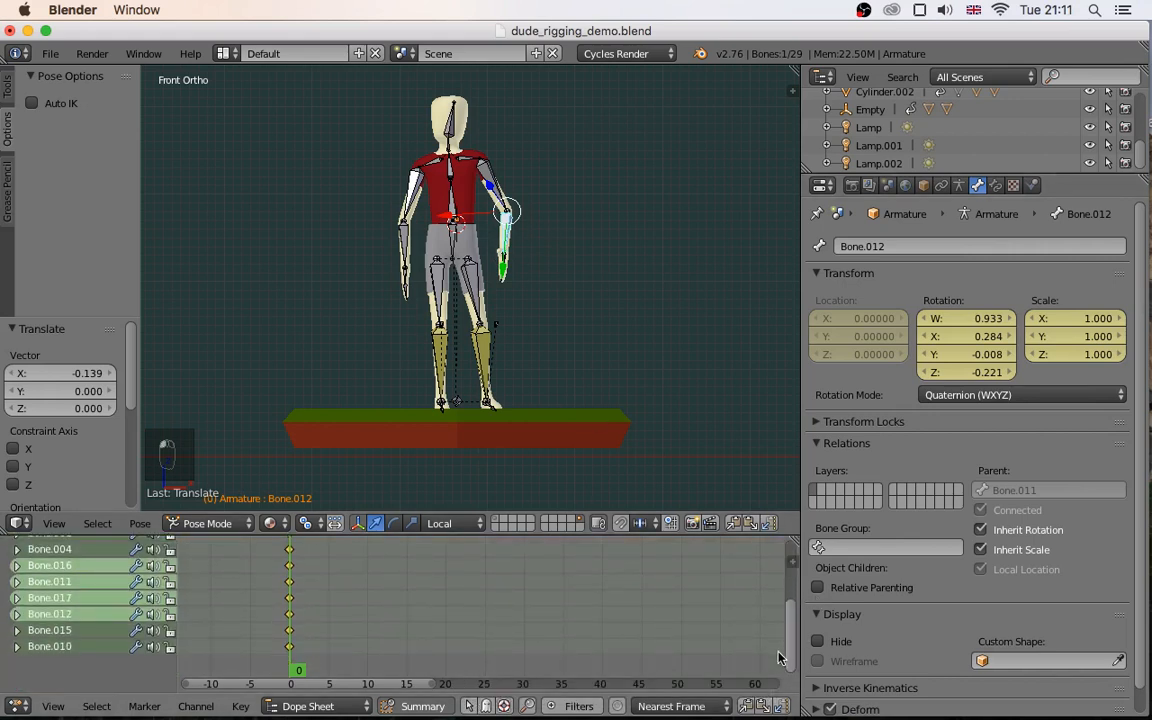
{"action": "scroll", "coordinate": [785, 625], "scroll_direction": "up", "scroll_amount": 4}
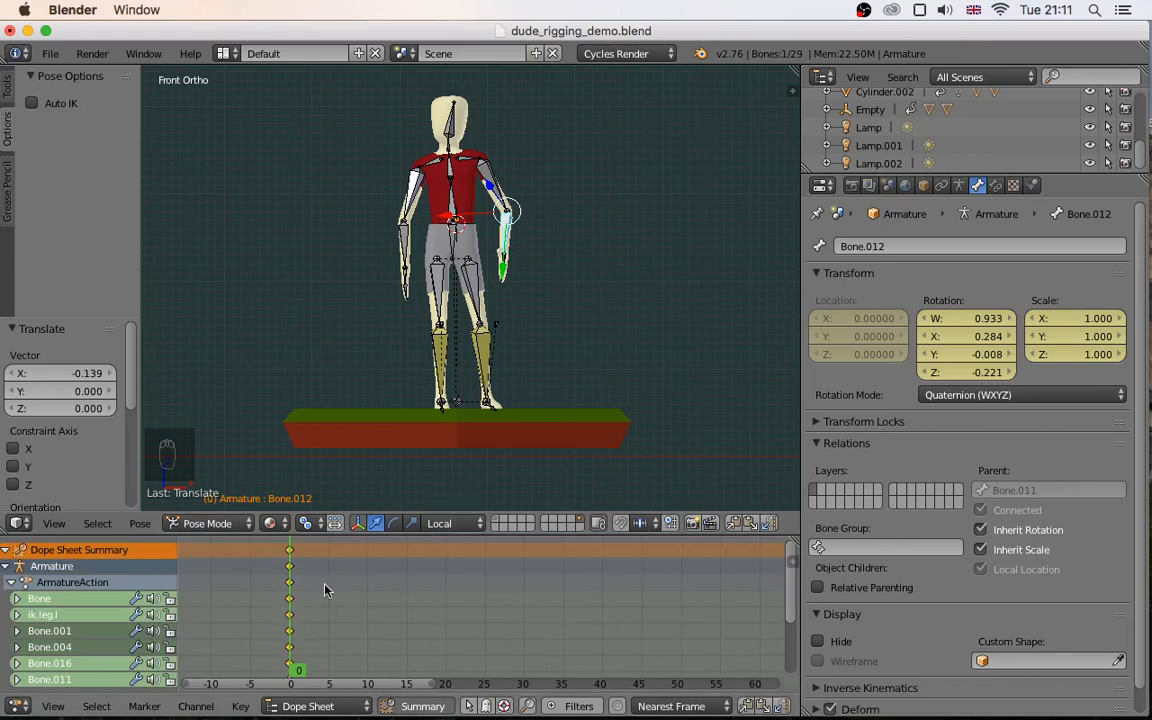
Go to frame 10, raise the right upper arm by about 1.124 and adjust it by about -0.393
{"action": "left_click_drag", "start_coordinate": [295, 665], "coordinate": [368, 678]}
{"action": "right_click", "coordinate": [418, 197]}
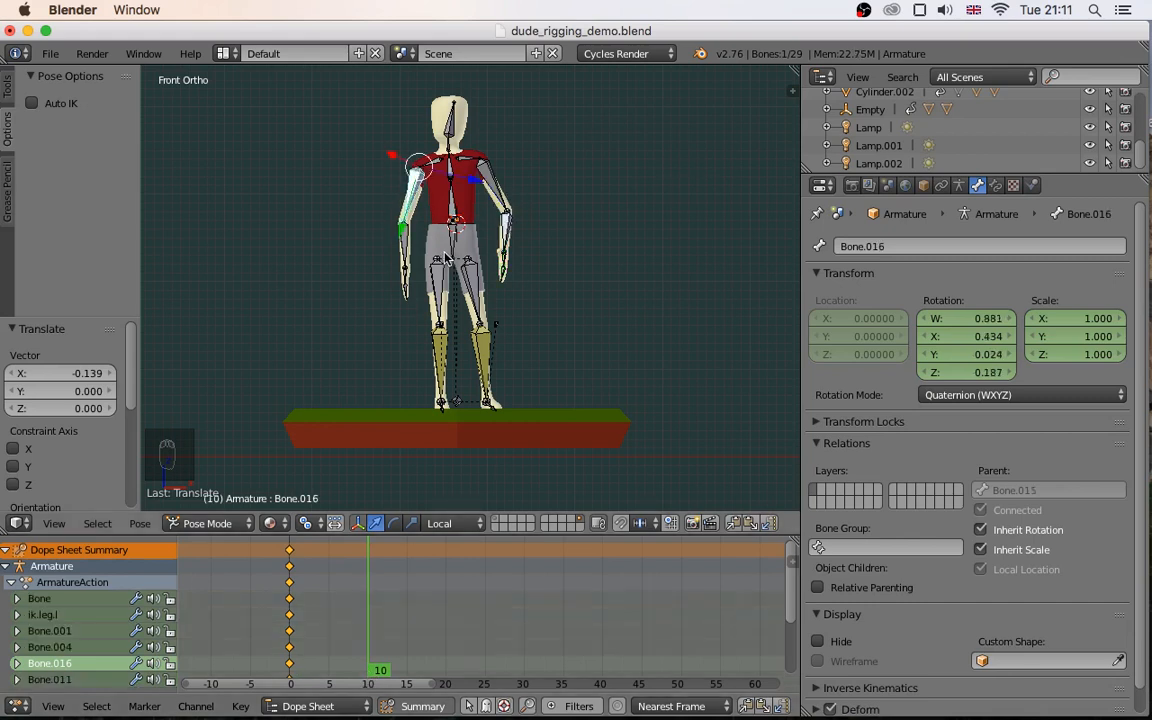
{"action": "key", "text": "g"}
{"action": "left_click", "coordinate": [393, 196]}
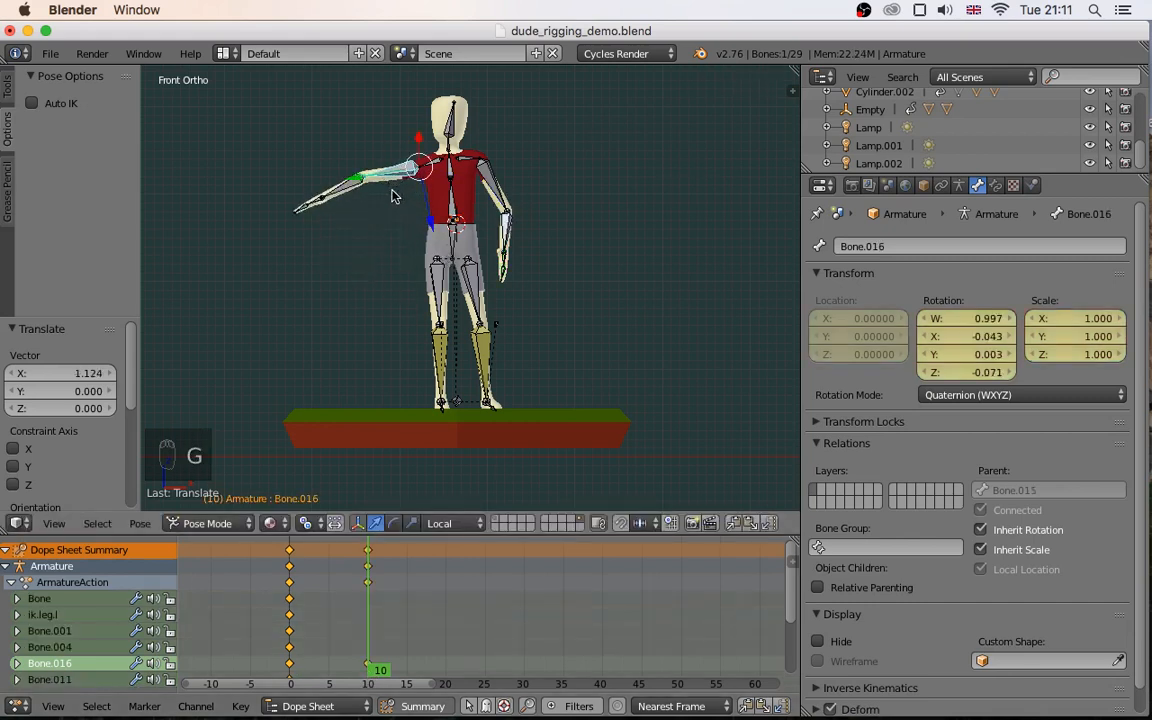
{"action": "key", "text": "g"}
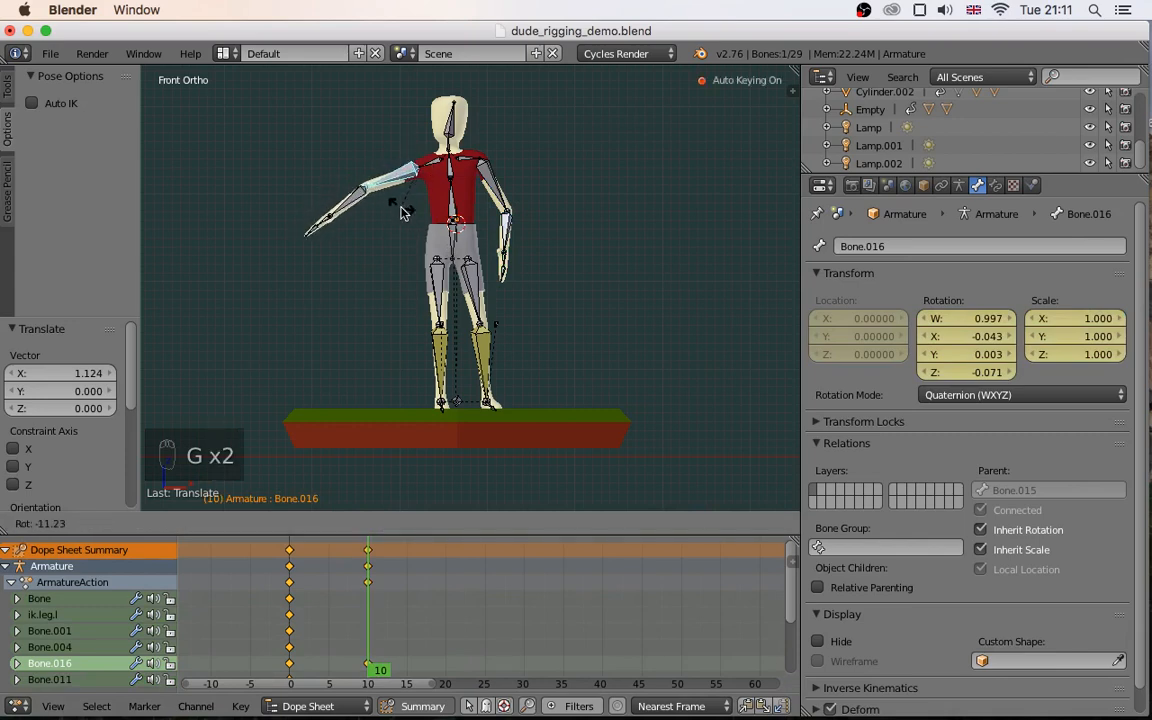
{"action": "left_click", "coordinate": [465, 240]}
Bend the right forearm bone at frame 10 by about -0.256 as seen from the front
{"action": "middle_click_drag", "start_coordinate": [527, 232], "coordinate": [436, 290]}
{"action": "middle_click_drag", "start_coordinate": [541, 199], "coordinate": [402, 227]}
{"action": "right_click", "coordinate": [416, 220]}
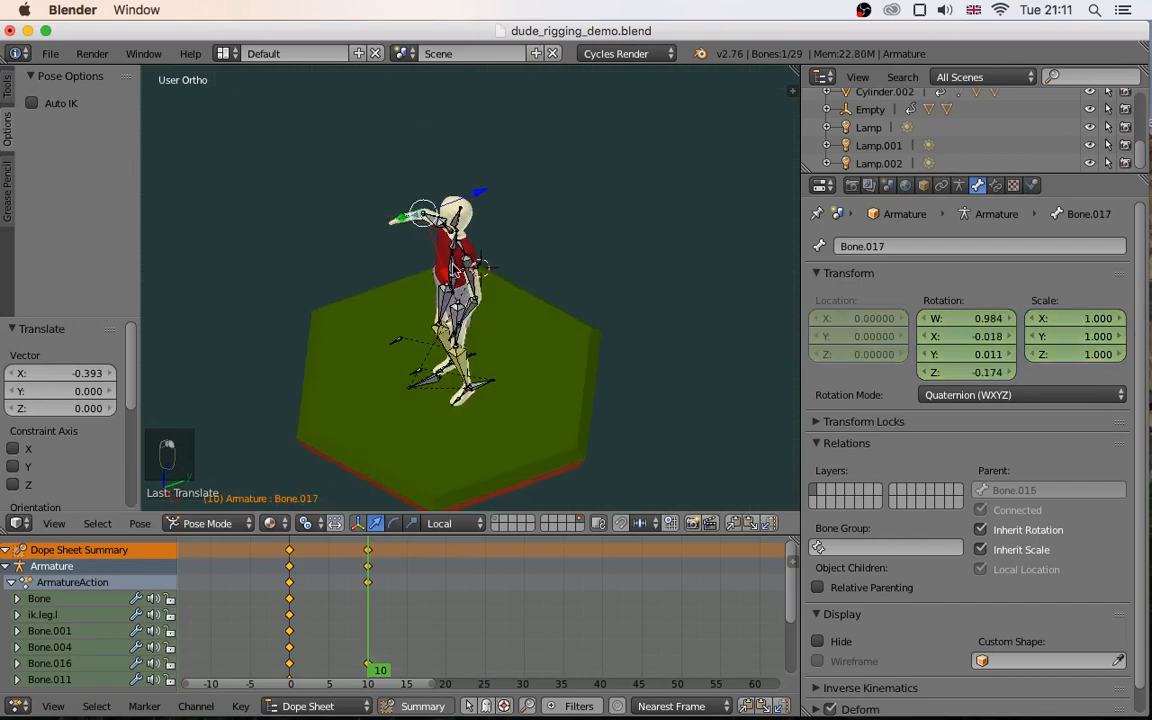
{"action": "middle_click_drag", "start_coordinate": [452, 268], "coordinate": [497, 286]}
{"action": "key", "text": "g"}
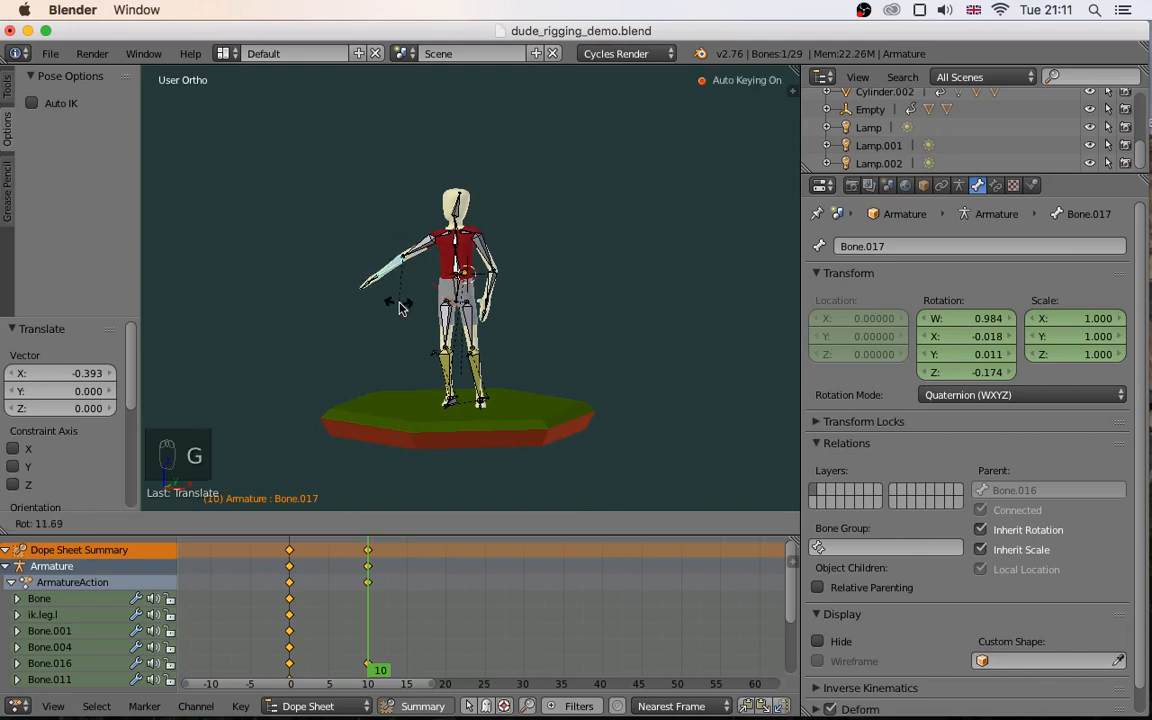
{"action": "left_click", "coordinate": [330, 333]}
From a side view, swing the right forearm forward by about -1.216
{"action": "middle_click_drag", "start_coordinate": [330, 335], "coordinate": [550, 315]}
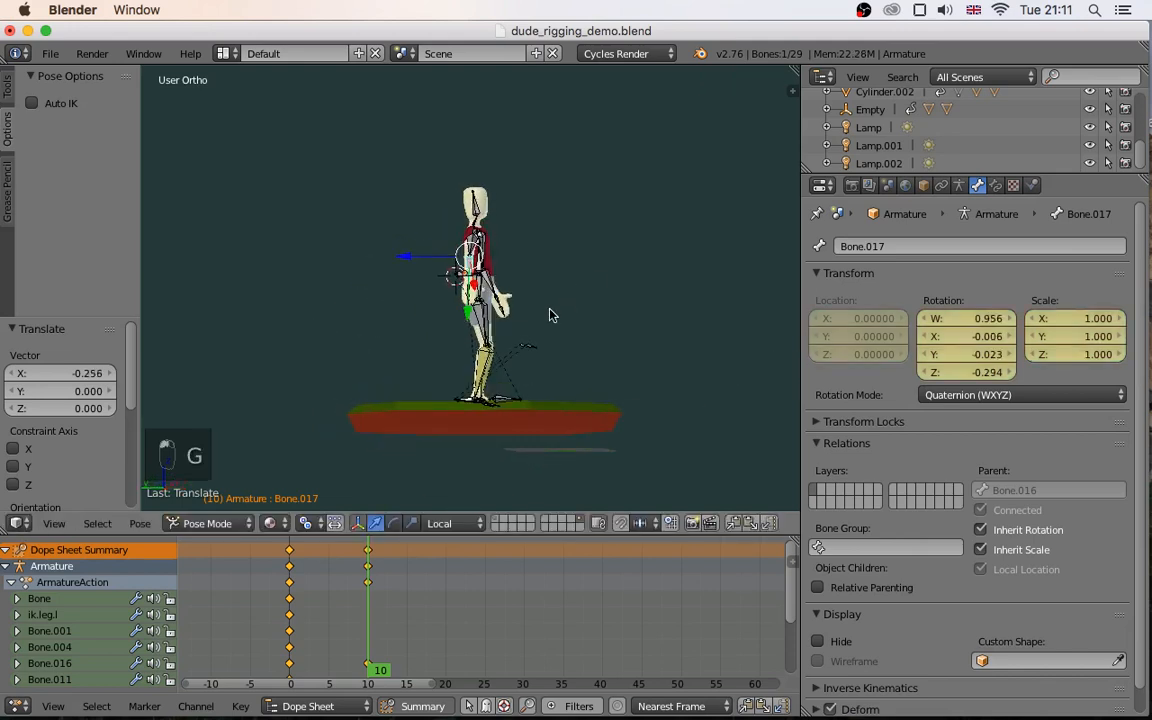
{"action": "key", "text": "r"}
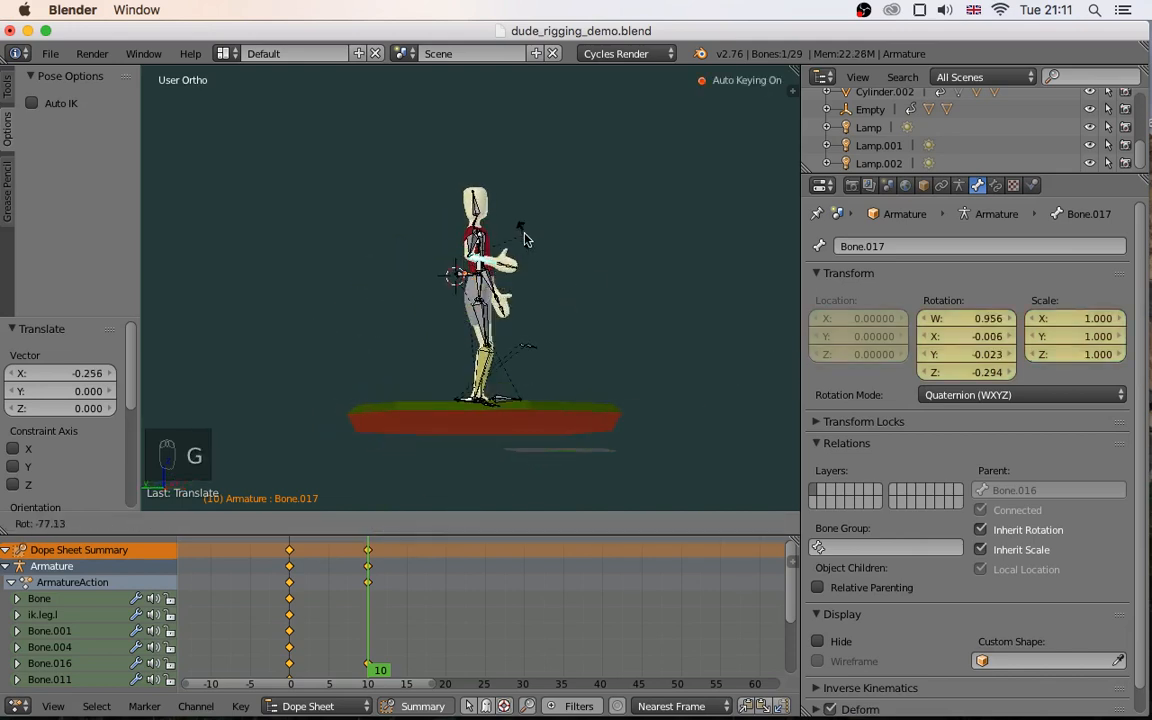
{"action": "left_click", "coordinate": [524, 250]}
From an angled front view, raise the right forearm further by about -0.639
{"action": "middle_click_drag", "start_coordinate": [542, 332], "coordinate": [375, 342]}
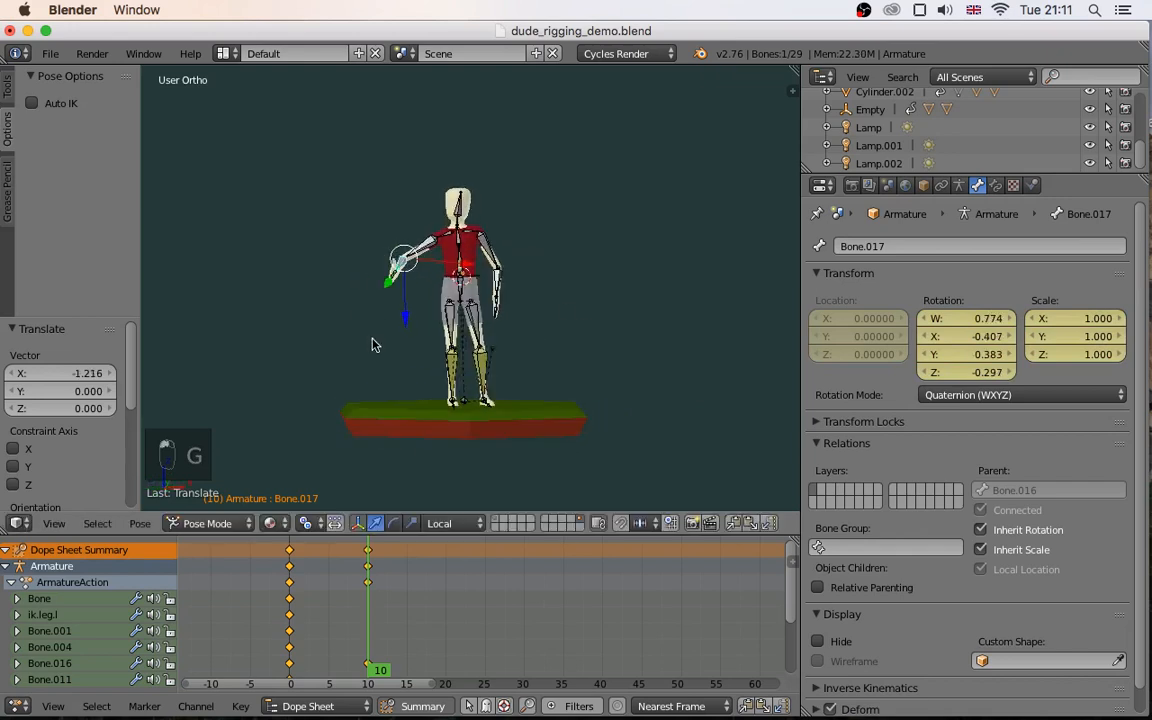
{"action": "middle_click_drag", "start_coordinate": [420, 272], "coordinate": [475, 340]}
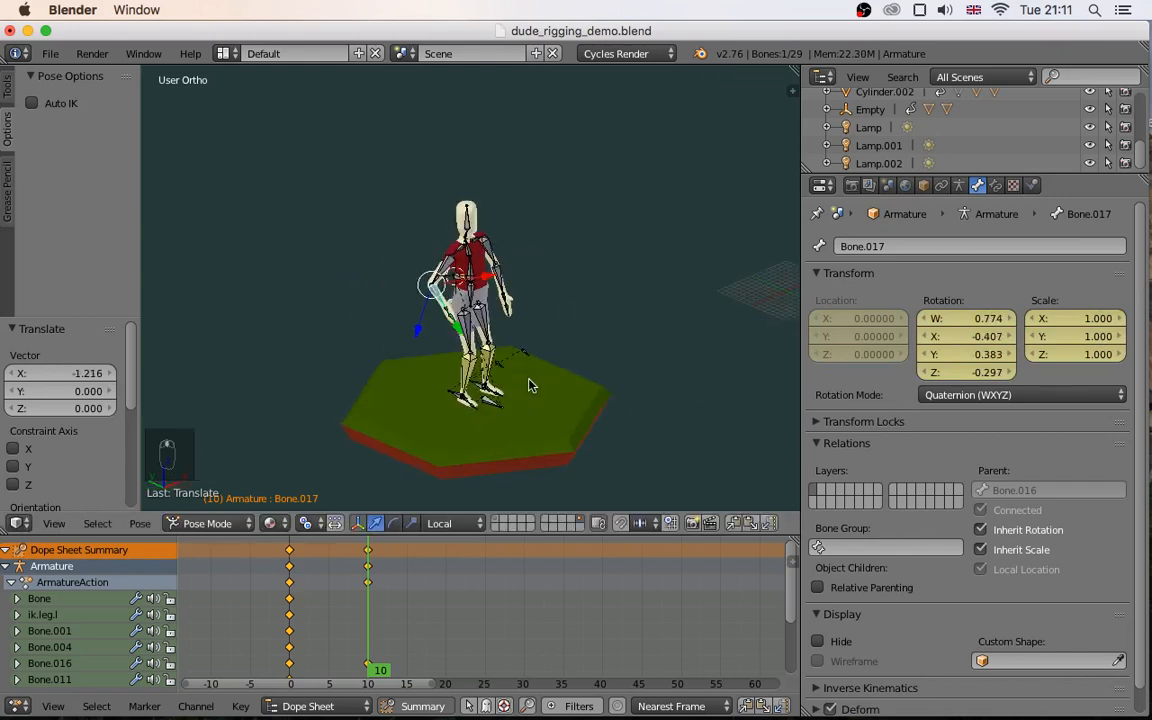
{"action": "key", "text": "g"}
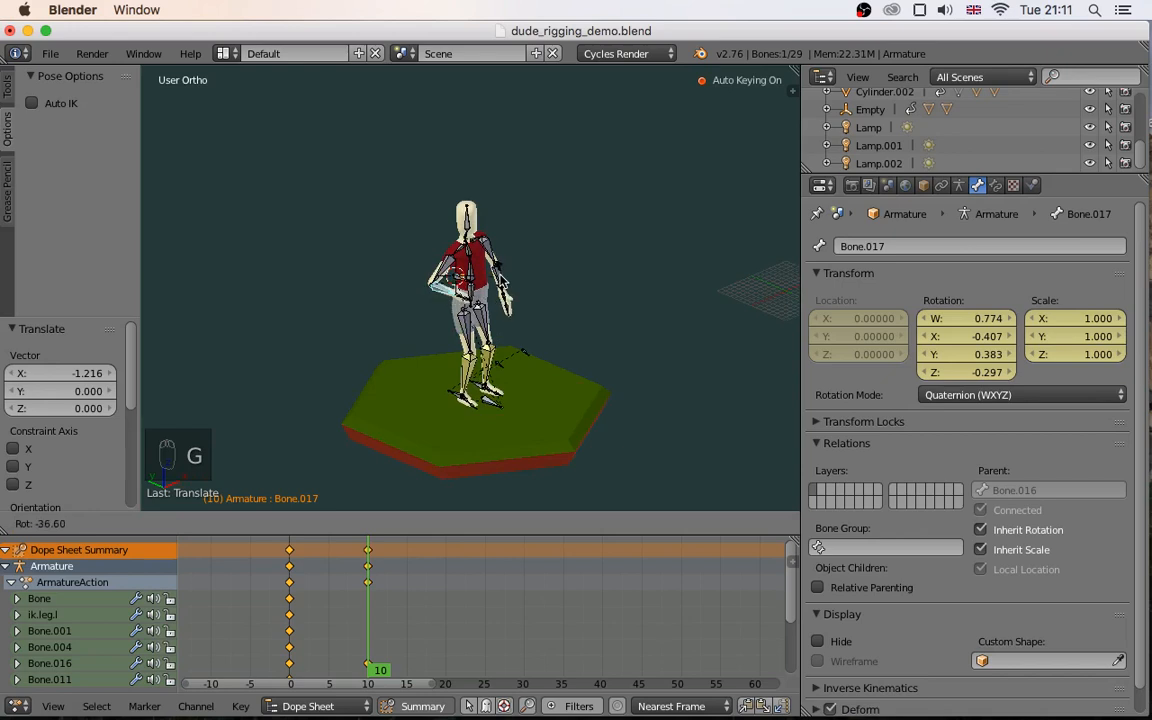
{"action": "left_click", "coordinate": [553, 324]}
{"action": "middle_click_drag", "start_coordinate": [553, 324], "coordinate": [409, 305]}
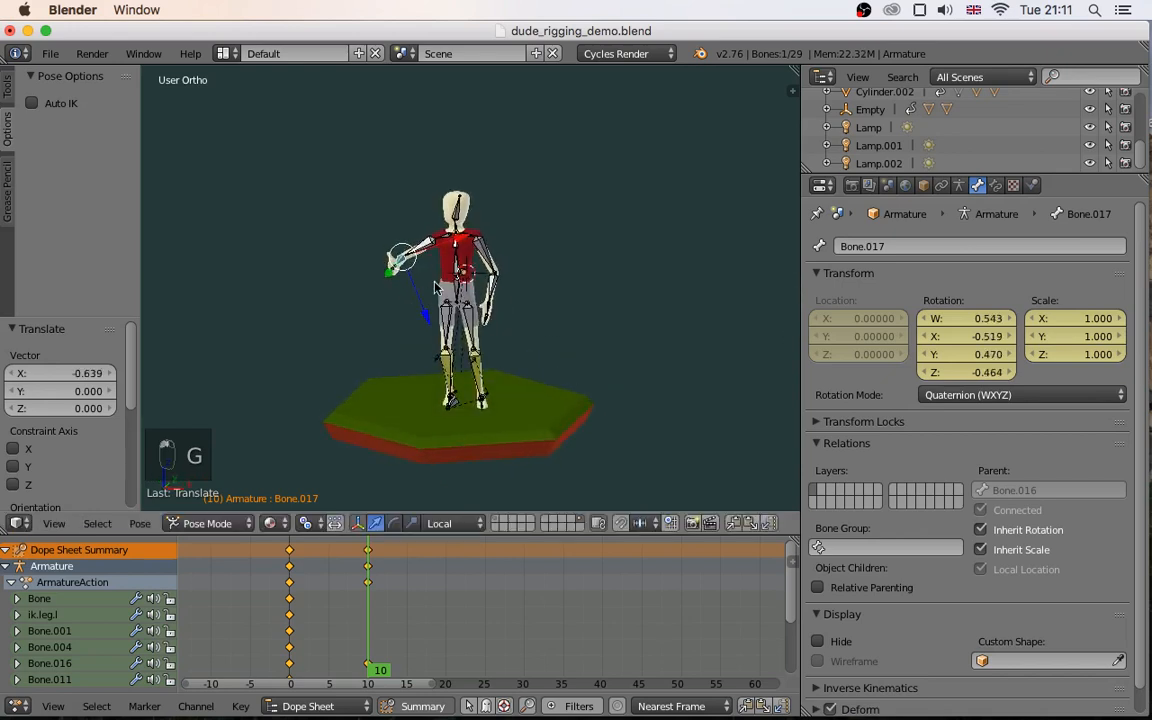
Swing the right forearm further up by about 0.647 and, from a lower front angle, refine it by about 0.491
{"action": "key", "text": "g"}
{"action": "left_click", "coordinate": [406, 288]}
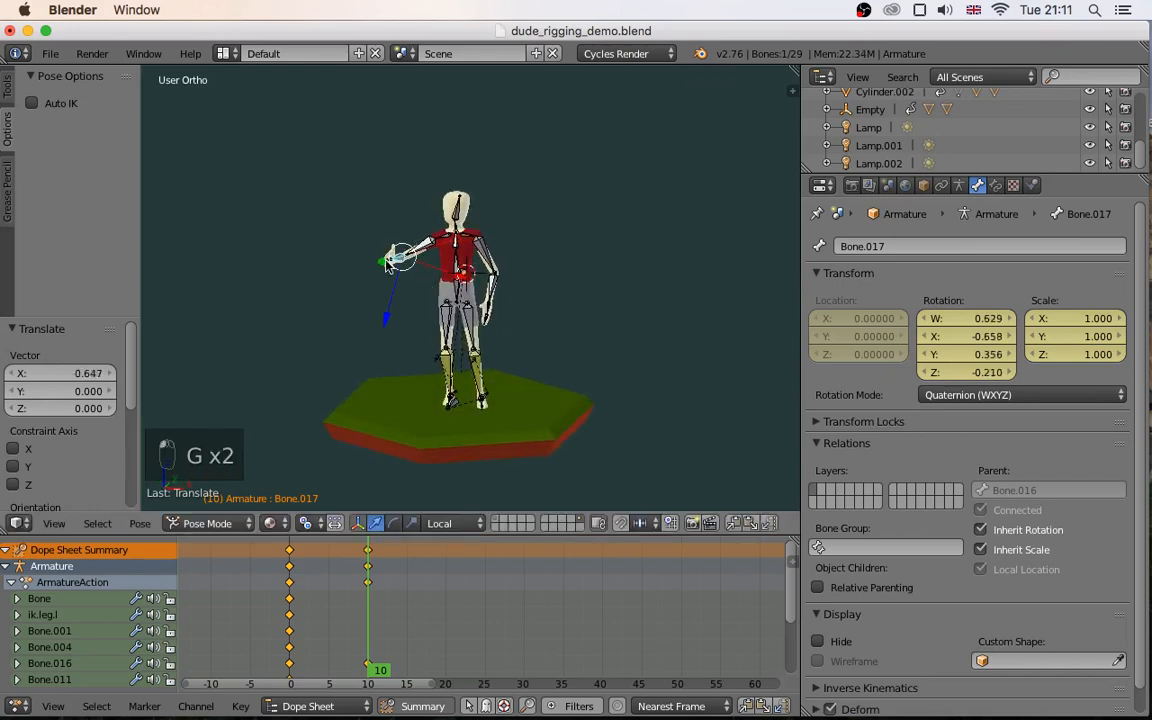
{"action": "middle_click_drag", "start_coordinate": [362, 330], "coordinate": [508, 268]}
{"action": "key", "text": "g"}
{"action": "left_click", "coordinate": [460, 330]}
{"action": "key", "text": "g"}
{"action": "left_click", "coordinate": [386, 278]}
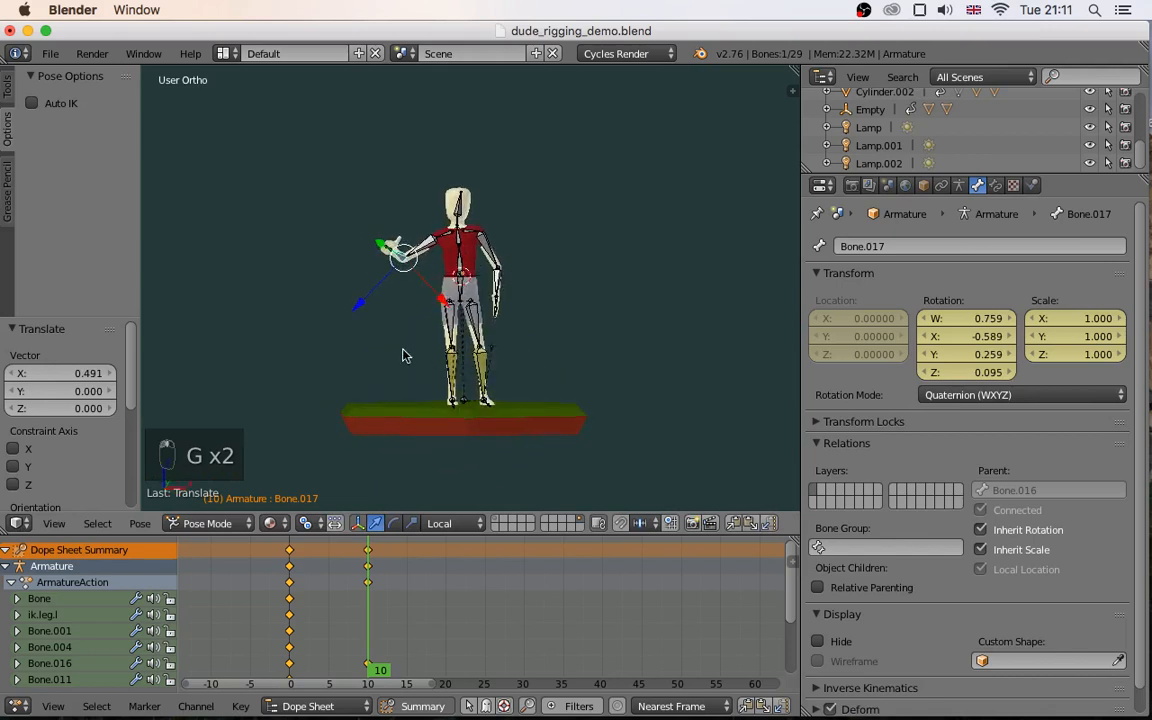
From a more sideways angle, adjust the right forearm by about -0.778 at frame 10 and return to the front view
{"action": "middle_click_drag", "start_coordinate": [404, 355], "coordinate": [527, 380]}
{"action": "key", "text": "g"}
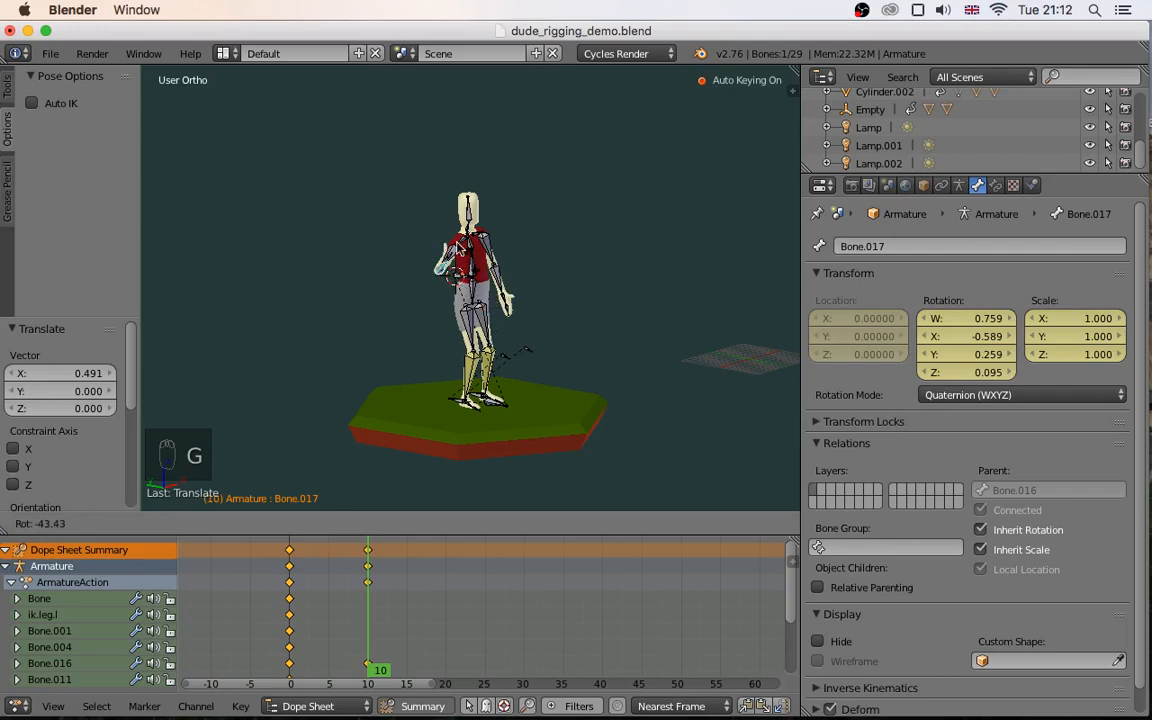
{"action": "left_click", "coordinate": [566, 303]}
{"action": "middle_click_drag", "start_coordinate": [566, 303], "coordinate": [400, 302]}
{"action": "key", "text": "KP_1"}
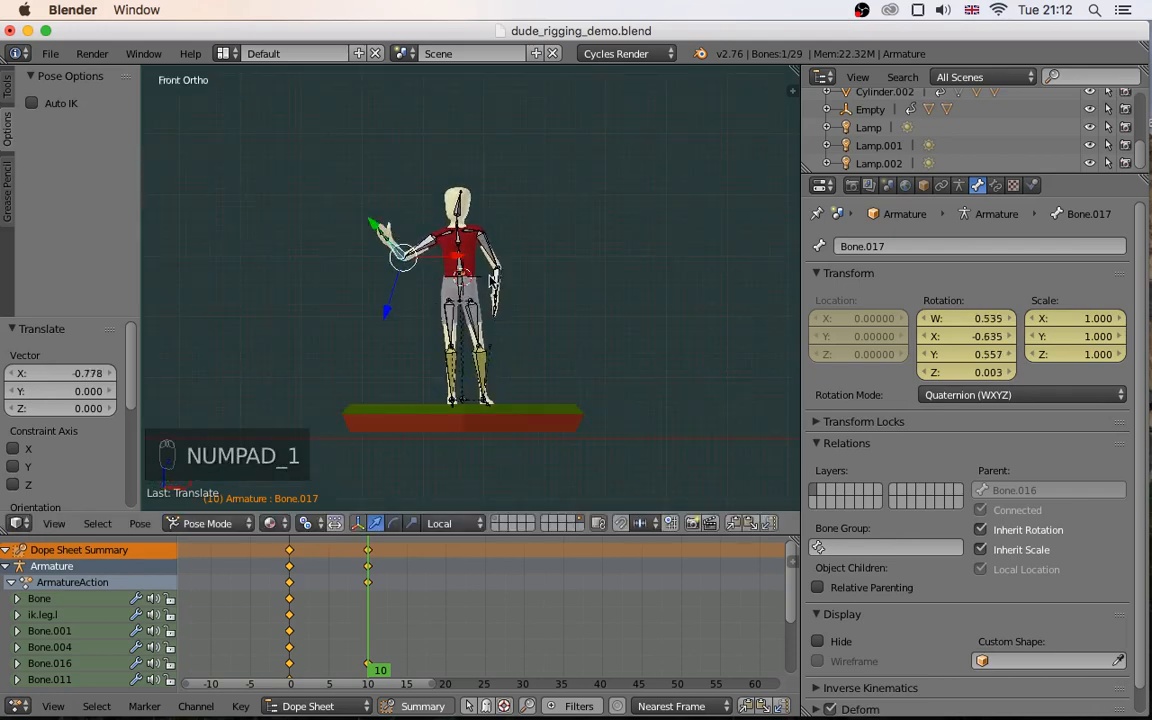
{"action": "scroll", "coordinate": [480, 289], "scroll_direction": "up", "scroll_amount": 4}
{"action": "scroll", "coordinate": [480, 289], "scroll_direction": "down", "scroll_amount": 4}
{"action": "mouse_move", "coordinate": [361, 614]}
{"action": "left_mouse_down"}
{"action": "mouse_move", "coordinate": [283, 615]}
{"action": "mouse_move", "coordinate": [368, 618]}
{"action": "left_mouse_up"}
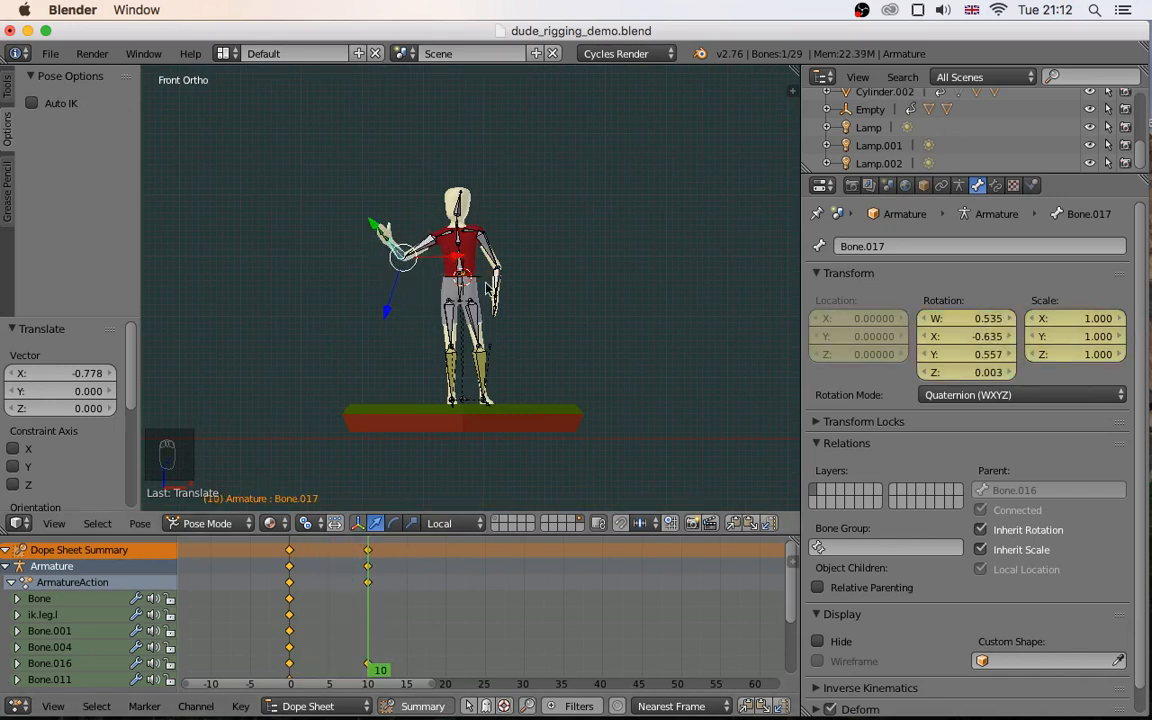
{"action": "left_click_drag", "start_coordinate": [368, 622], "coordinate": [448, 620]}
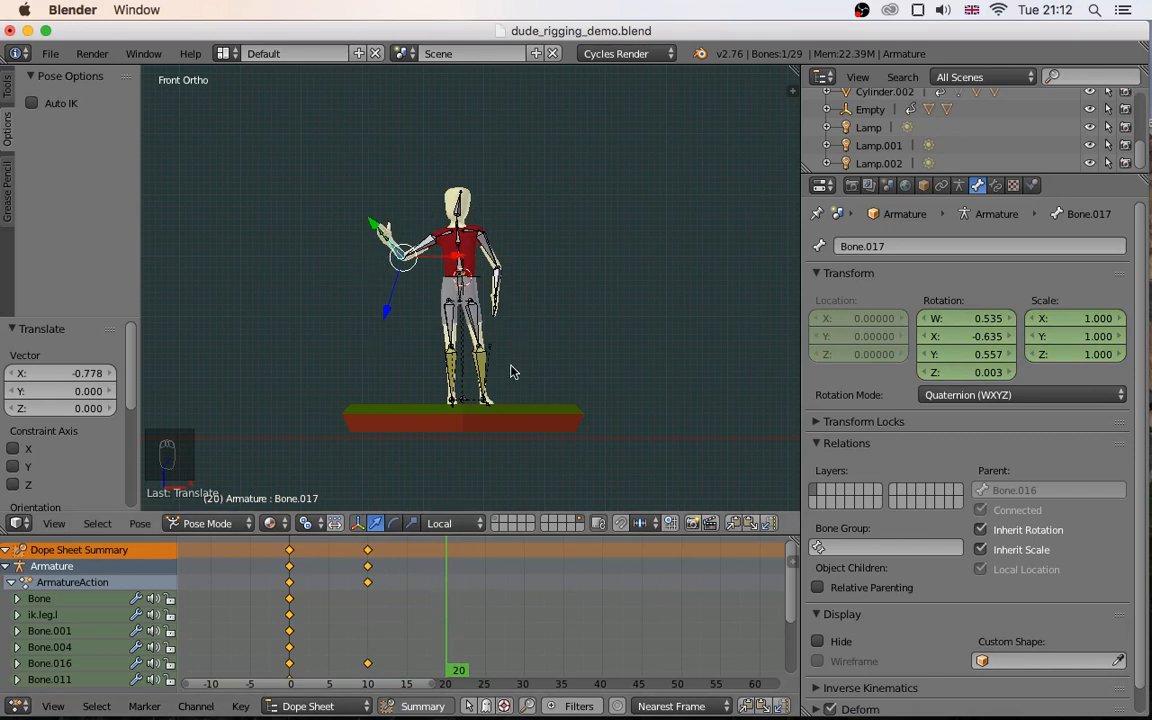
{"action": "left_click_drag", "start_coordinate": [456, 613], "coordinate": [370, 612]}
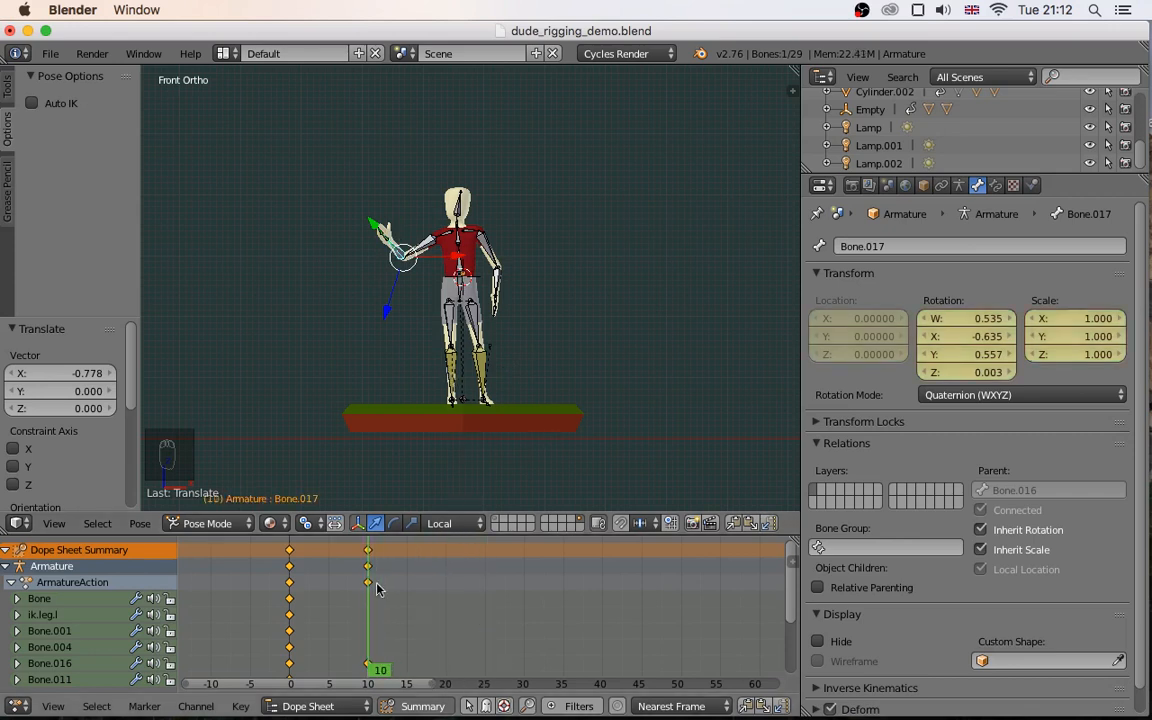
Go to frame 14 and swing the right forearm inward toward the head by about 0.339
{"action": "scroll", "coordinate": [396, 240], "scroll_direction": "up", "scroll_amount": 4}
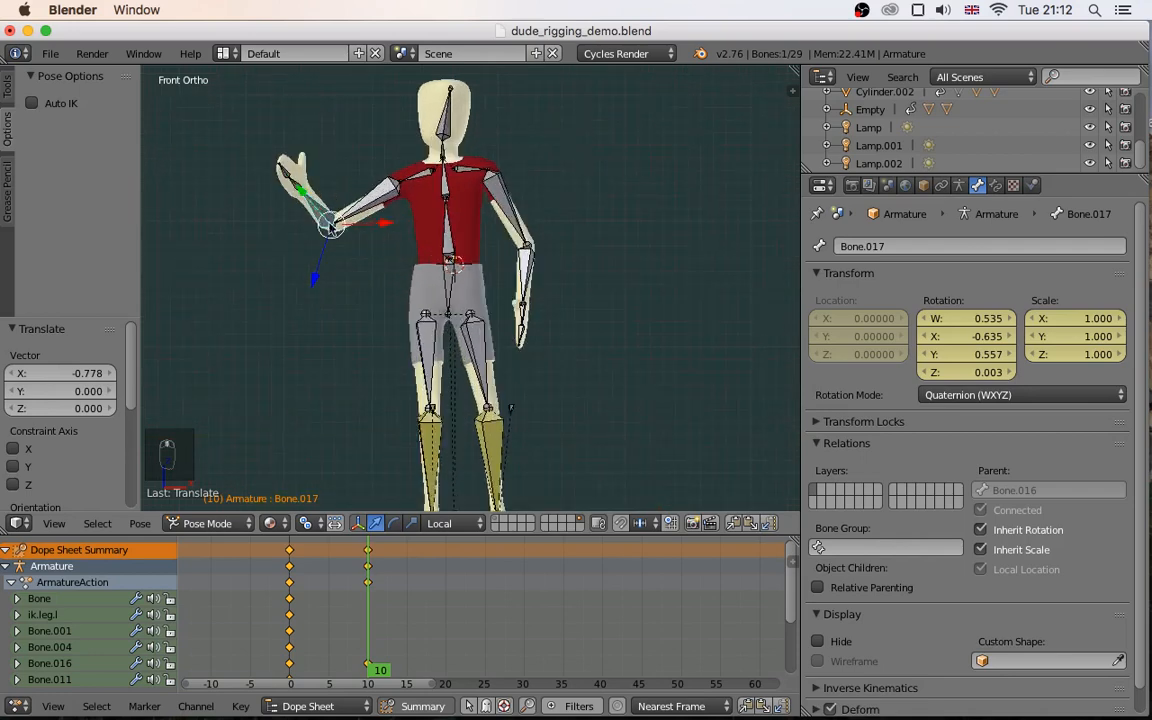
{"action": "scroll", "coordinate": [321, 213], "scroll_direction": "up", "scroll_amount": 2}
{"action": "middle_click_drag", "start_coordinate": [340, 221], "coordinate": [442, 314], "text": "shift"}
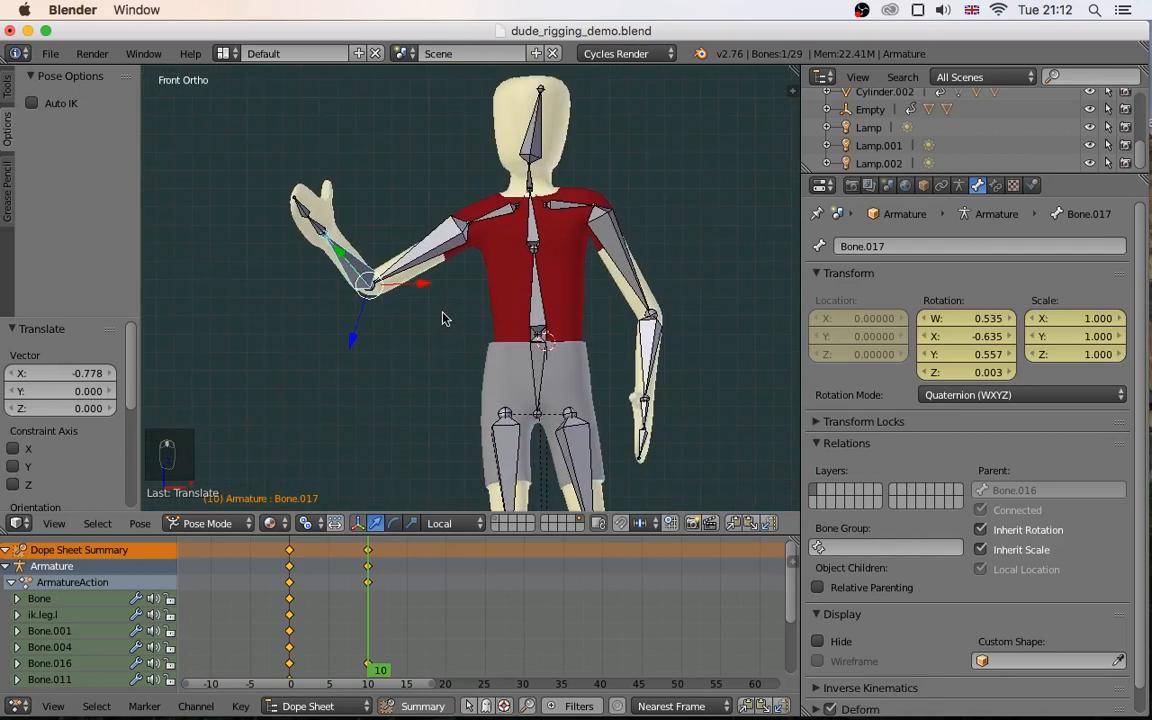
{"action": "left_click_drag", "start_coordinate": [368, 642], "coordinate": [397, 645]}
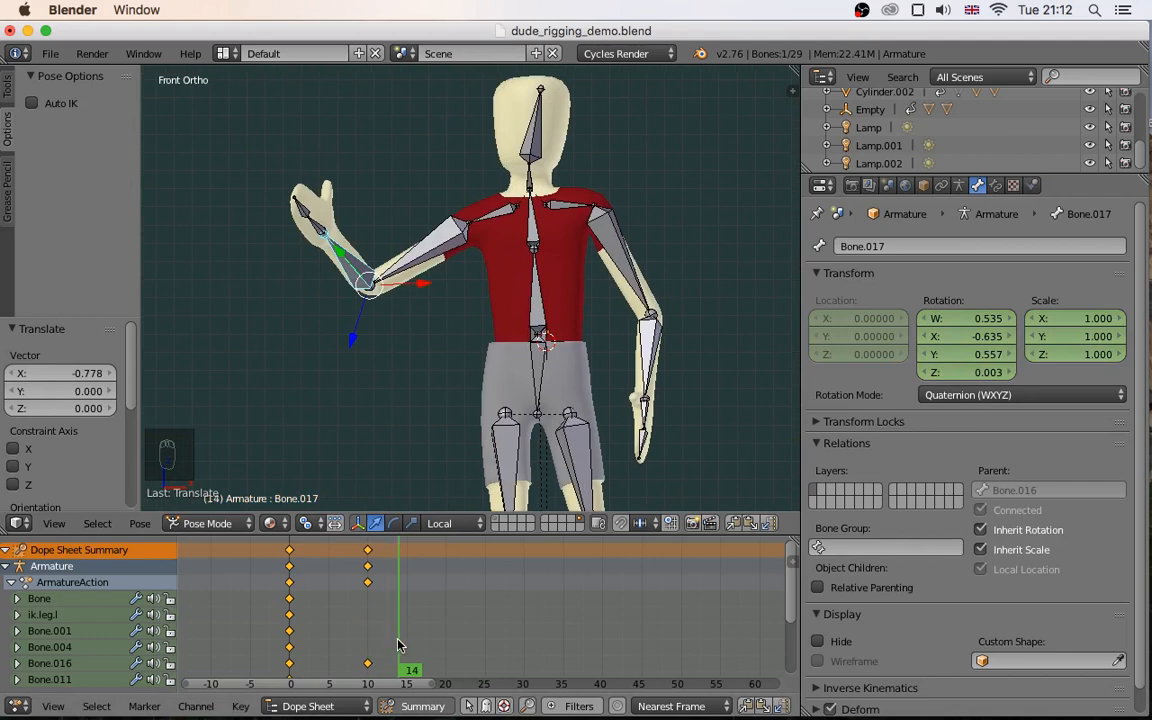
{"action": "key", "text": "g"}
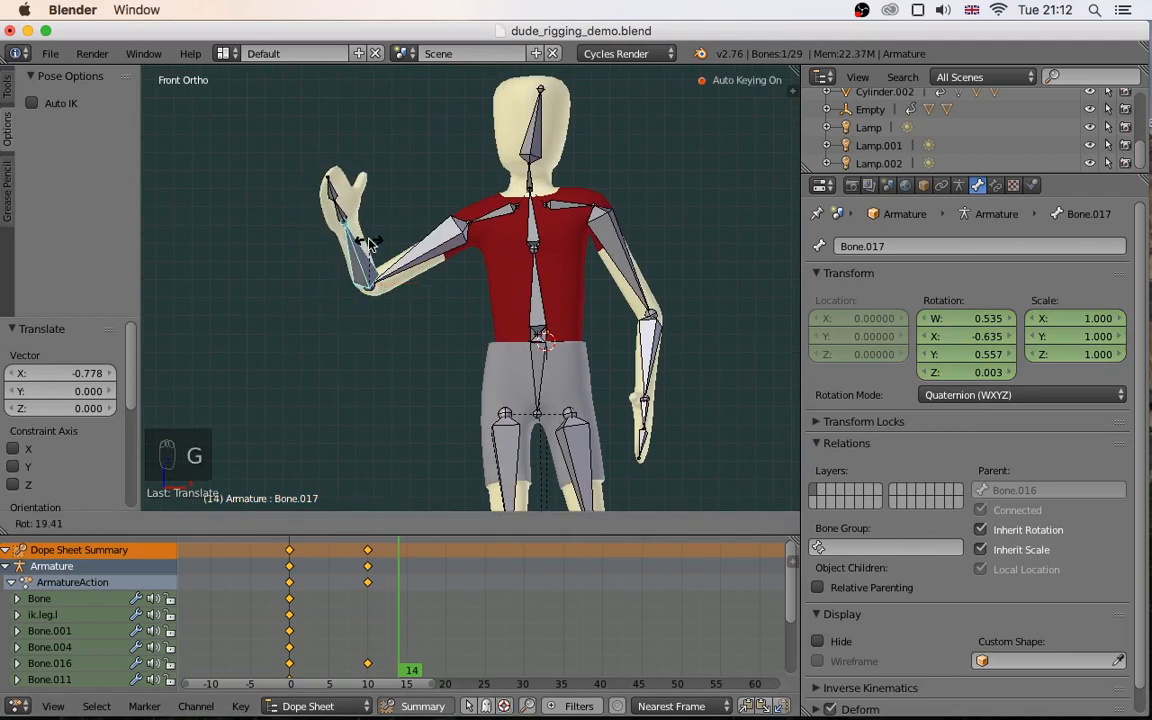
{"action": "left_click", "coordinate": [373, 244]}
Go to frame 19 and swing the right forearm outward by about -0.701 for the wave
{"action": "left_click", "coordinate": [418, 613]}
{"action": "left_click_drag", "start_coordinate": [418, 613], "coordinate": [437, 613]}
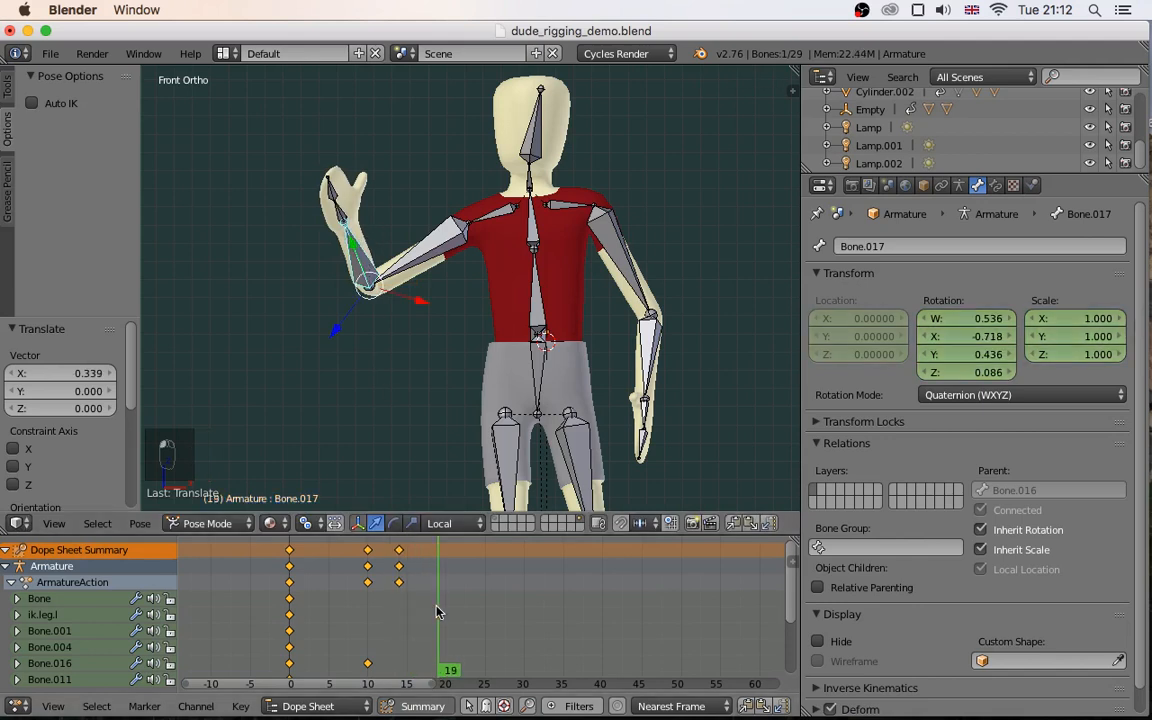
{"action": "key", "text": "g"}
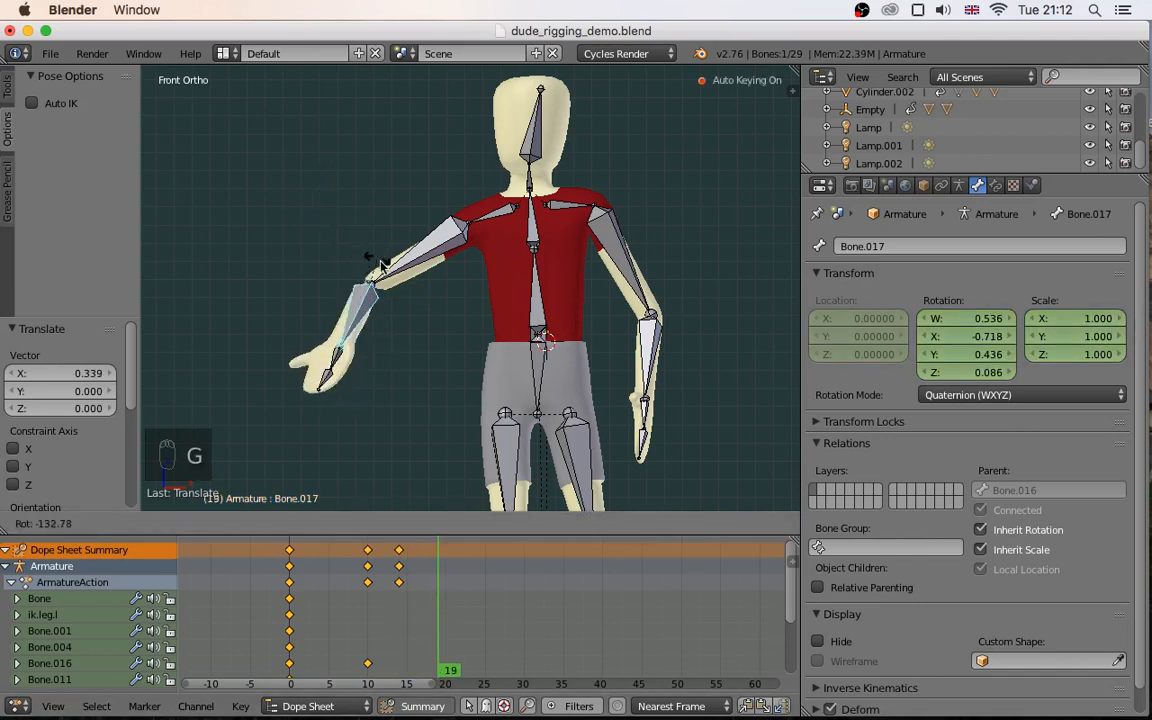
{"action": "right_click", "coordinate": [350, 238]}
{"action": "key", "text": "g"}
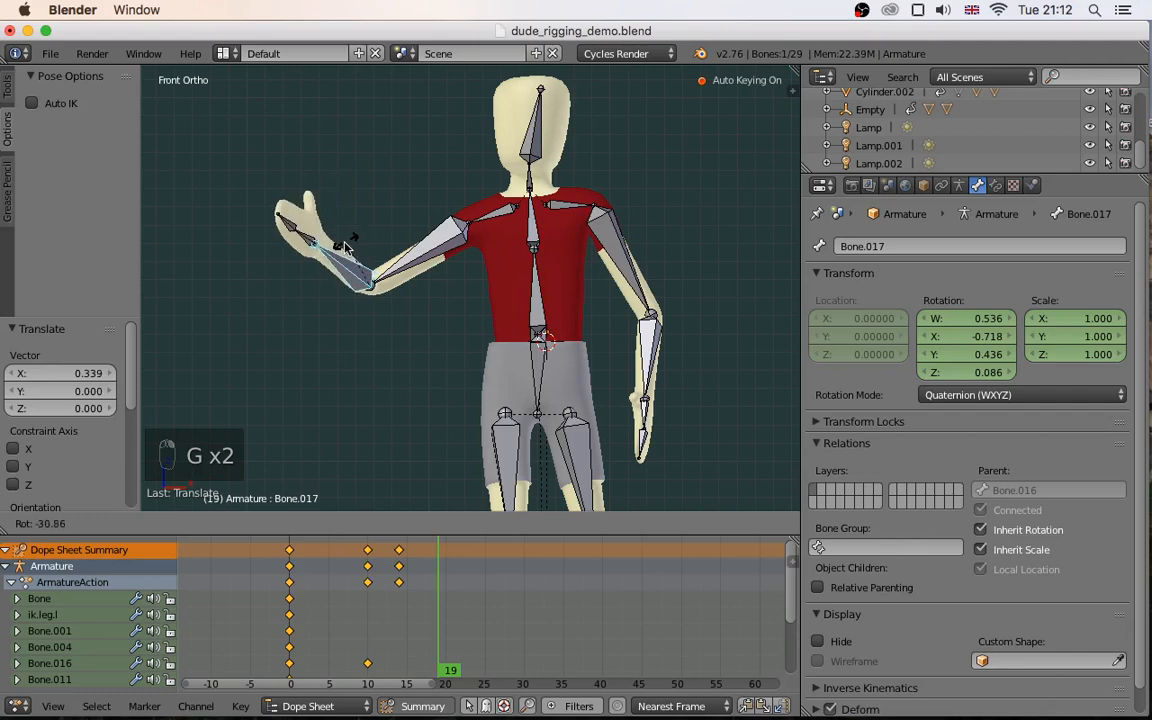
{"action": "left_click", "coordinate": [342, 249]}
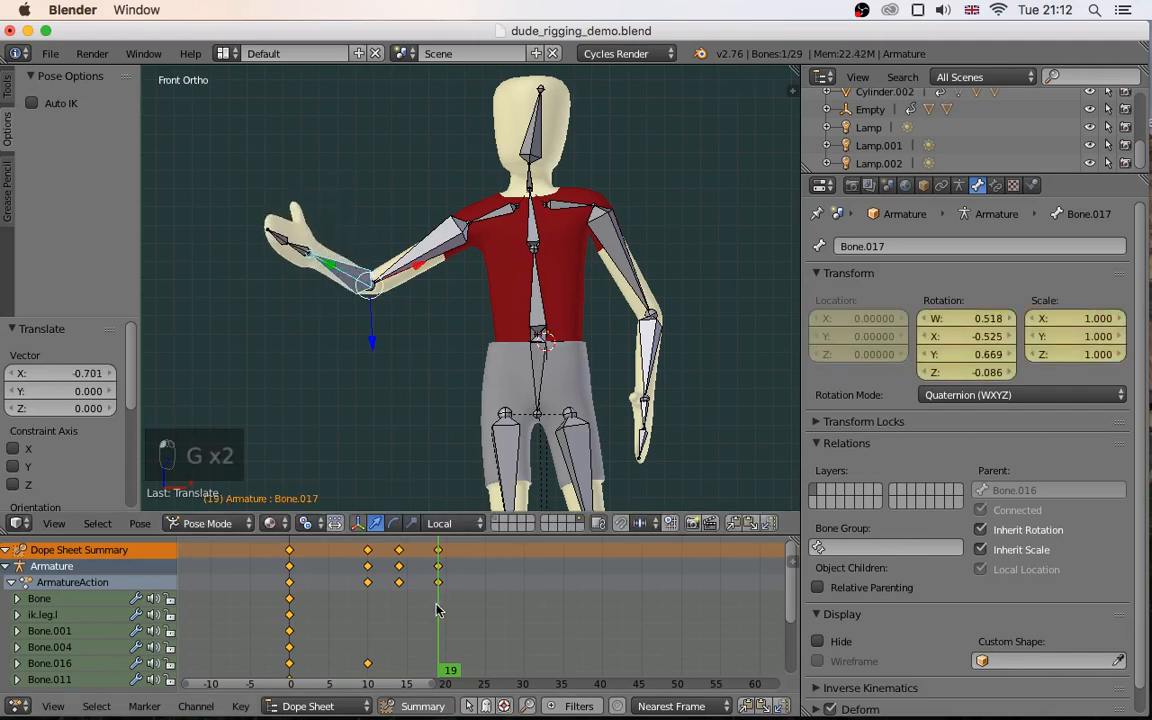
Return to frame 0 and set the scene's end frame to 25
{"action": "key", "text": "Left"}
{"action": "left_click_drag", "start_coordinate": [399, 609], "coordinate": [290, 614]}
{"action": "left_click", "coordinate": [851, 185]}
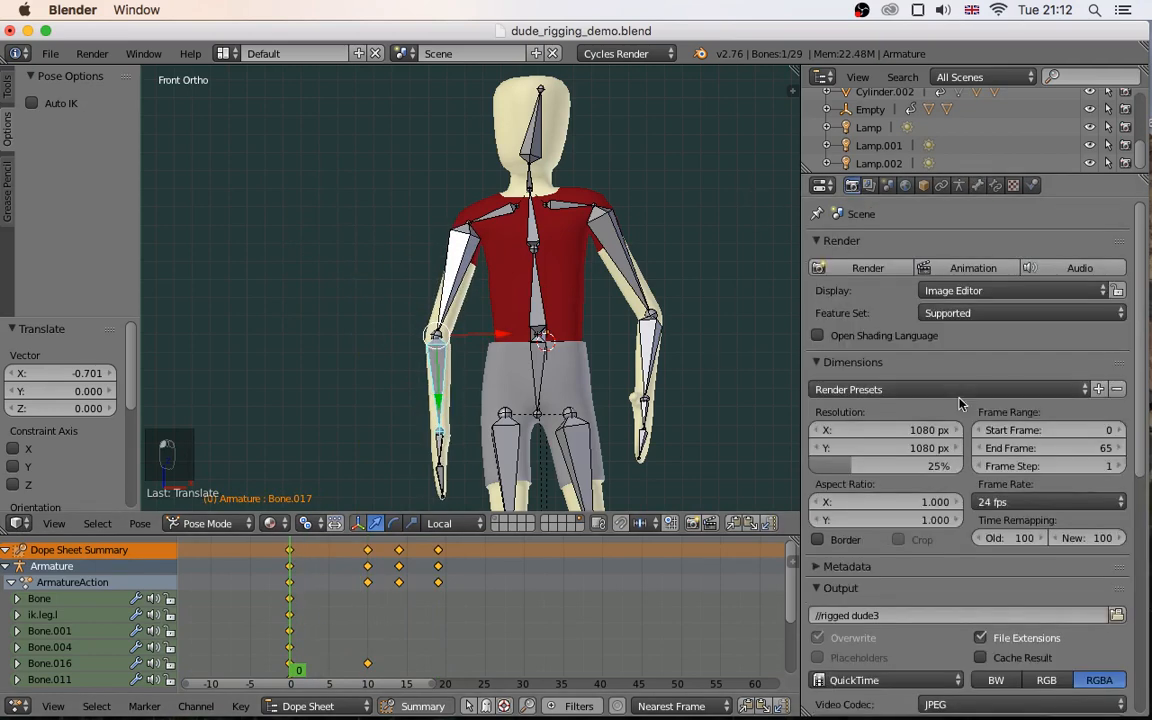
{"action": "left_click", "coordinate": [1047, 449]}
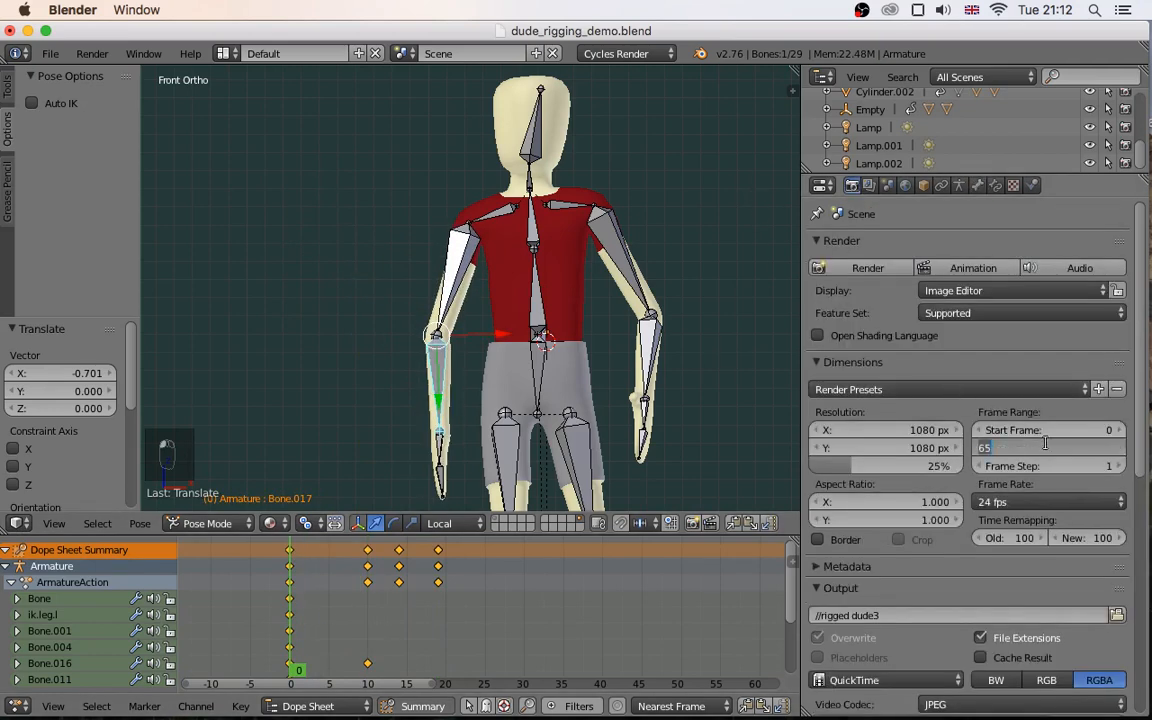
{"action": "type", "text": "25"}
{"action": "key", "text": "Return"}
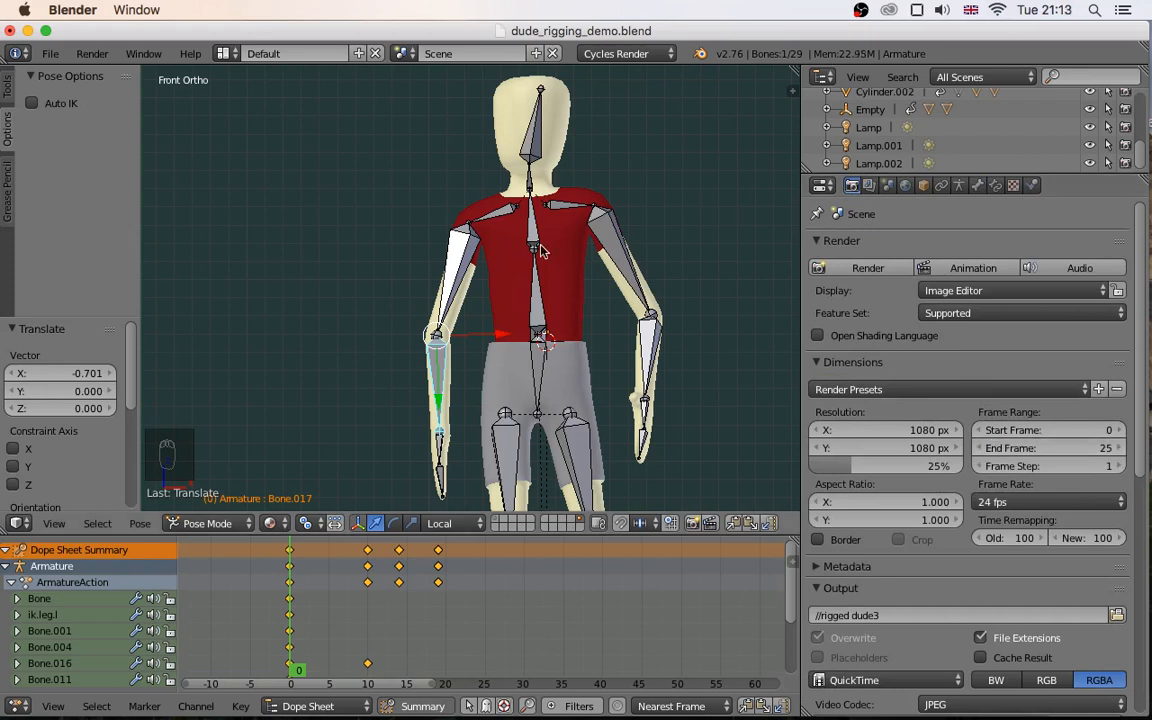
Play the waving animation in the front view and stop the playback
{"action": "key", "text": "alt+a"}
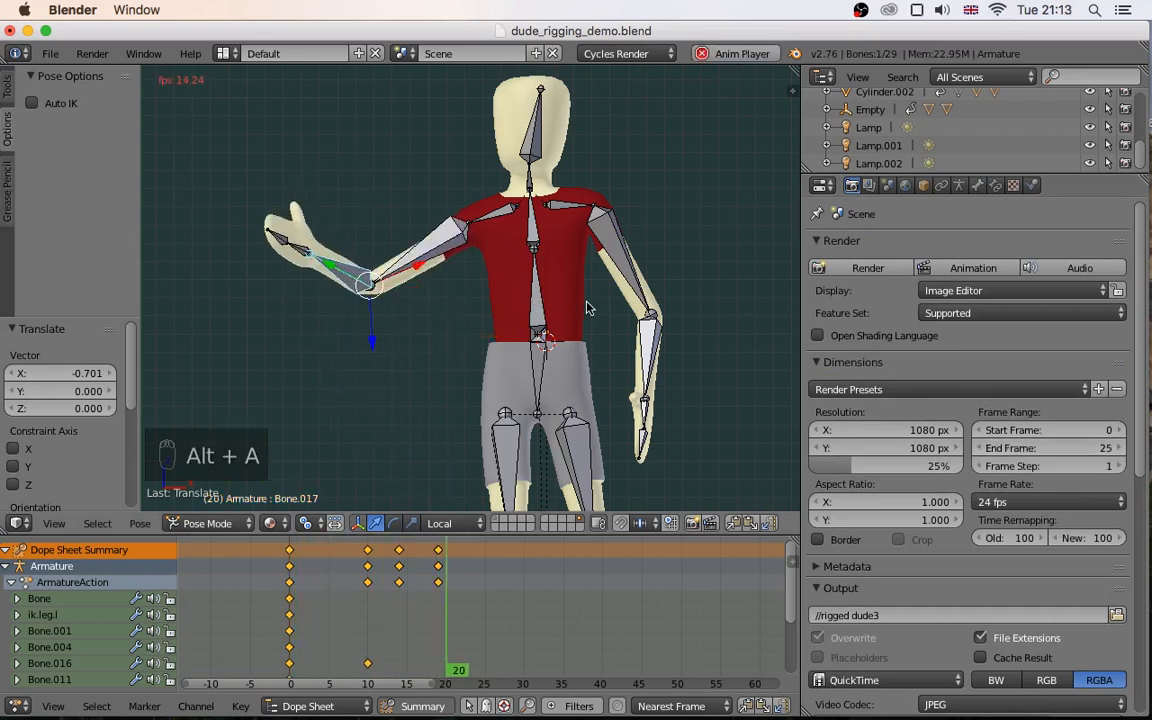
{"action": "key", "text": "KP_1"}
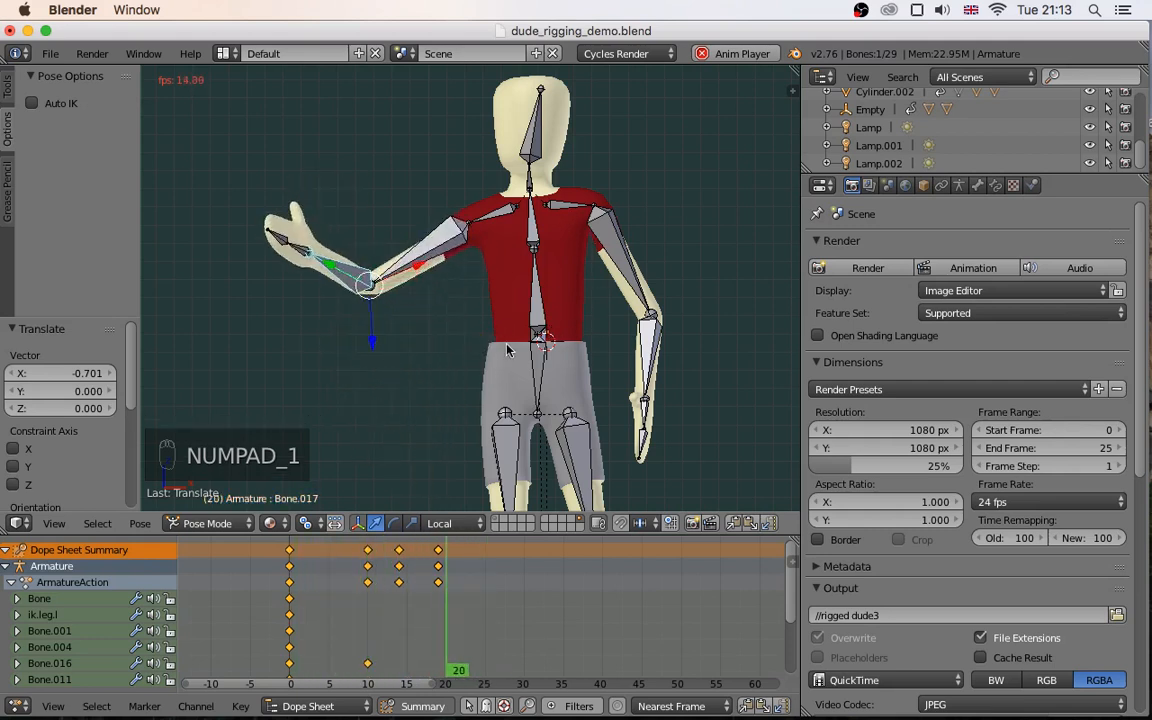
{"action": "key", "text": "alt+a"}
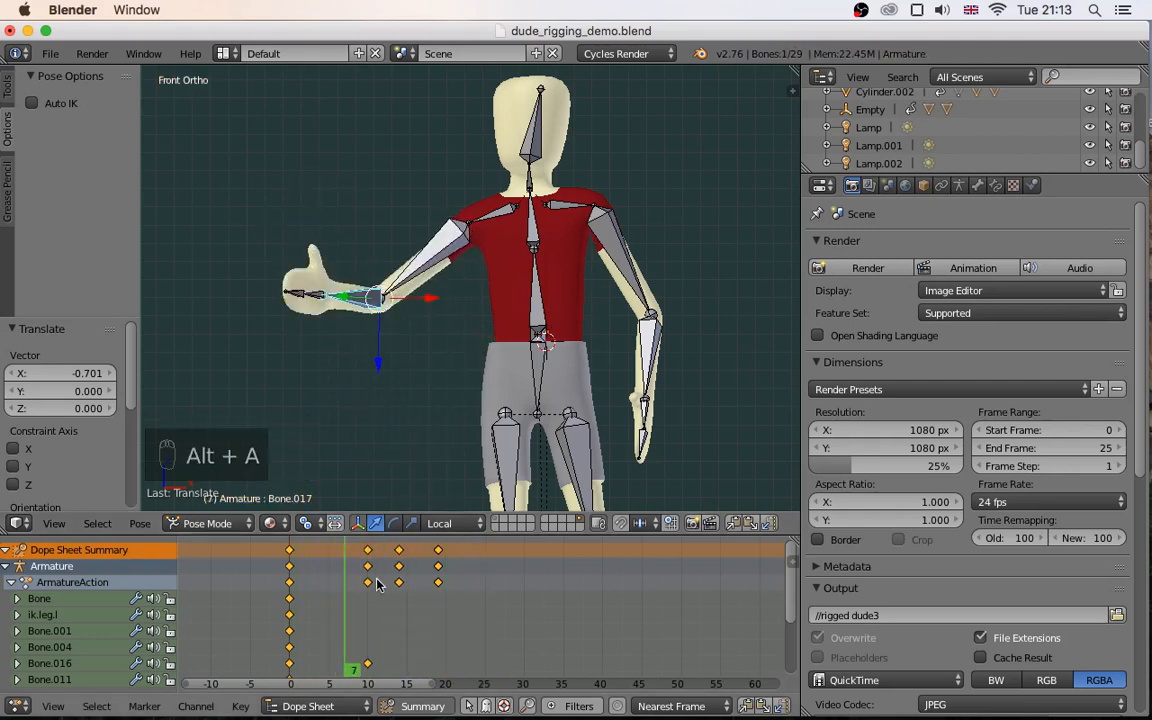
Go to frame 14 and insert a LocRot keyframe for the right wrist bone
{"action": "left_click_drag", "start_coordinate": [355, 614], "coordinate": [397, 624]}
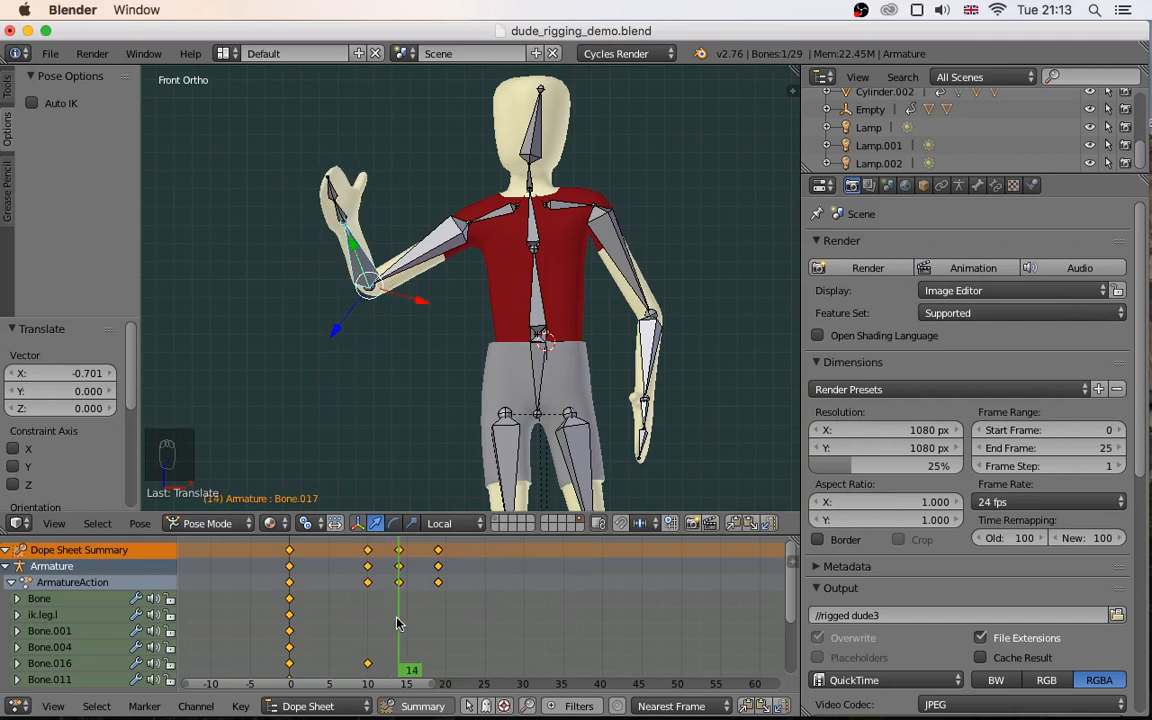
{"action": "right_click", "coordinate": [341, 216]}
{"action": "key", "text": "i"}
{"action": "left_click", "coordinate": [399, 224]}
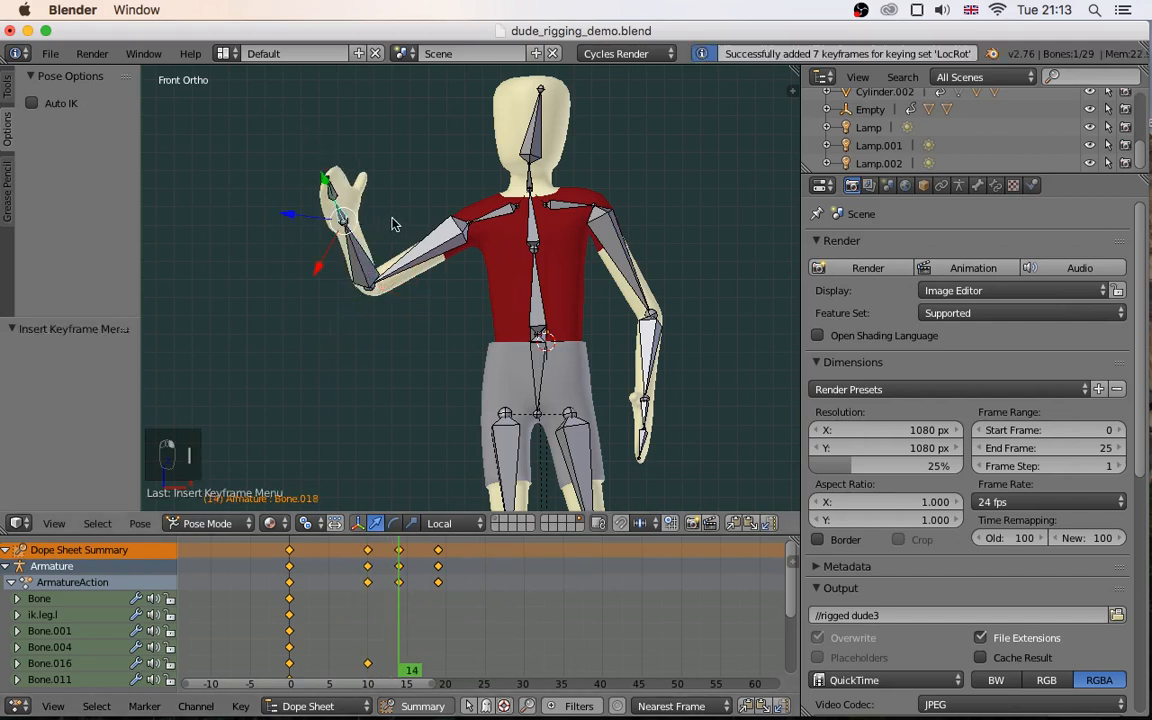
Go to frame 16 and rotate the right wrist bone by about 24.7°
{"action": "left_click_drag", "start_coordinate": [405, 613], "coordinate": [411, 613]}
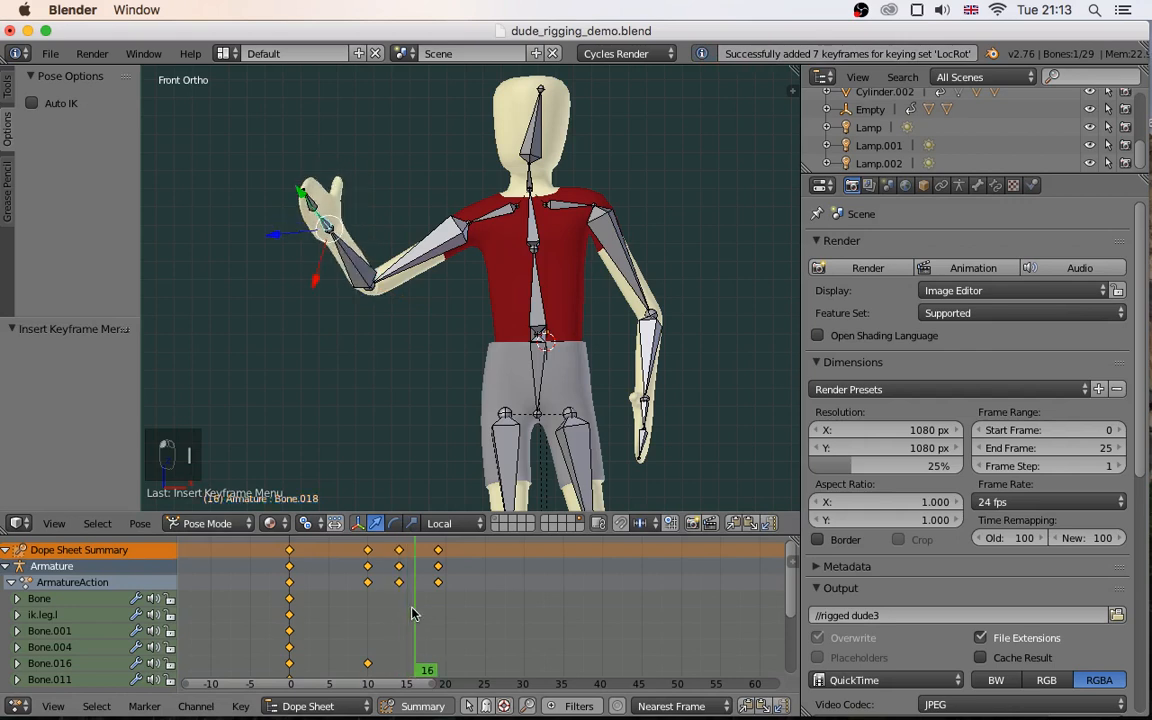
{"action": "key", "text": "r"}
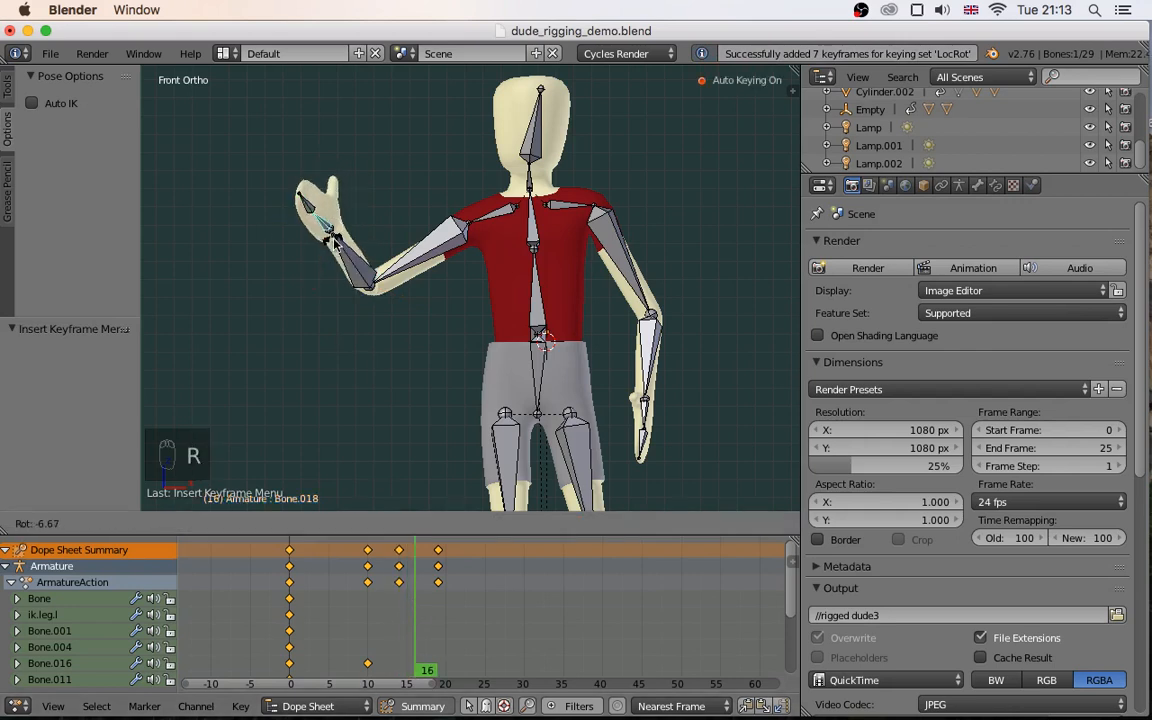
{"action": "left_click", "coordinate": [324, 260]}
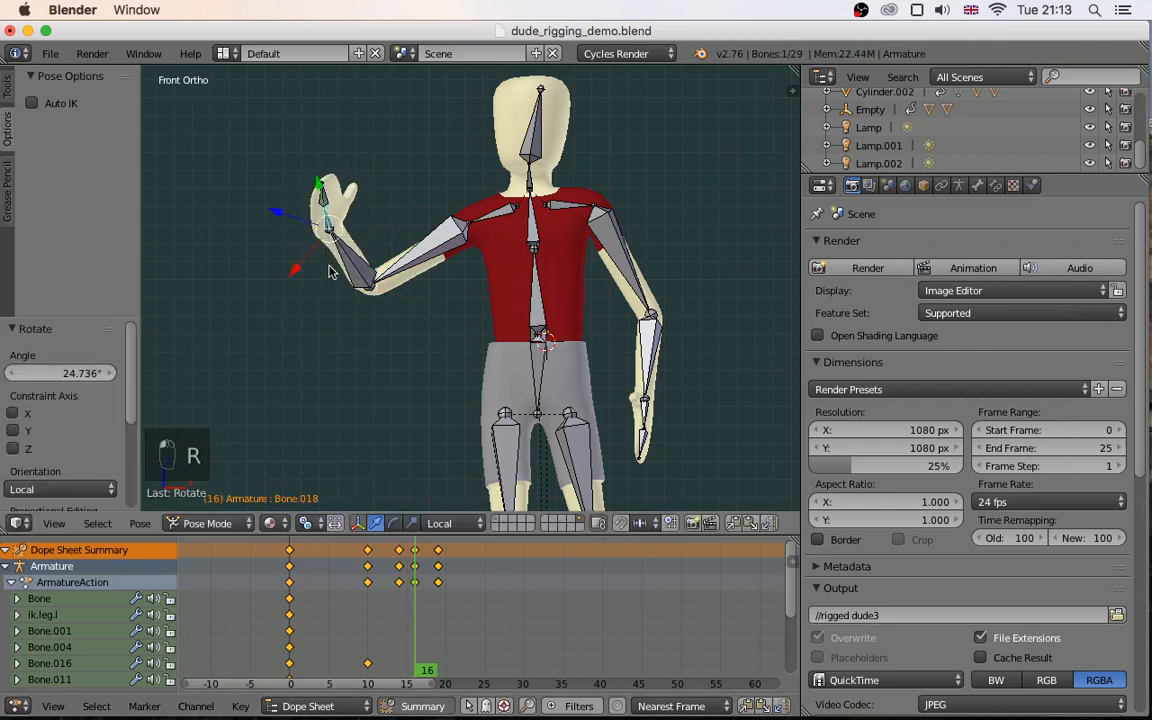
Go to frame 19 and insert a LocRot keyframe for the right wrist bone
{"action": "middle_click_drag", "start_coordinate": [329, 265], "coordinate": [283, 286]}
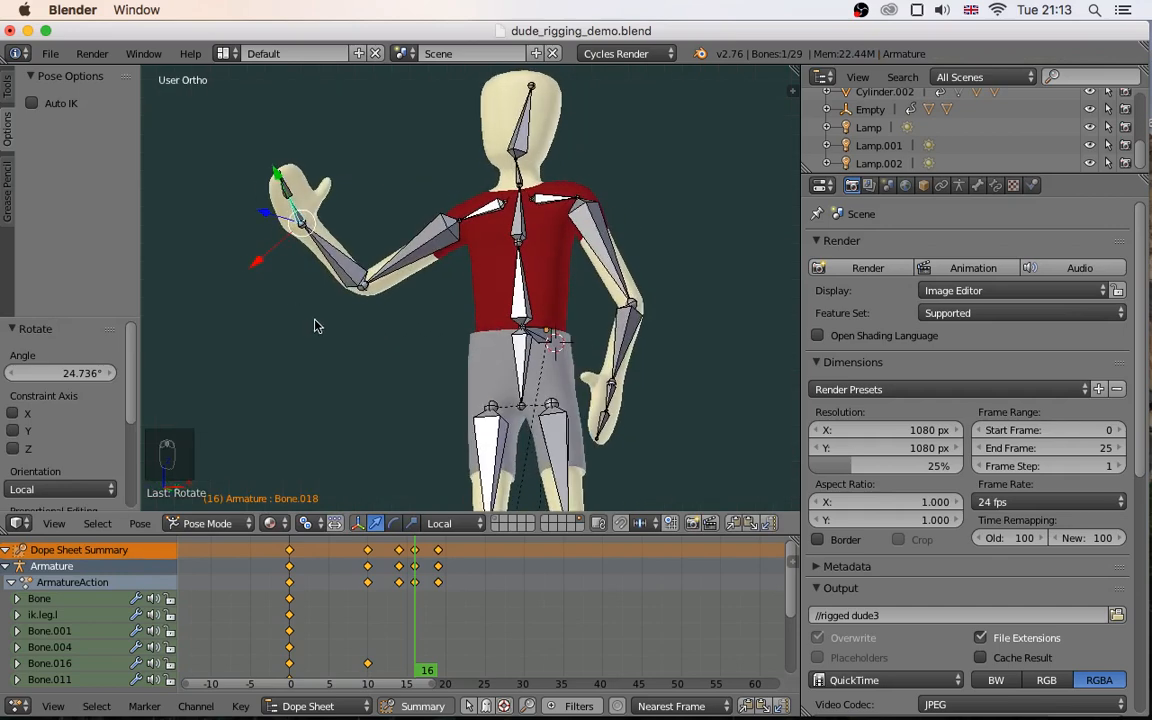
{"action": "left_click_drag", "start_coordinate": [416, 640], "coordinate": [441, 637]}
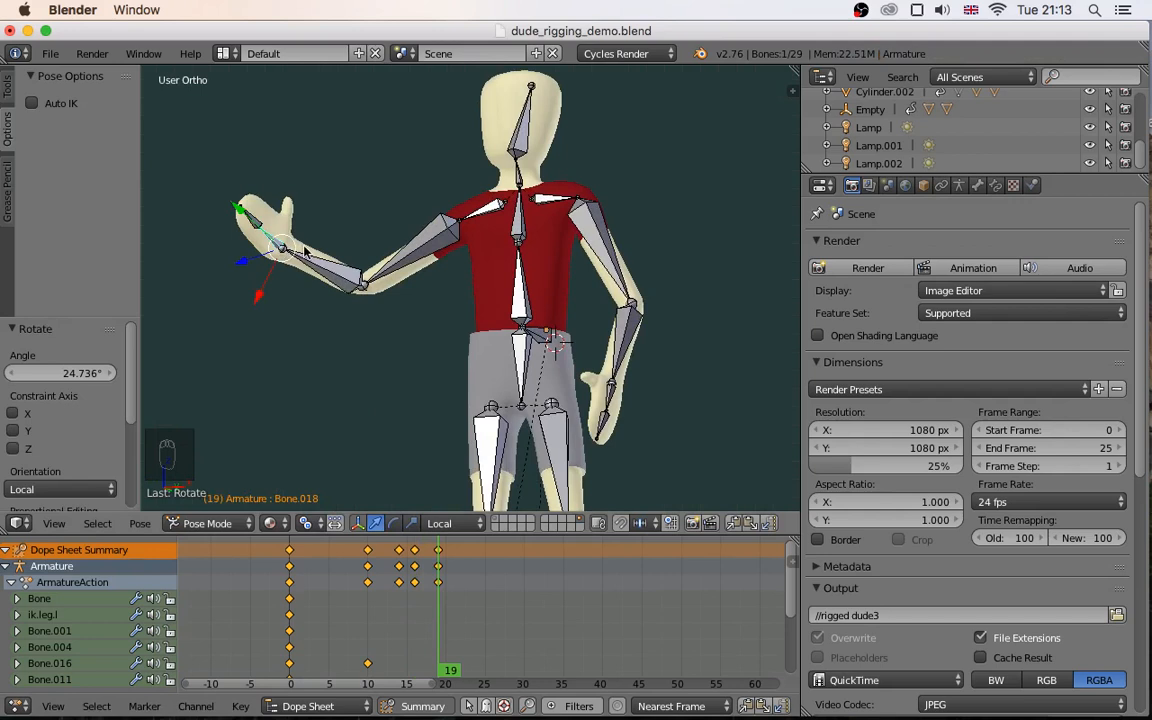
{"action": "key", "text": "i"}
Go to frame 22 and rotate the right wrist bone by about -38.9°
{"action": "left_click", "coordinate": [449, 611]}
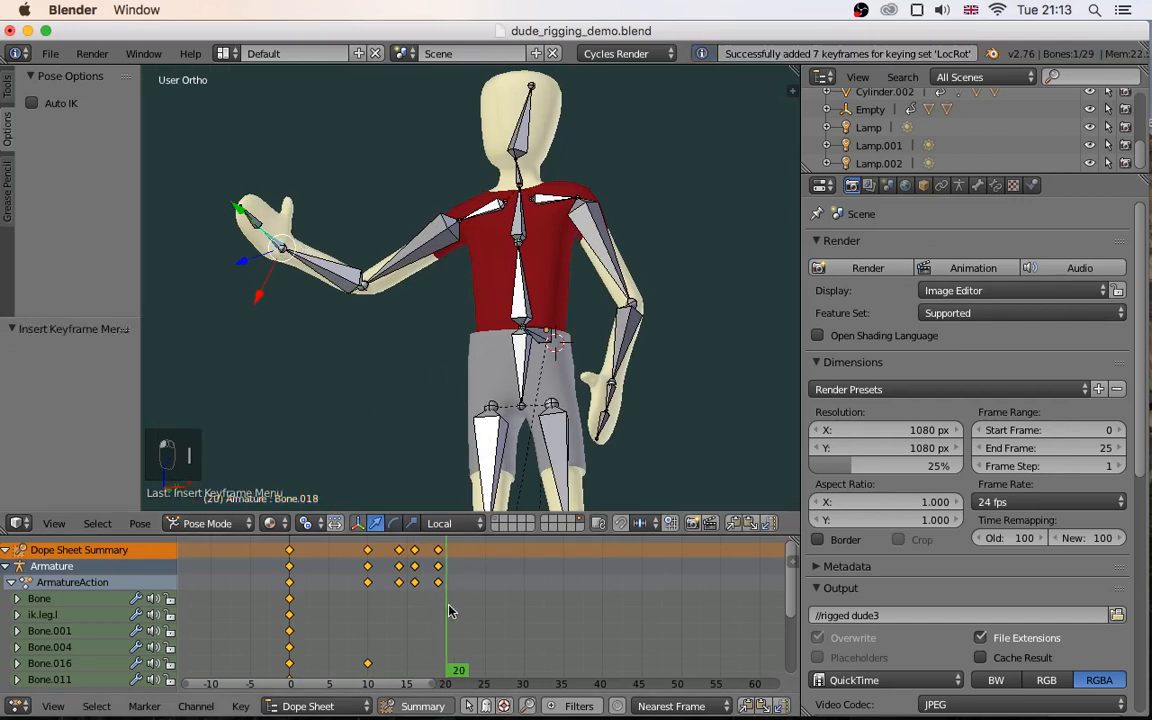
{"action": "key", "text": "Right"}
{"action": "key", "text": "Right"}
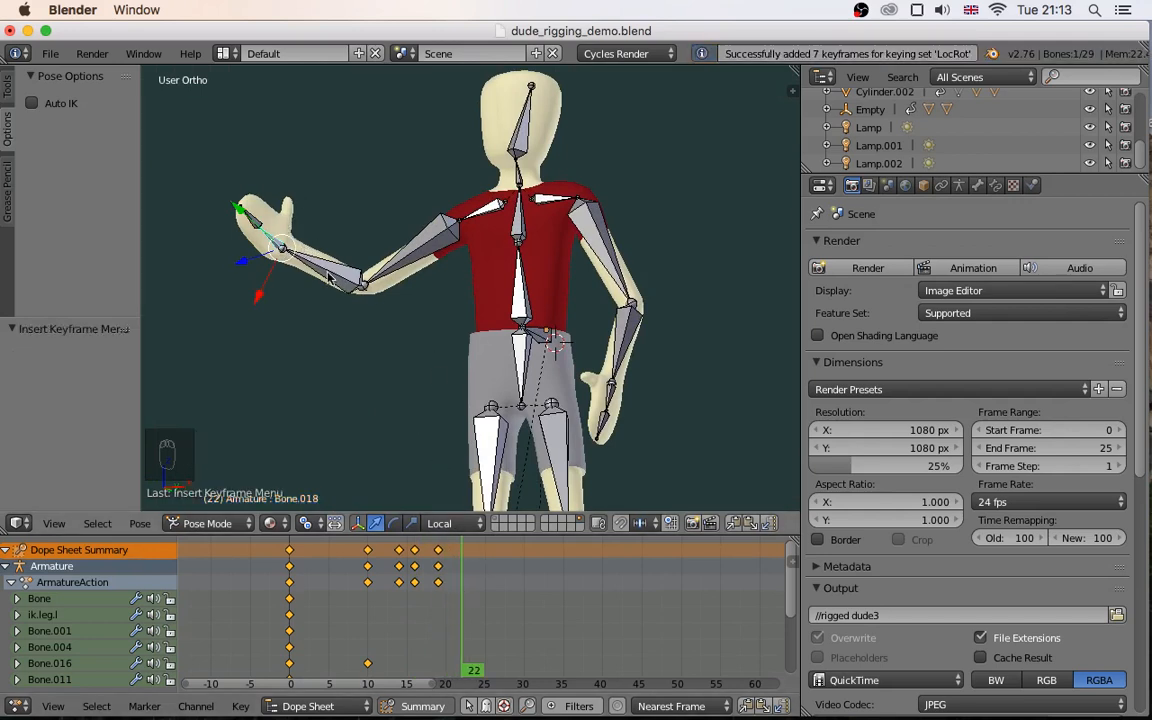
{"action": "key", "text": "r"}
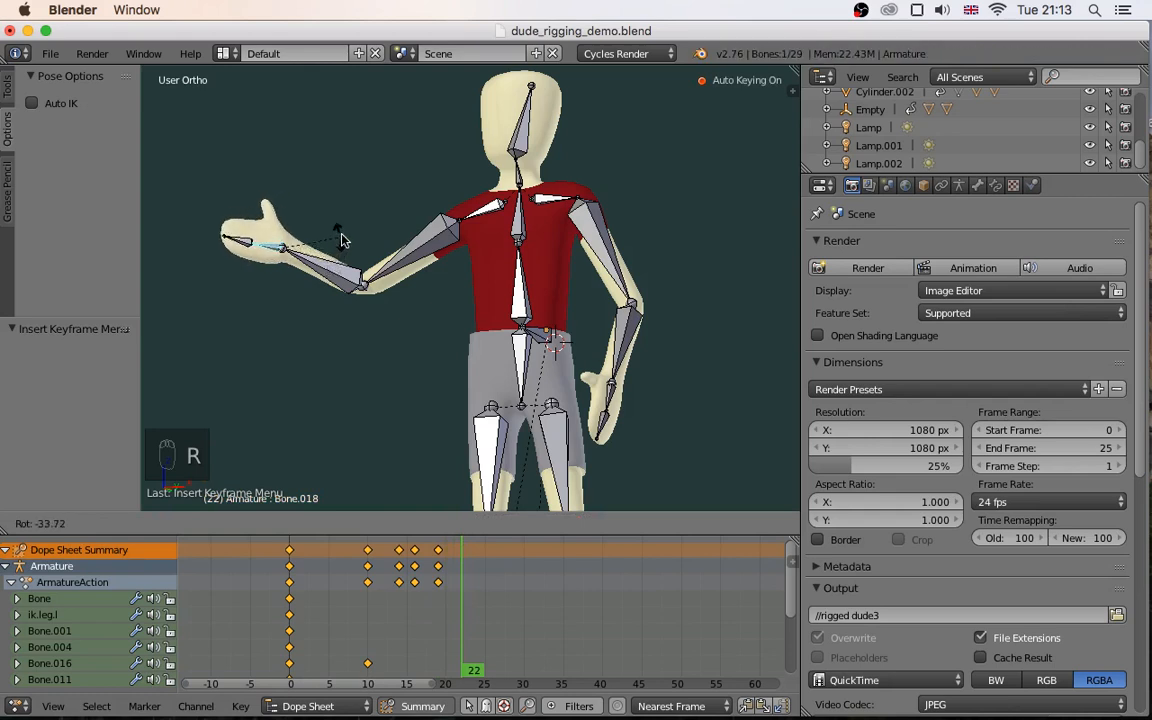
{"action": "left_click", "coordinate": [342, 232]}
Play the animation from frame 0 to check the wrist motion and stop it
{"action": "left_click_drag", "start_coordinate": [463, 603], "coordinate": [290, 600]}
{"action": "key", "text": "alt+a"}
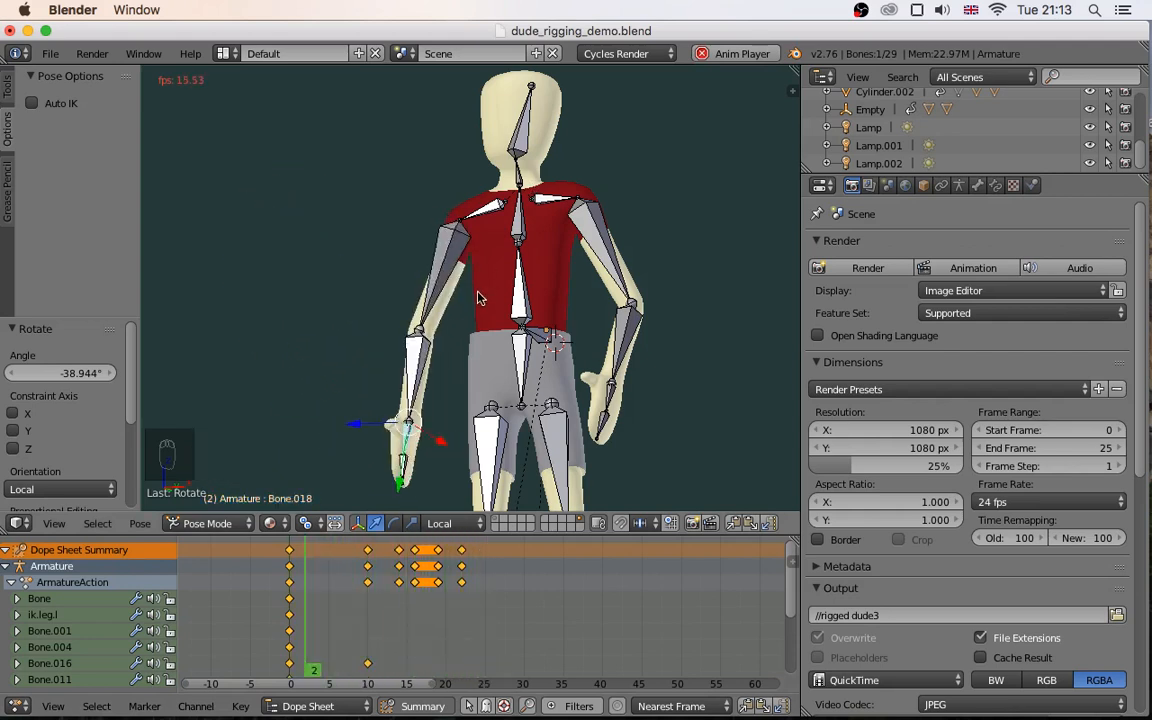
{"action": "key", "text": "alt+a"}
Go to frame 10 and move the hip control bone along its local Z axis by about 0.343
{"action": "middle_click_drag", "start_coordinate": [440, 359], "coordinate": [415, 378]}
{"action": "left_click_drag", "start_coordinate": [380, 622], "coordinate": [368, 622]}
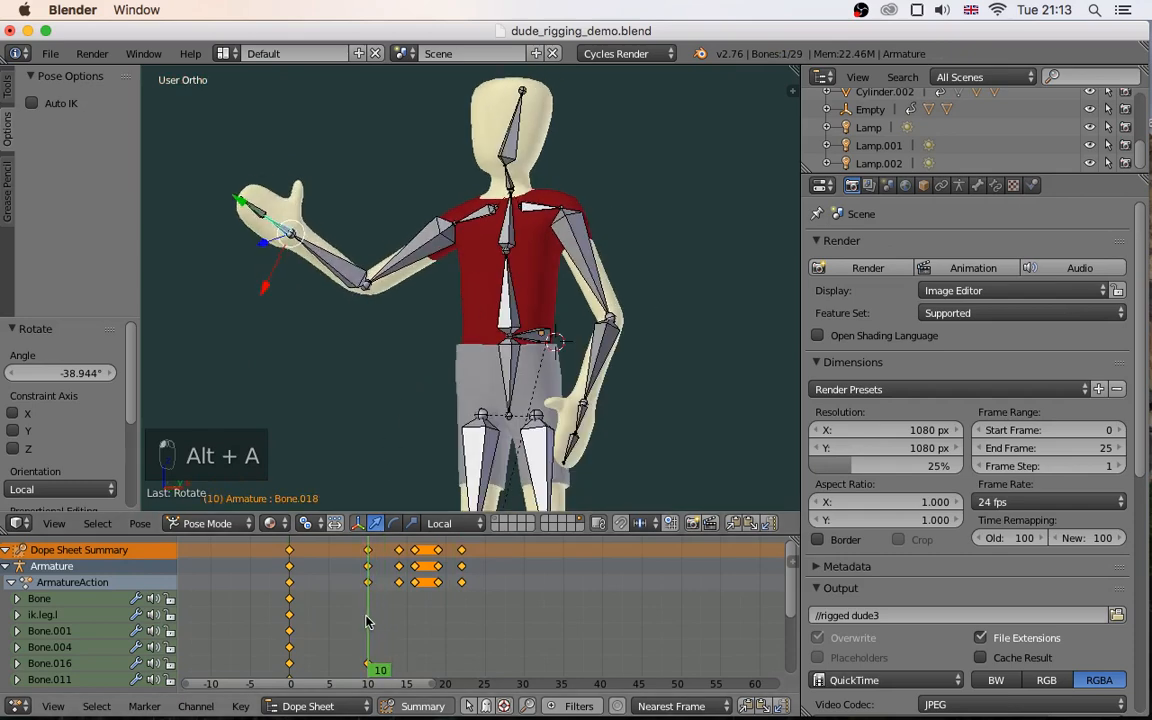
{"action": "scroll", "coordinate": [630, 275], "scroll_direction": "down", "scroll_amount": 3}
{"action": "right_click", "coordinate": [512, 314]}
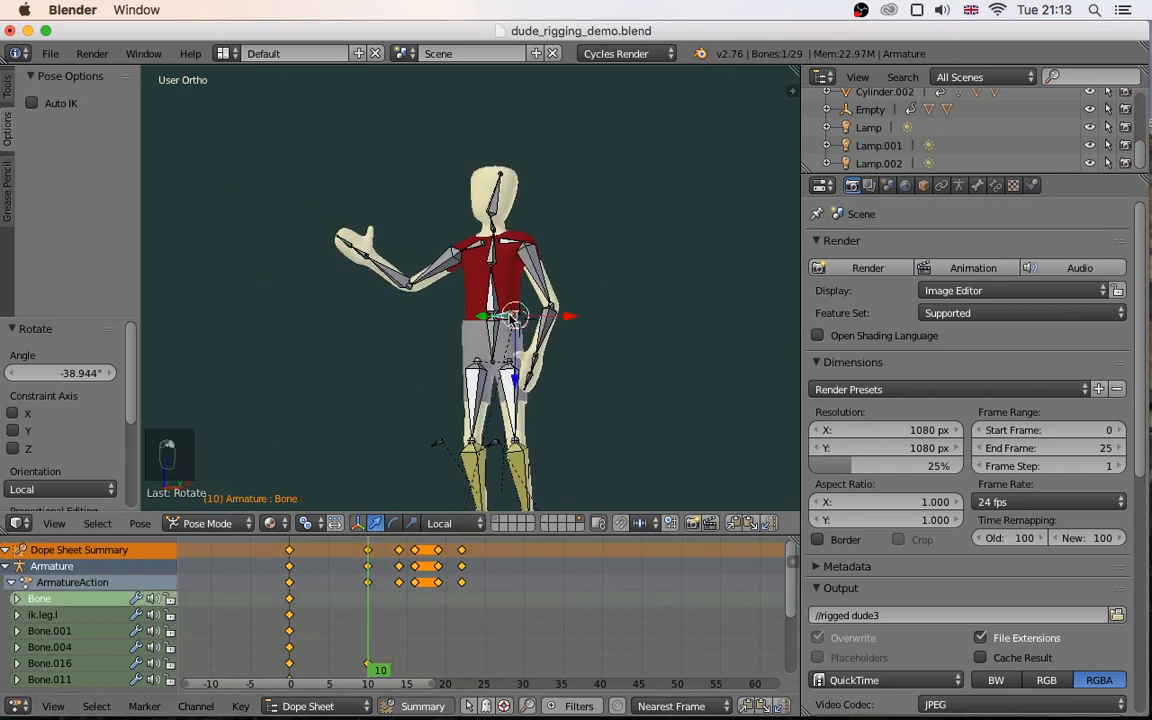
{"action": "key", "text": "g"}
{"action": "key", "text": "z"}
{"action": "key", "text": "z"}
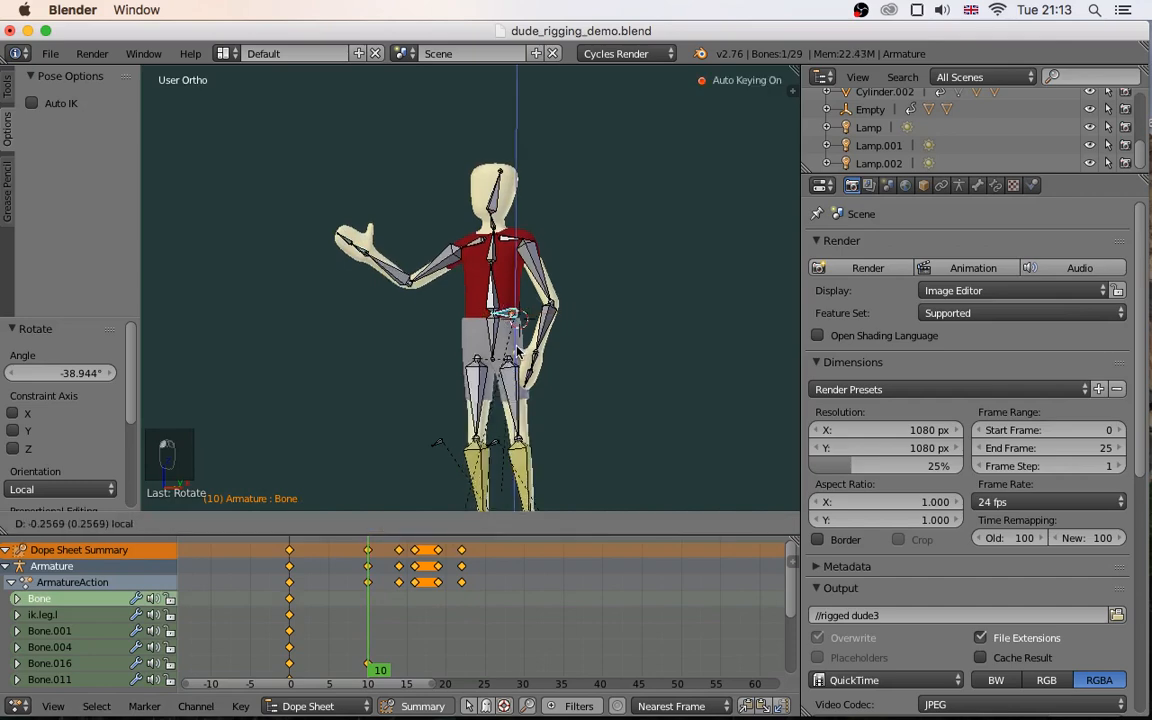
{"action": "left_click", "coordinate": [516, 347]}
{"action": "middle_click_drag", "start_coordinate": [411, 342], "coordinate": [475, 348]}
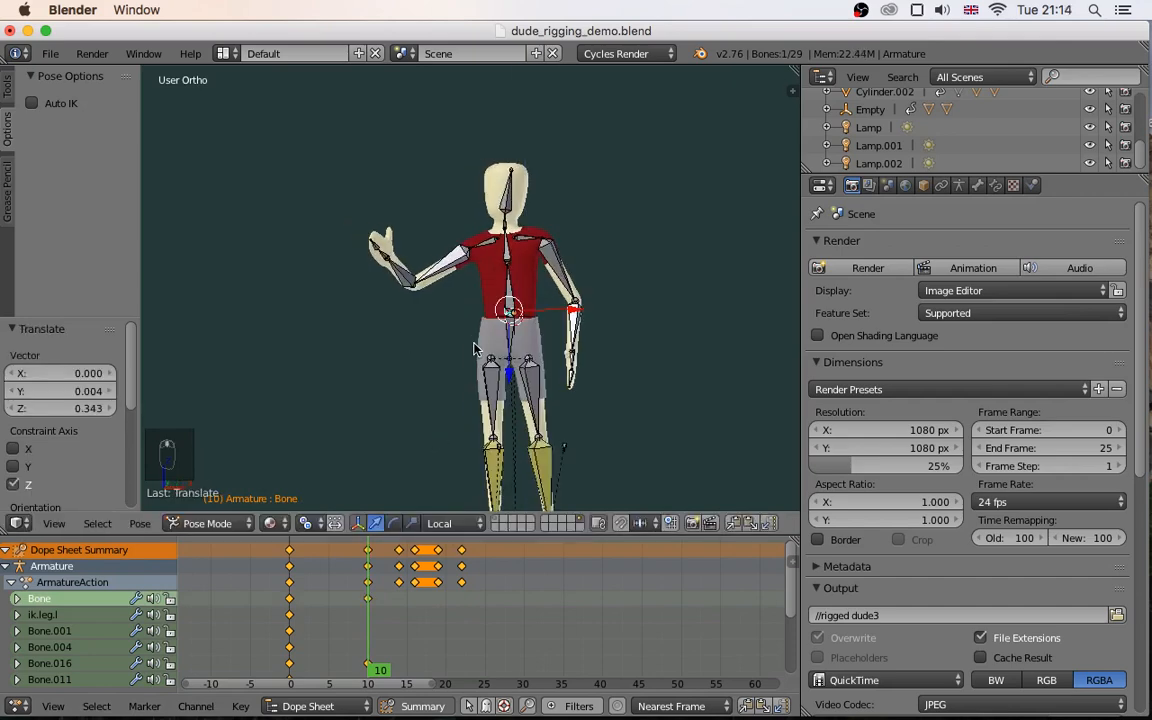
Select the head bone in front view and rotate it about the global Z axis by about -10.4°
{"action": "key", "text": "KP_1"}
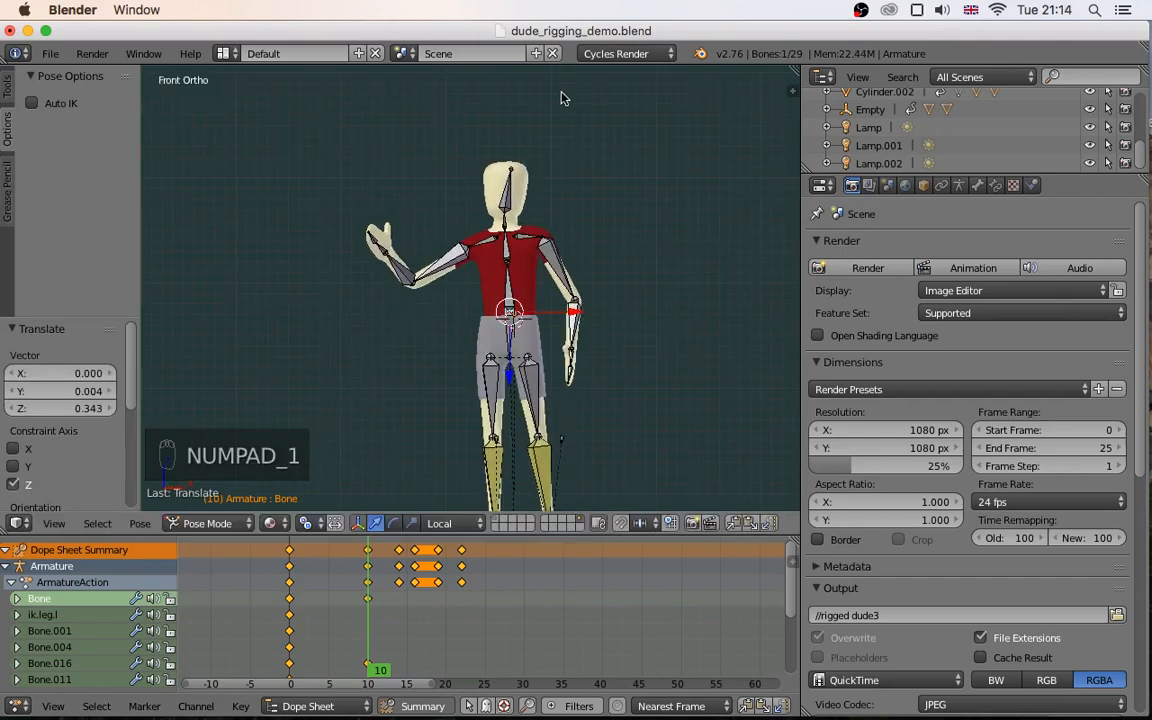
{"action": "right_click", "coordinate": [505, 203]}
{"action": "key", "text": "r"}
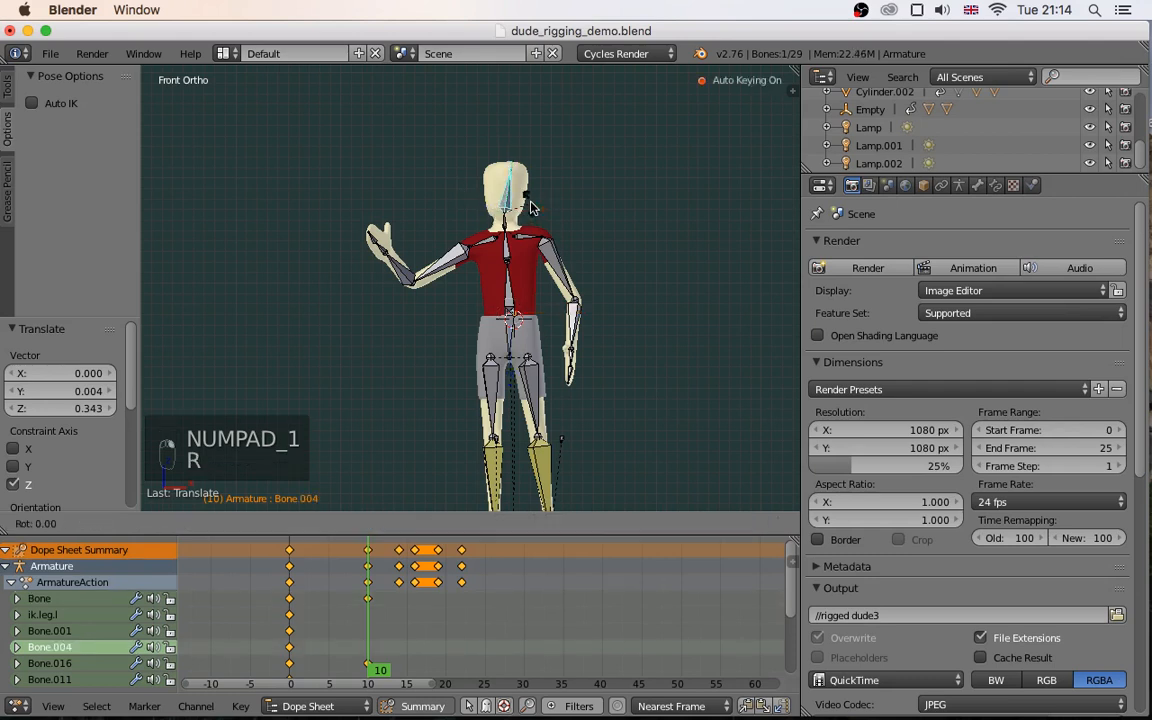
{"action": "key", "text": "z"}
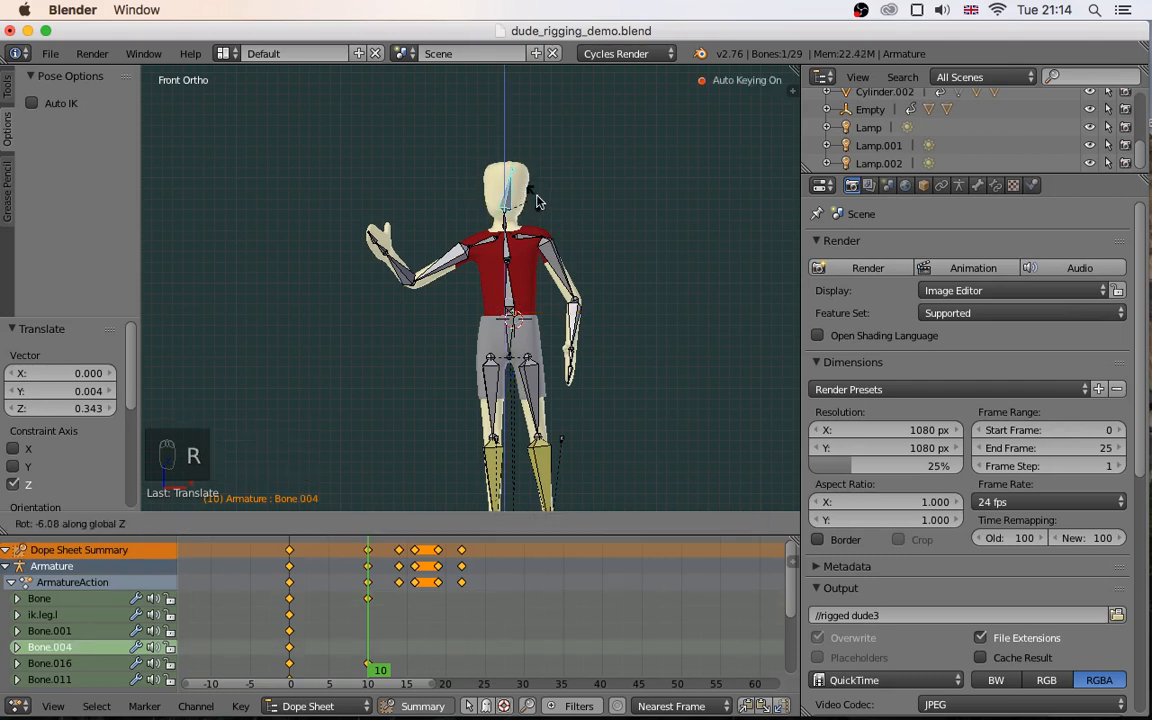
{"action": "left_click", "coordinate": [516, 208]}
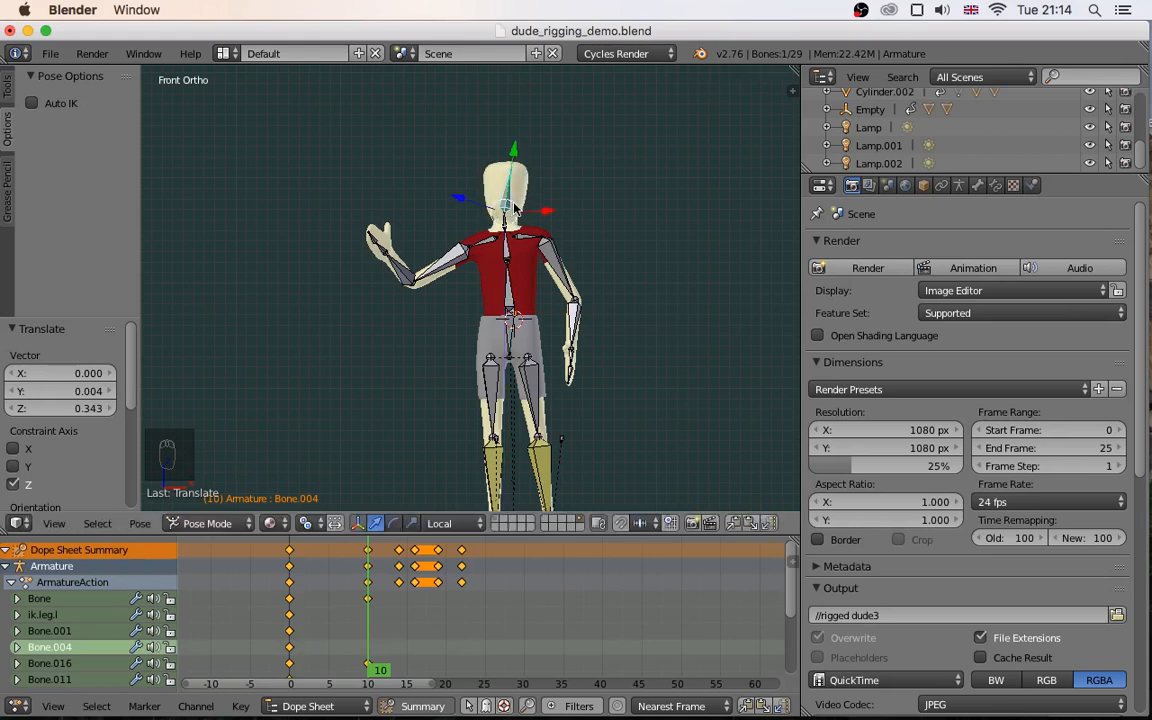
{"action": "key", "text": "r"}
{"action": "key", "text": "z"}
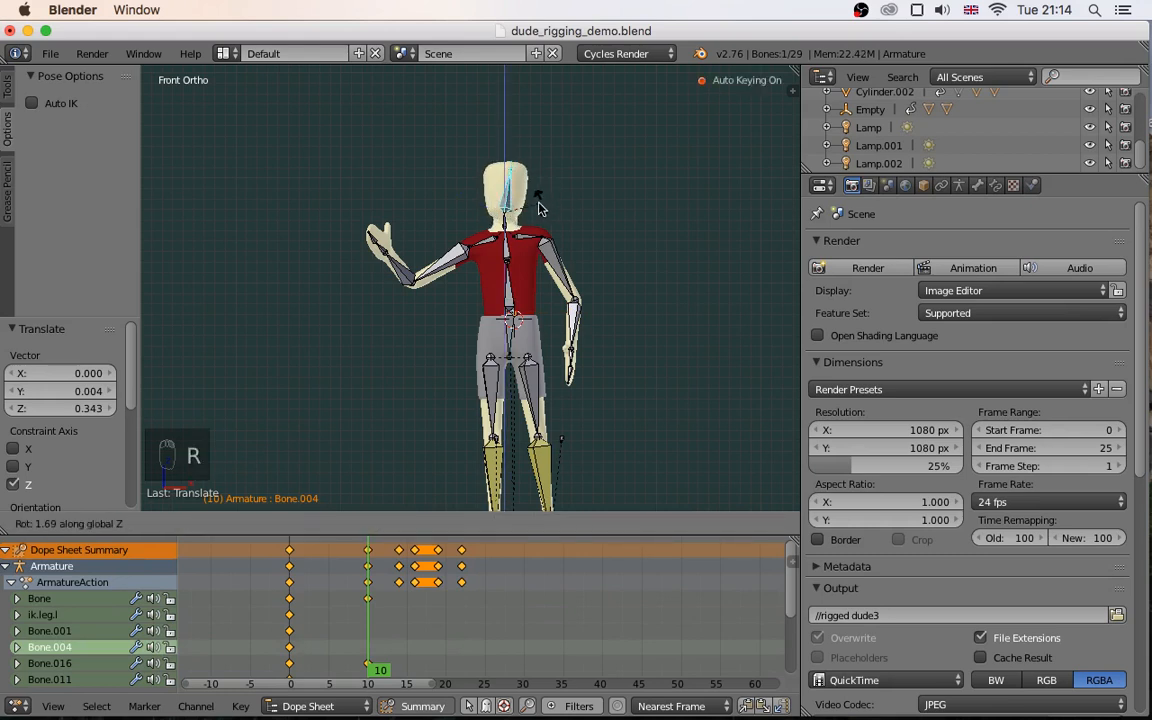
{"action": "left_click", "coordinate": [588, 184]}
{"action": "middle_click_drag", "start_coordinate": [589, 194], "coordinate": [596, 231]}
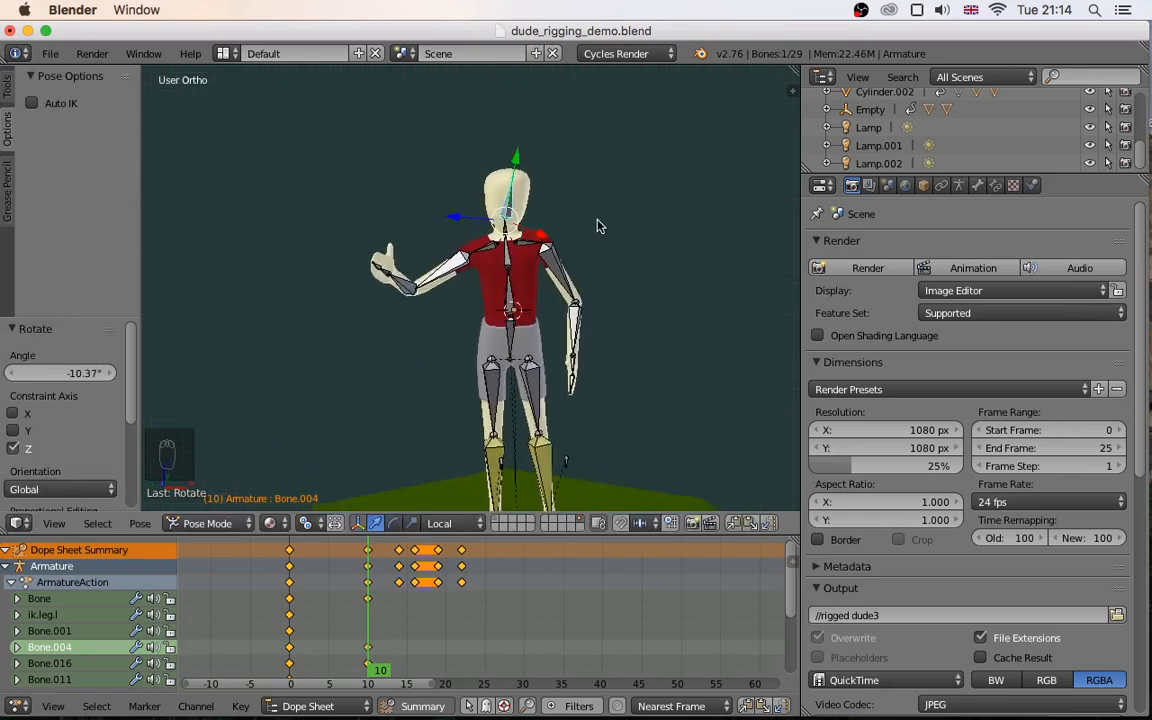
Turn the head further at frame 10 by rotating its bone about 64.7° around the global Z axis
{"action": "key", "text": "r"}
{"action": "key", "text": "z"}
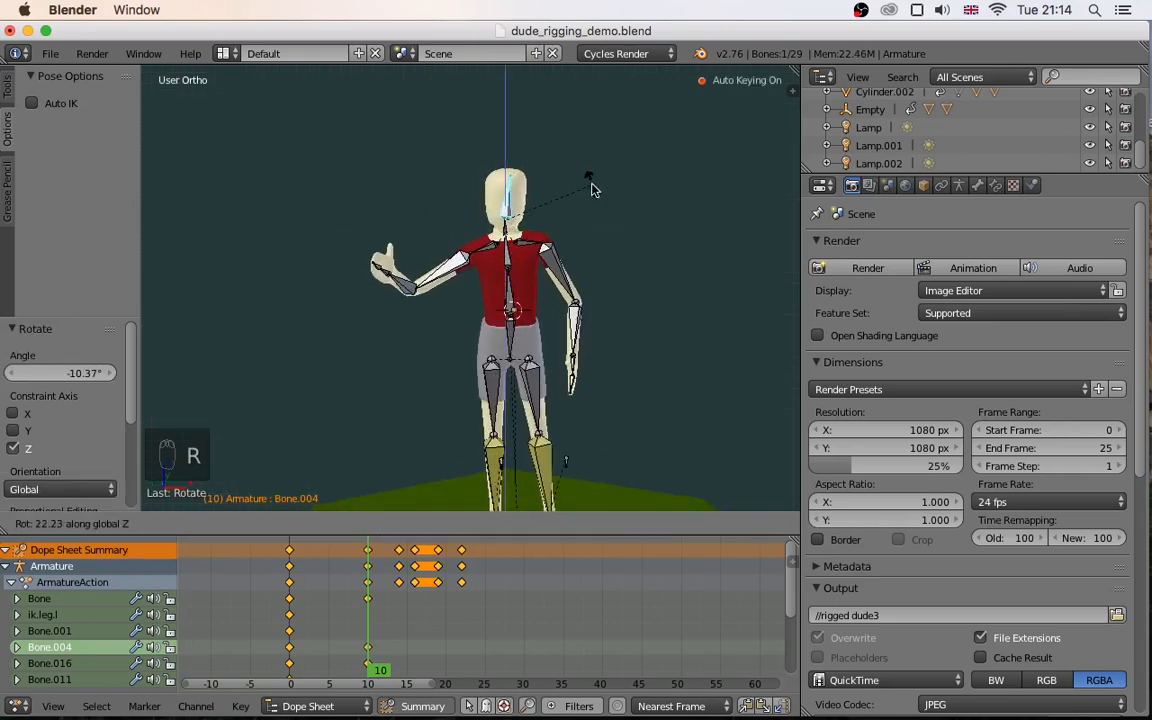
{"action": "left_click", "coordinate": [530, 172]}
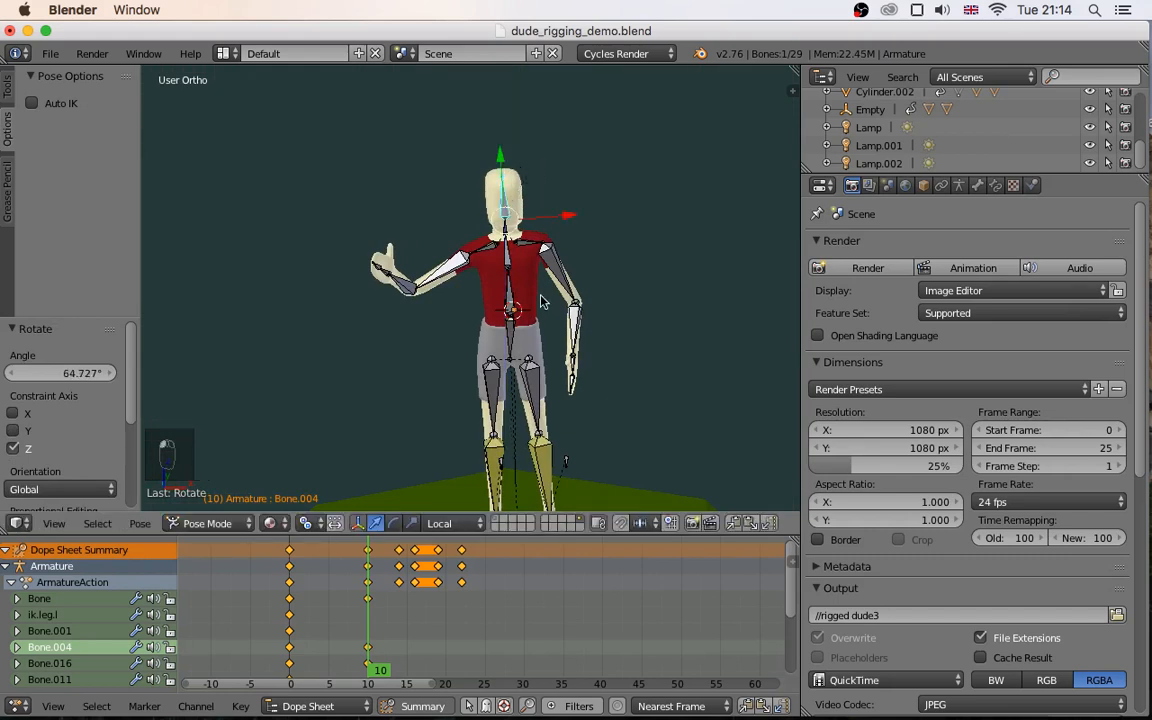
{"action": "key", "text": "KP_1"}
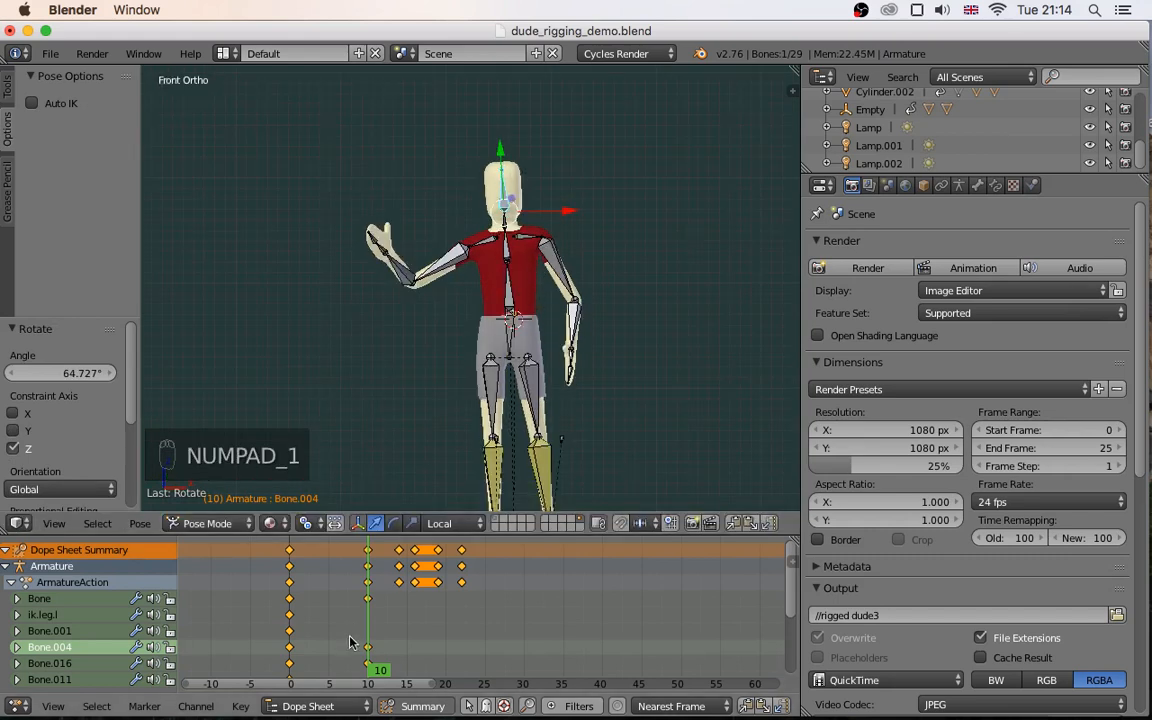
Go to frame 16 and shift the left forearm bone by about -0.118 in X
{"action": "left_click_drag", "start_coordinate": [371, 626], "coordinate": [414, 632]}
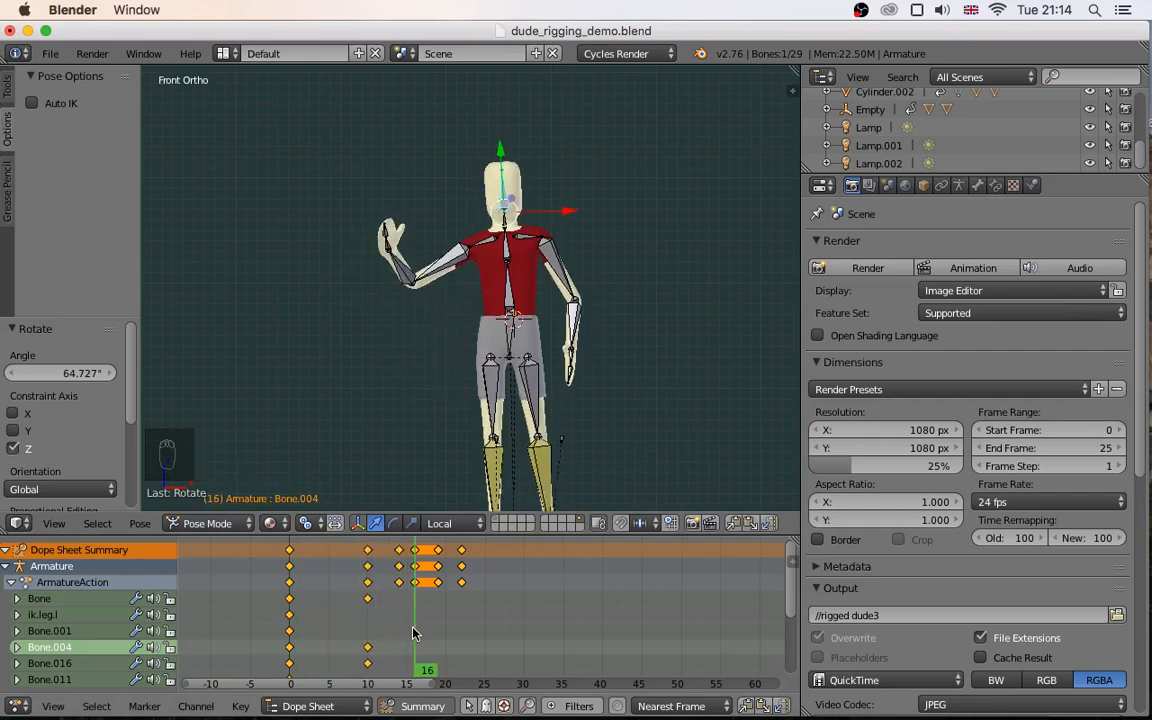
{"action": "right_click", "coordinate": [574, 330]}
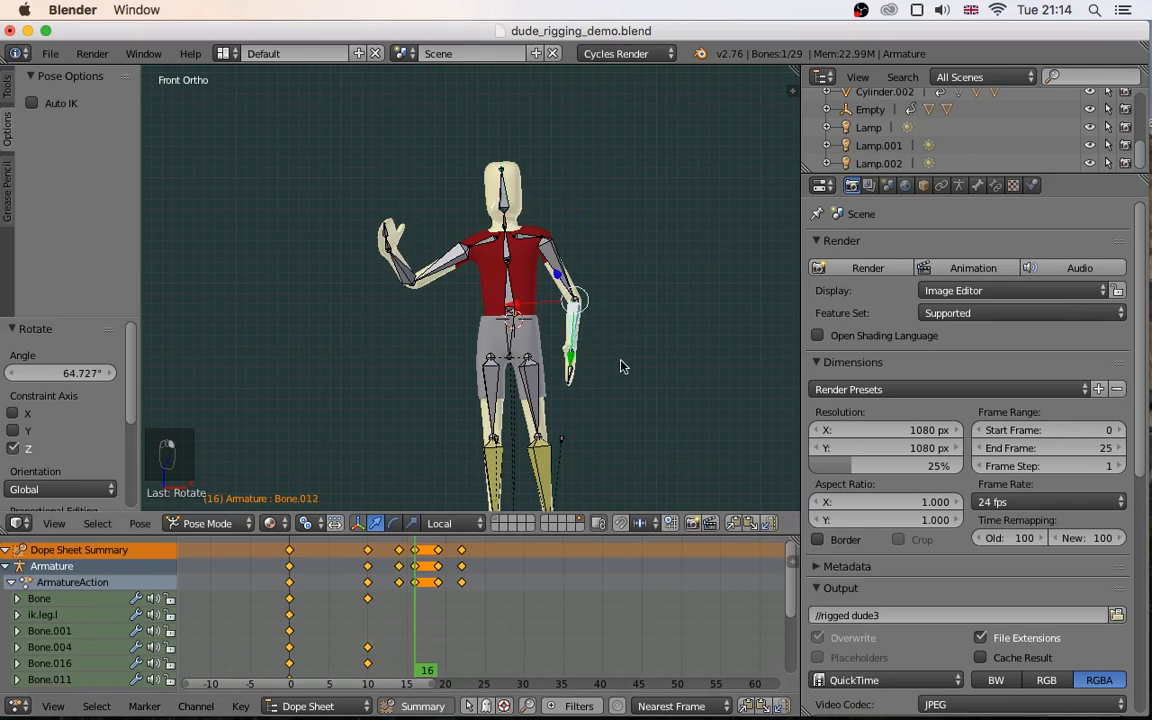
{"action": "key", "text": "g"}
{"action": "left_click", "coordinate": [632, 364]}
{"action": "right_click", "coordinate": [513, 333]}
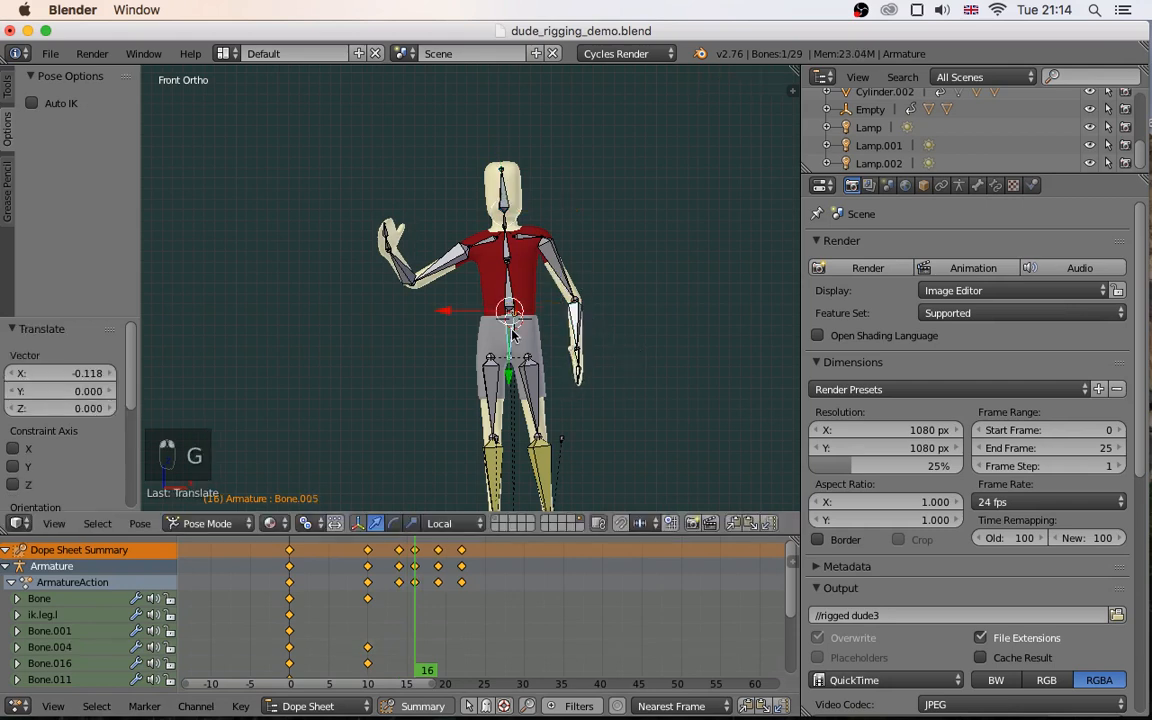
{"action": "key", "text": "g"}
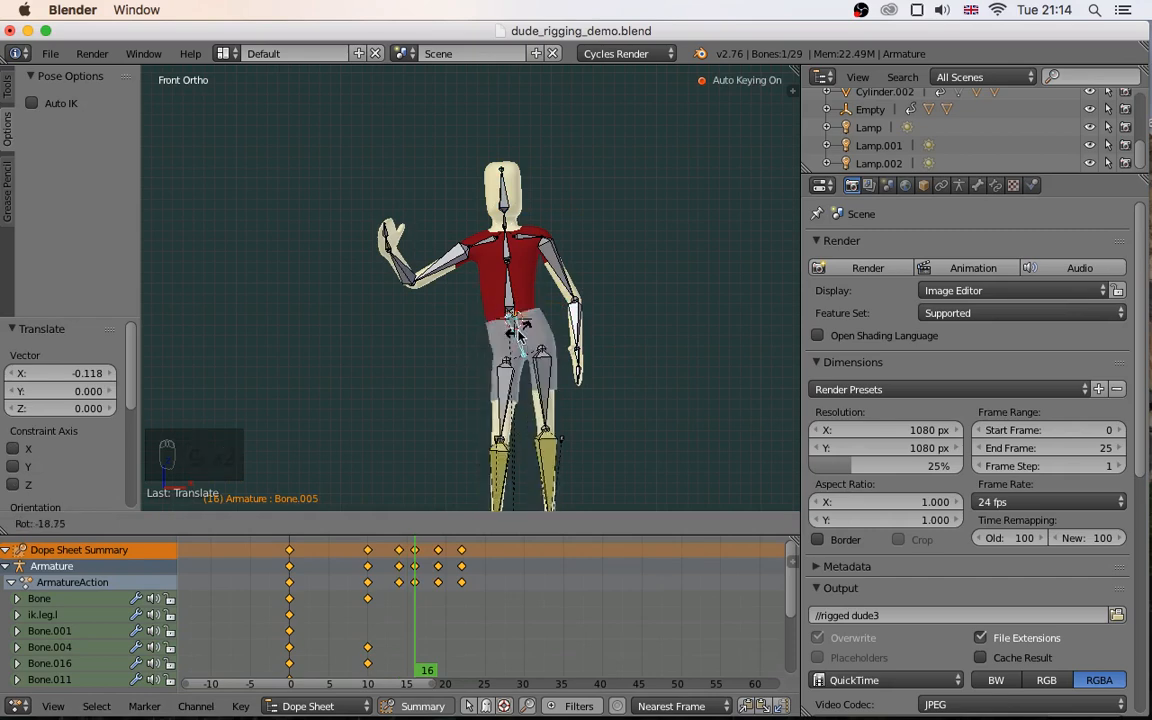
{"action": "right_click", "coordinate": [507, 340]}
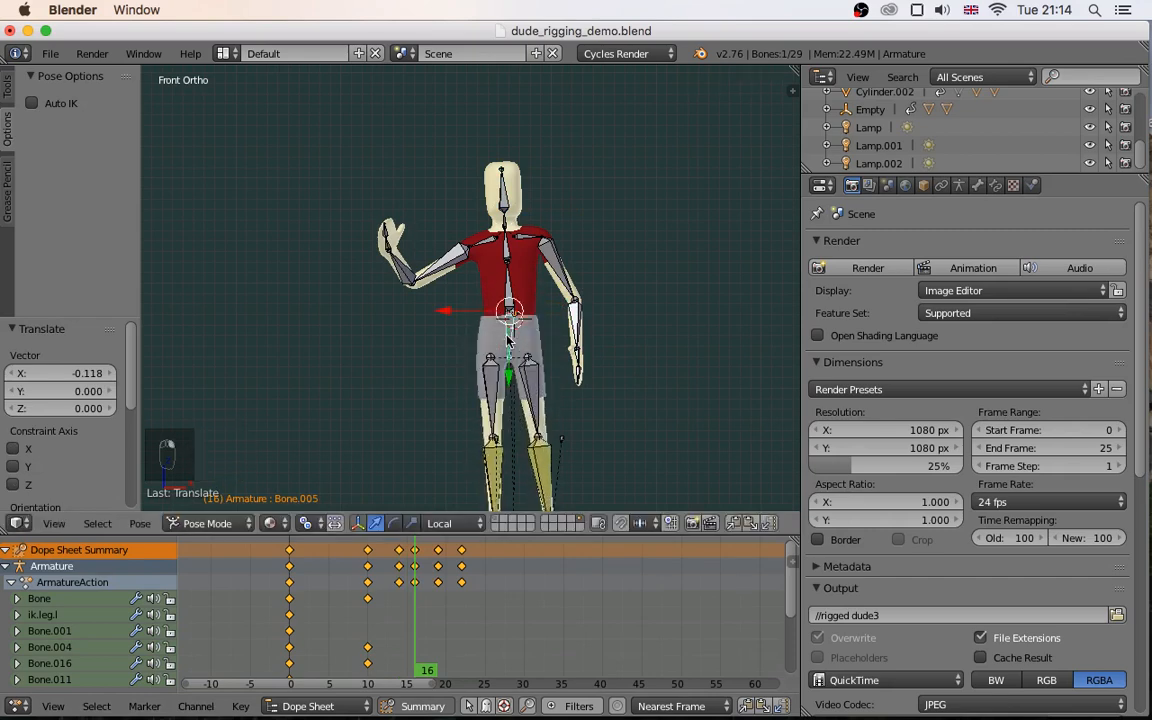
{"action": "key", "text": "g"}
{"action": "right_click", "coordinate": [508, 340]}
Lean the torso at frame 16 by moving the lower spine bone about 0.146 in X
{"action": "right_click", "coordinate": [512, 296]}
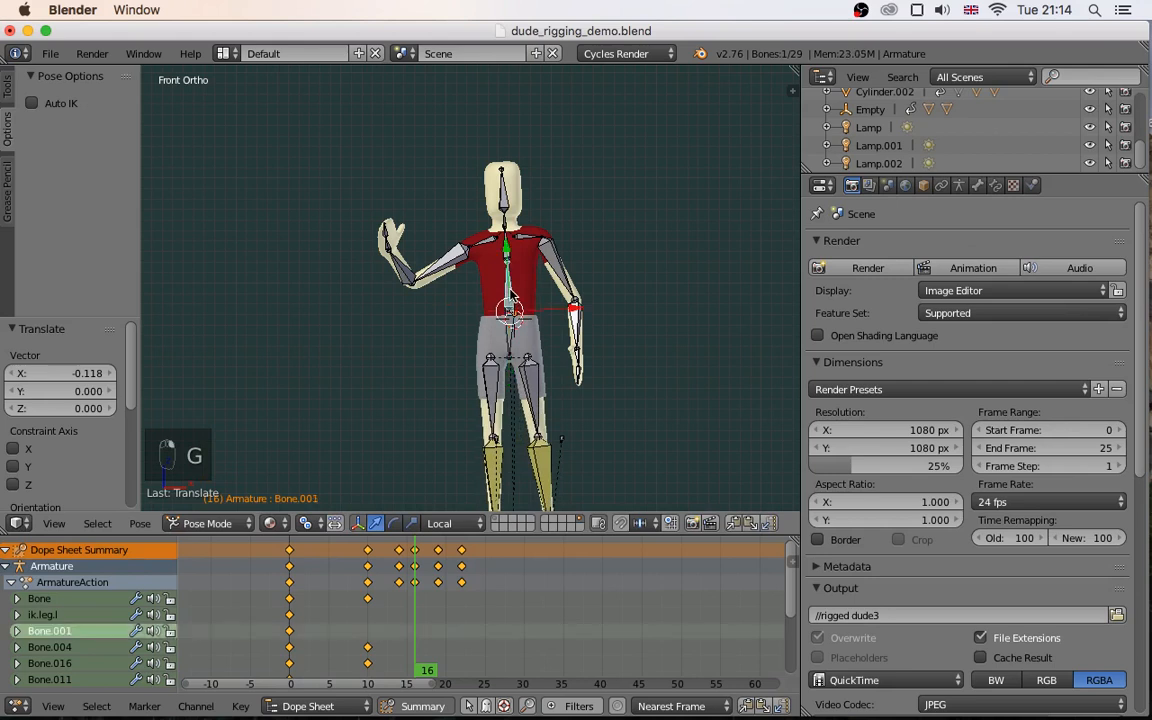
{"action": "key", "text": "g"}
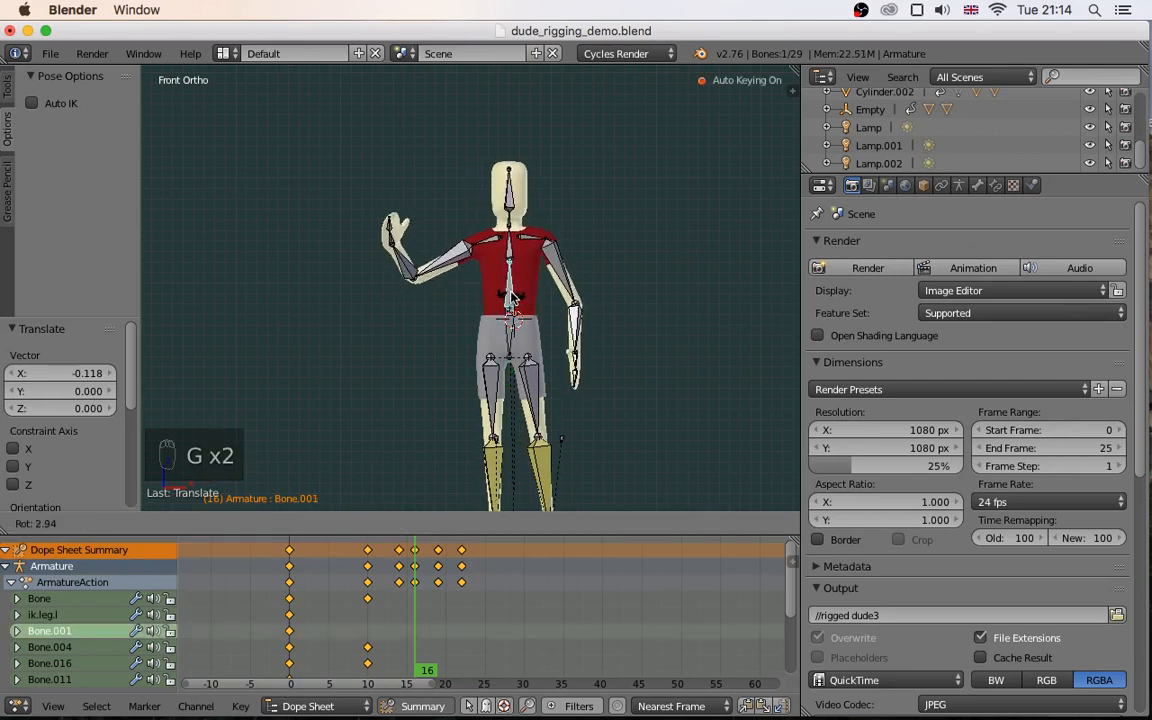
{"action": "left_click", "coordinate": [520, 300]}
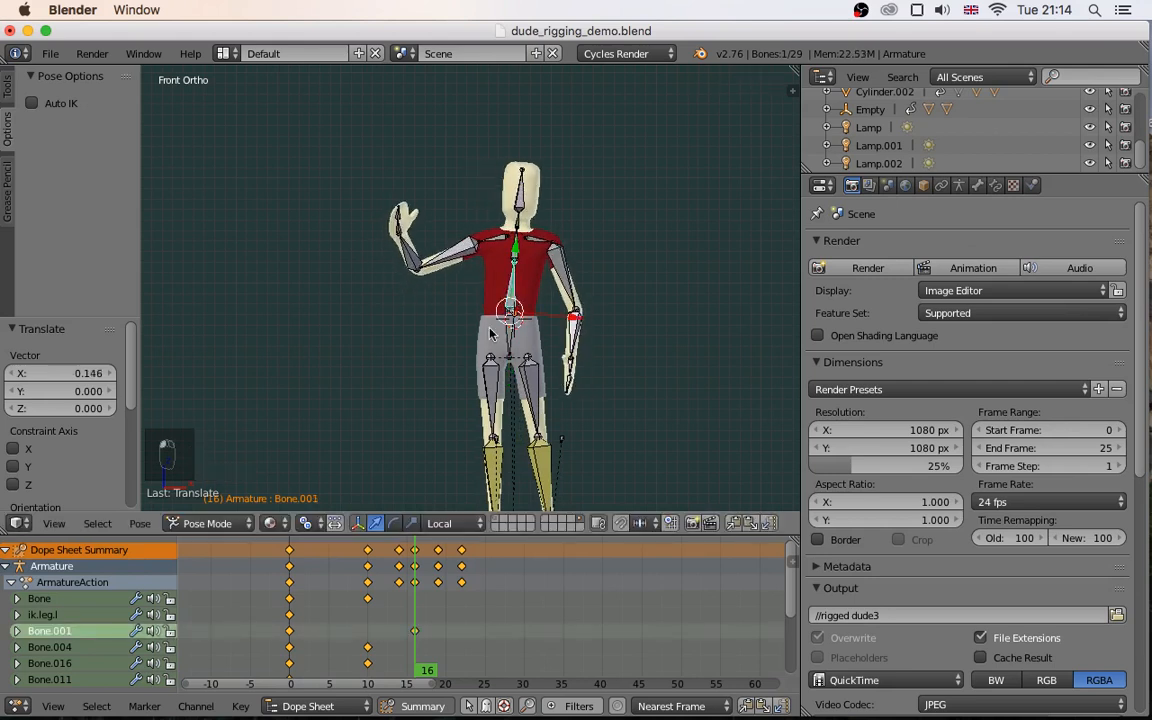
Scrub back toward the start and play the animation to check the body motion, stopping it after viewing
{"action": "left_click_drag", "start_coordinate": [412, 621], "coordinate": [322, 623]}
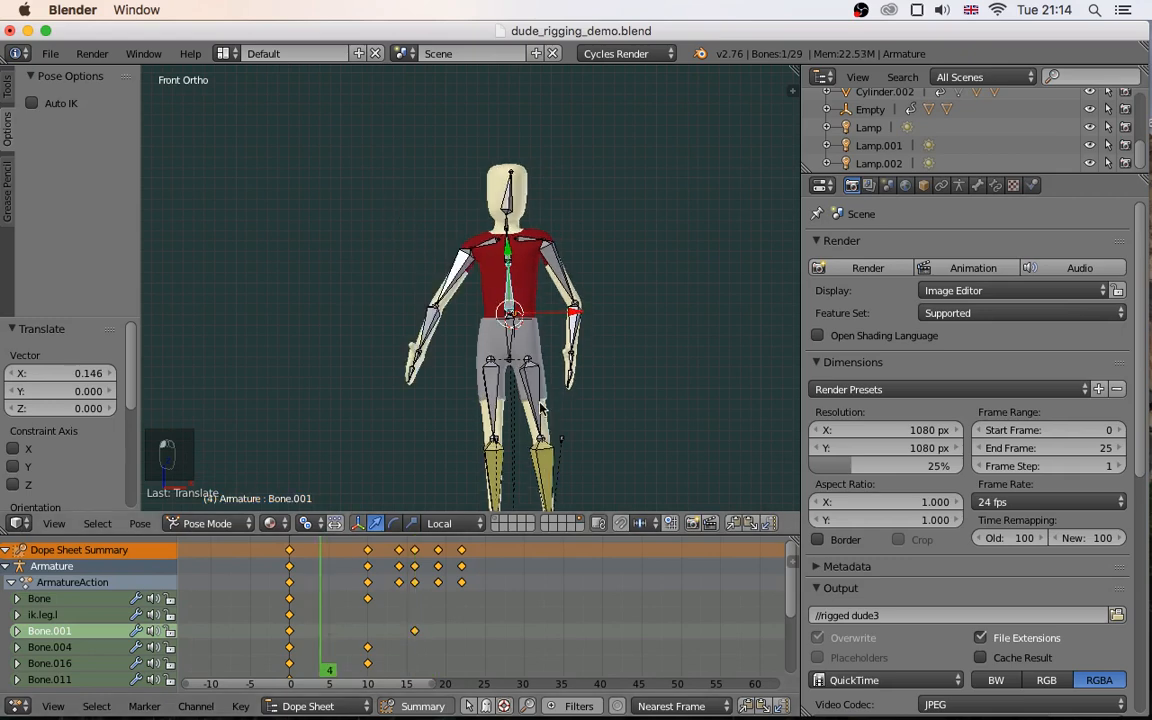
{"action": "key", "text": "alt+a"}
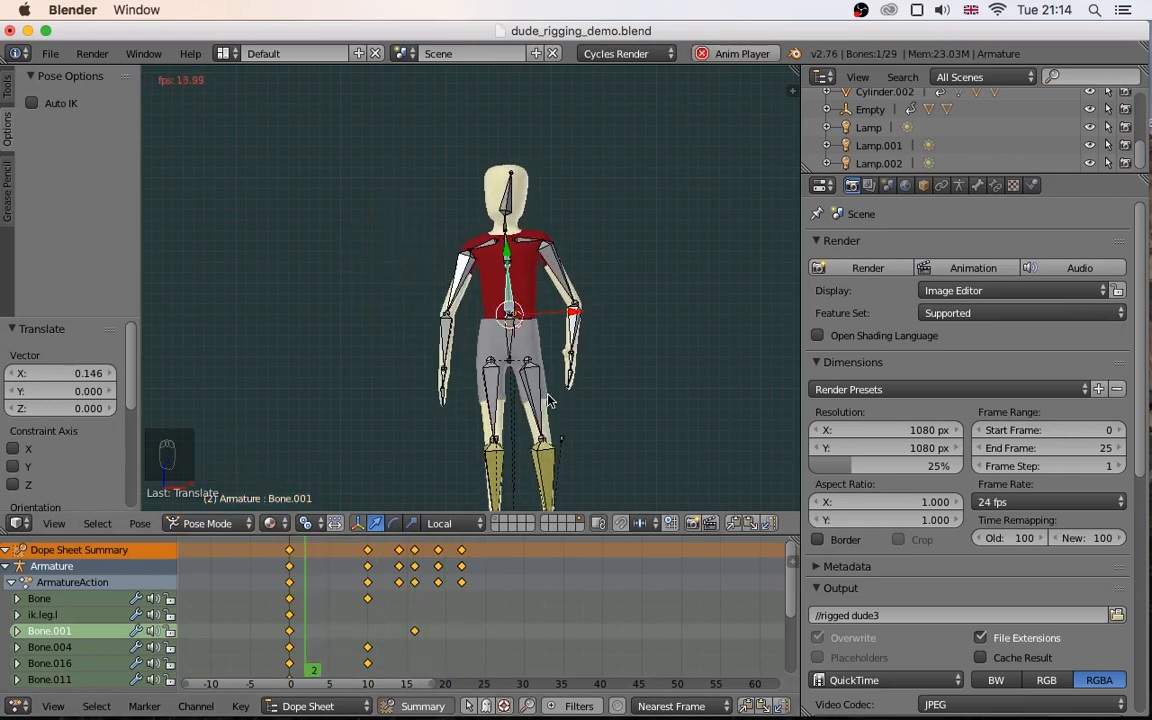
{"action": "key", "text": "alt+a"}
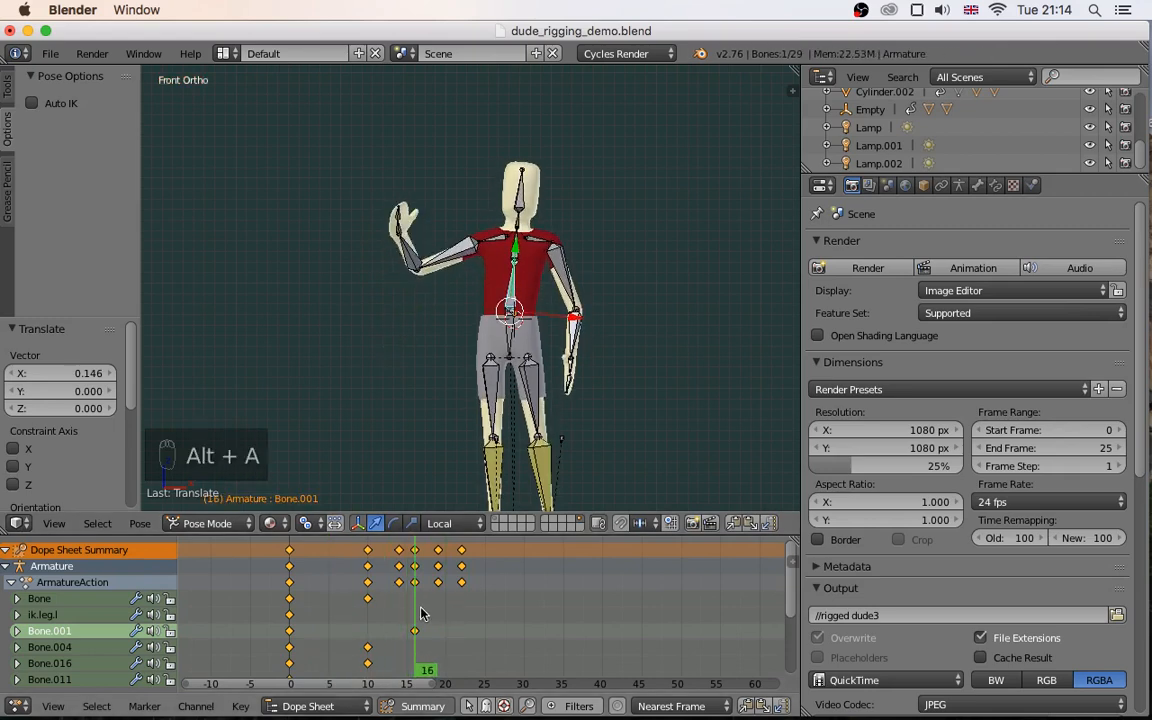
Review the poses at frames 16, 22, 10 and 14, and select the left knee control bone to inspect the legs
{"action": "mouse_move", "coordinate": [416, 612]}
{"action": "left_mouse_down"}
{"action": "mouse_move", "coordinate": [260, 612]}
{"action": "mouse_move", "coordinate": [416, 622]}
{"action": "left_mouse_up"}
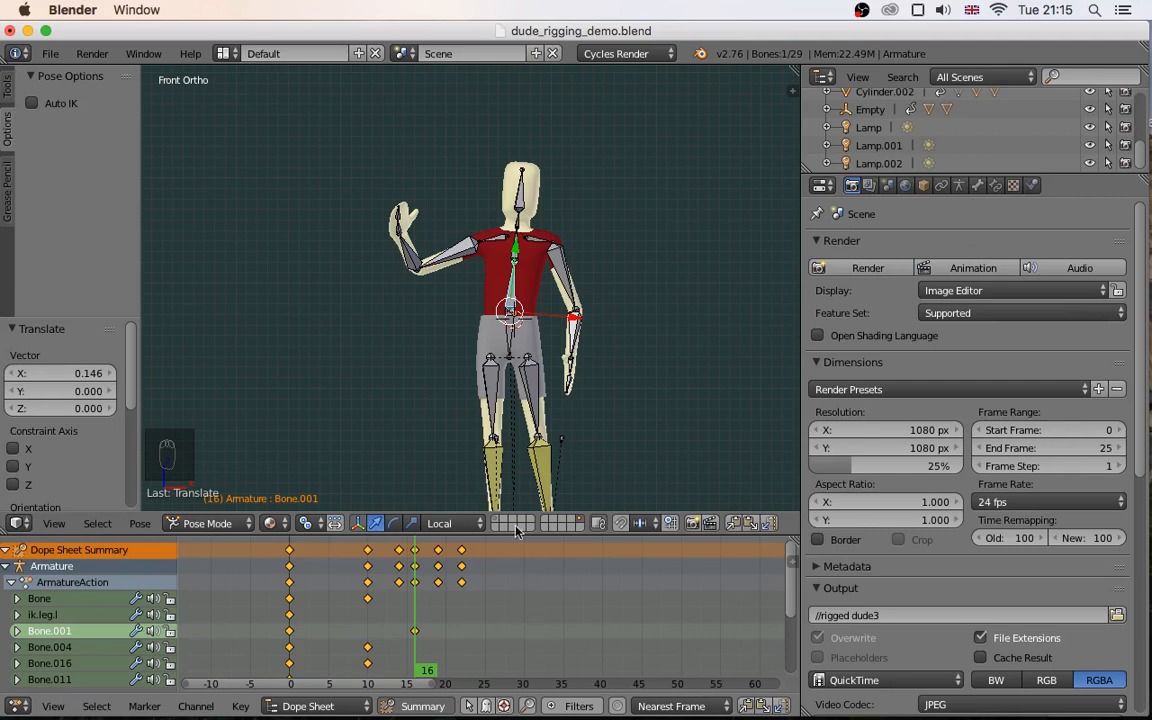
{"action": "left_click_drag", "start_coordinate": [413, 608], "coordinate": [449, 624]}
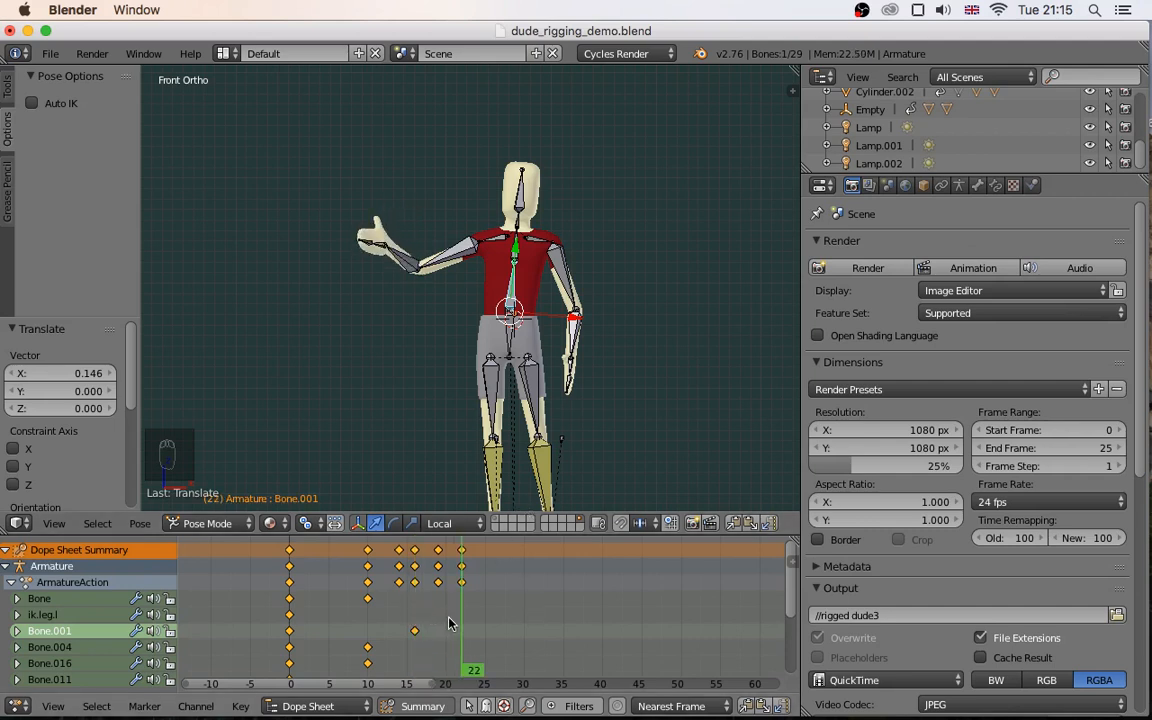
{"action": "middle_click_drag", "start_coordinate": [566, 443], "coordinate": [553, 369], "text": "shift"}
{"action": "left_click_drag", "start_coordinate": [459, 627], "coordinate": [367, 640]}
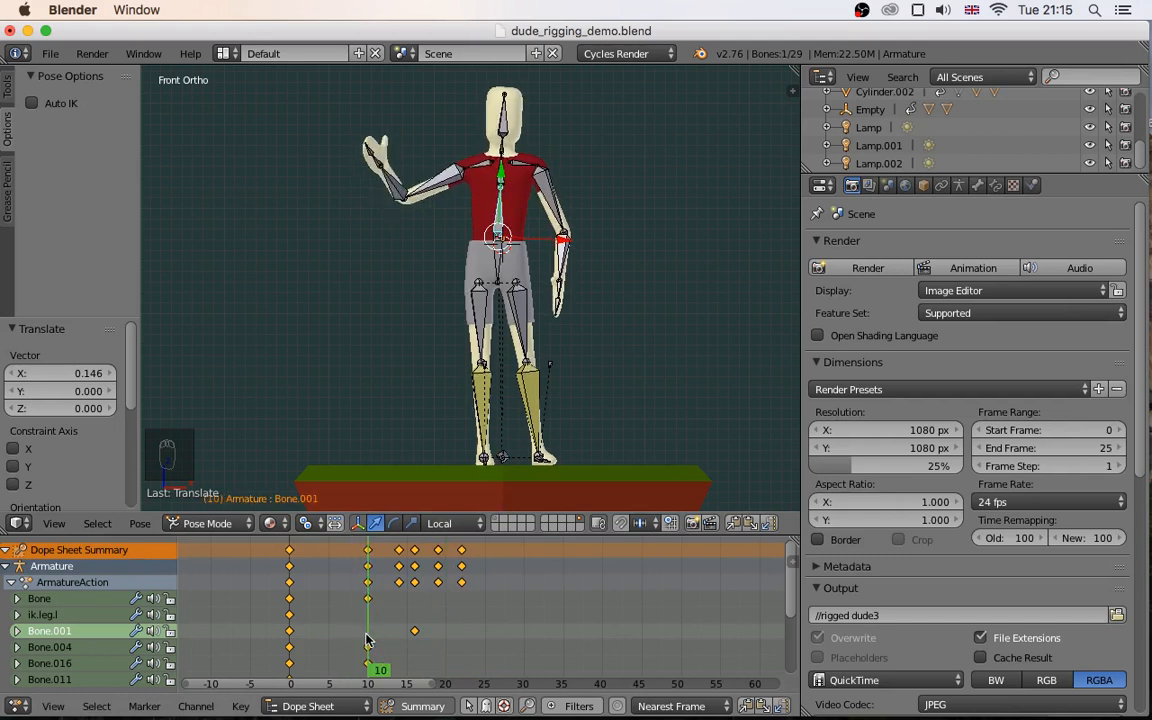
{"action": "left_click_drag", "start_coordinate": [367, 640], "coordinate": [398, 652]}
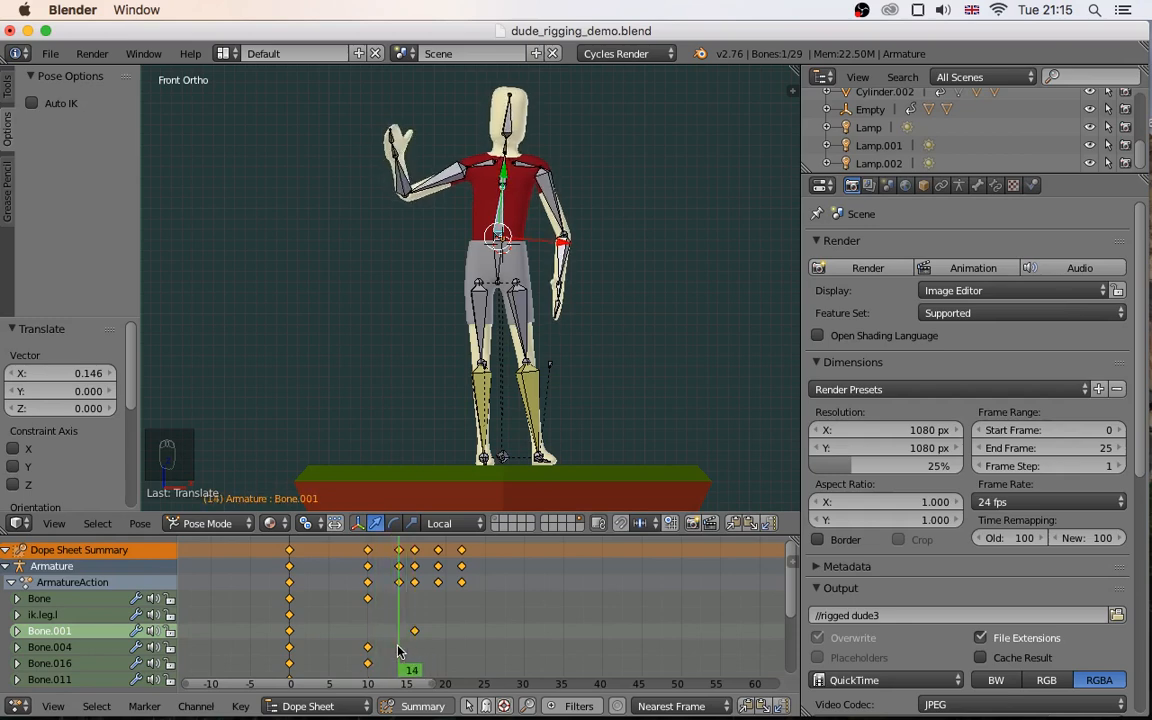
{"action": "right_click", "coordinate": [550, 372]}
{"action": "middle_click_drag", "start_coordinate": [586, 419], "coordinate": [573, 450]}
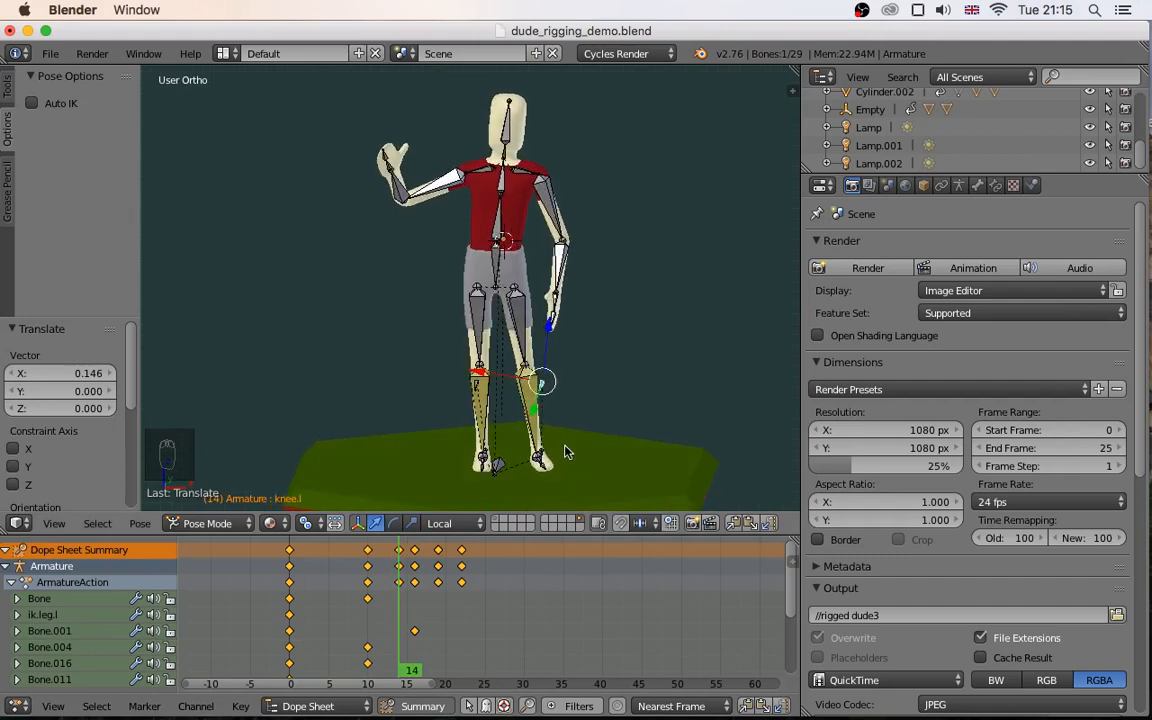
Switch to OBS by restoring its minimized window, and move the window up so its recording controls are accessible
{"action": "mouse_move", "coordinate": [972, 708]}
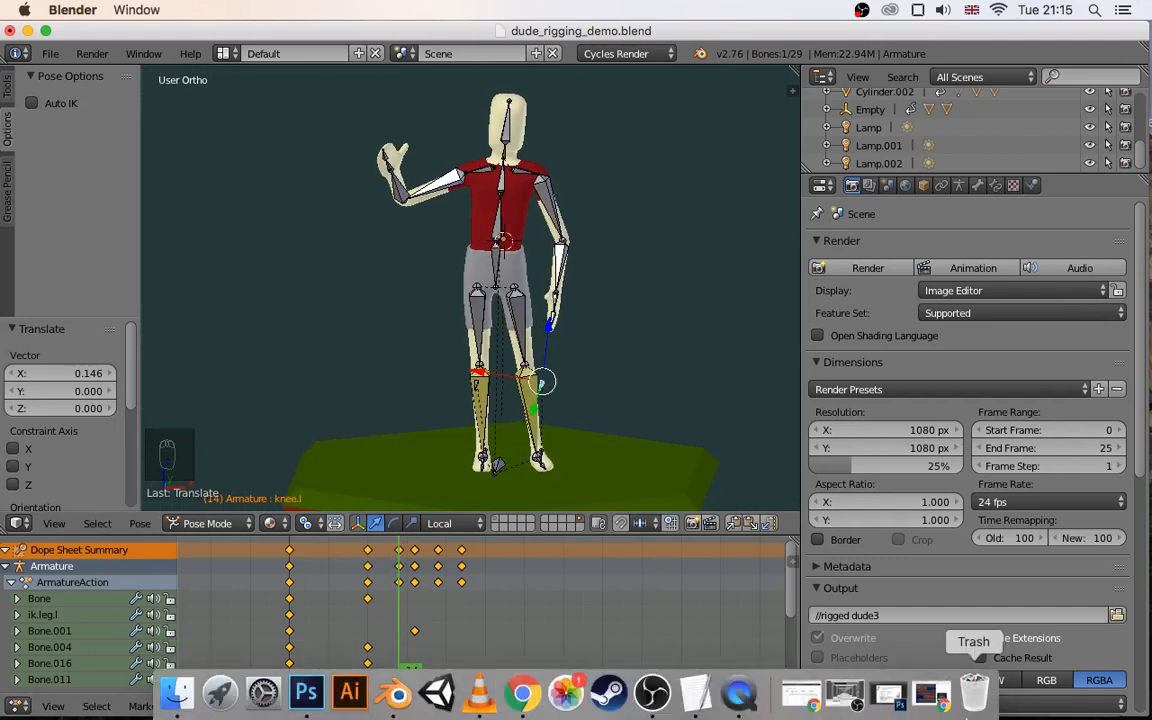
{"action": "left_click", "coordinate": [845, 700]}
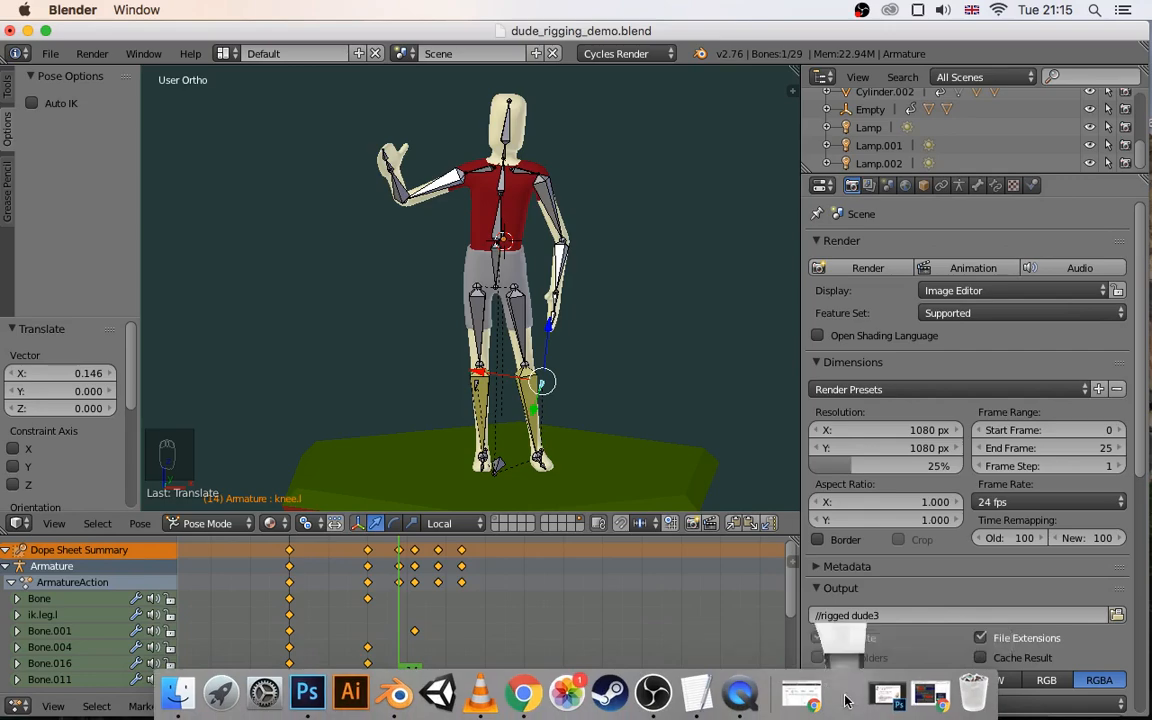
{"action": "left_click_drag", "start_coordinate": [750, 145], "coordinate": [752, 63]}
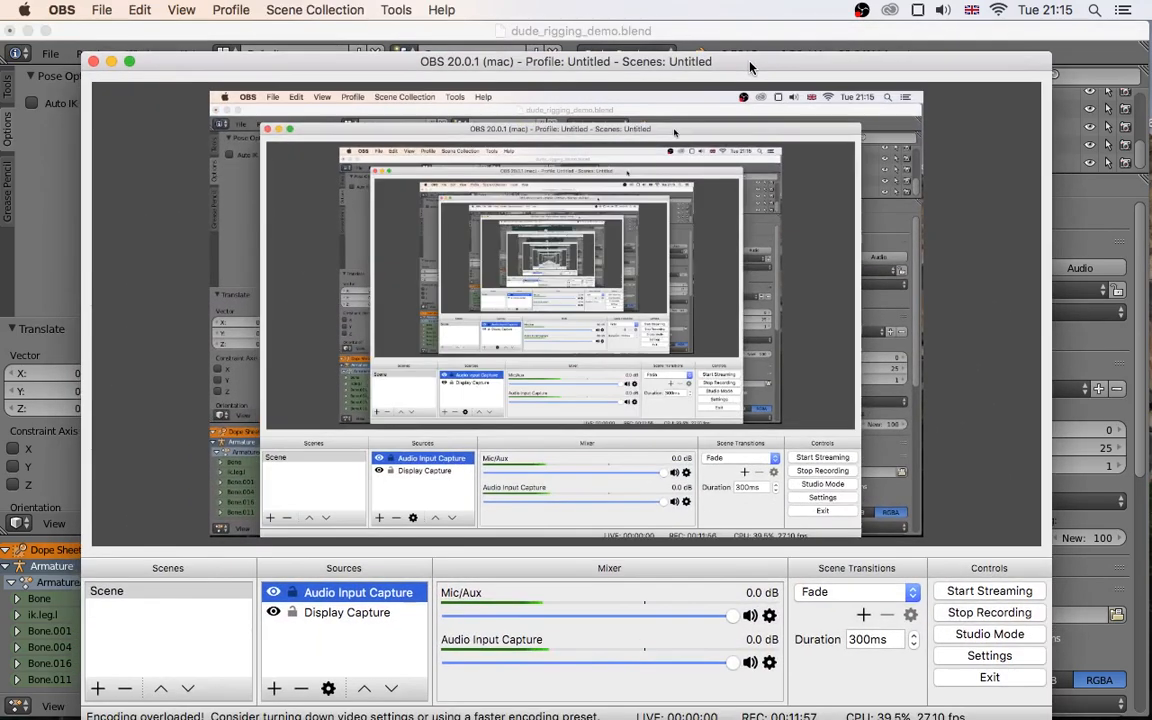